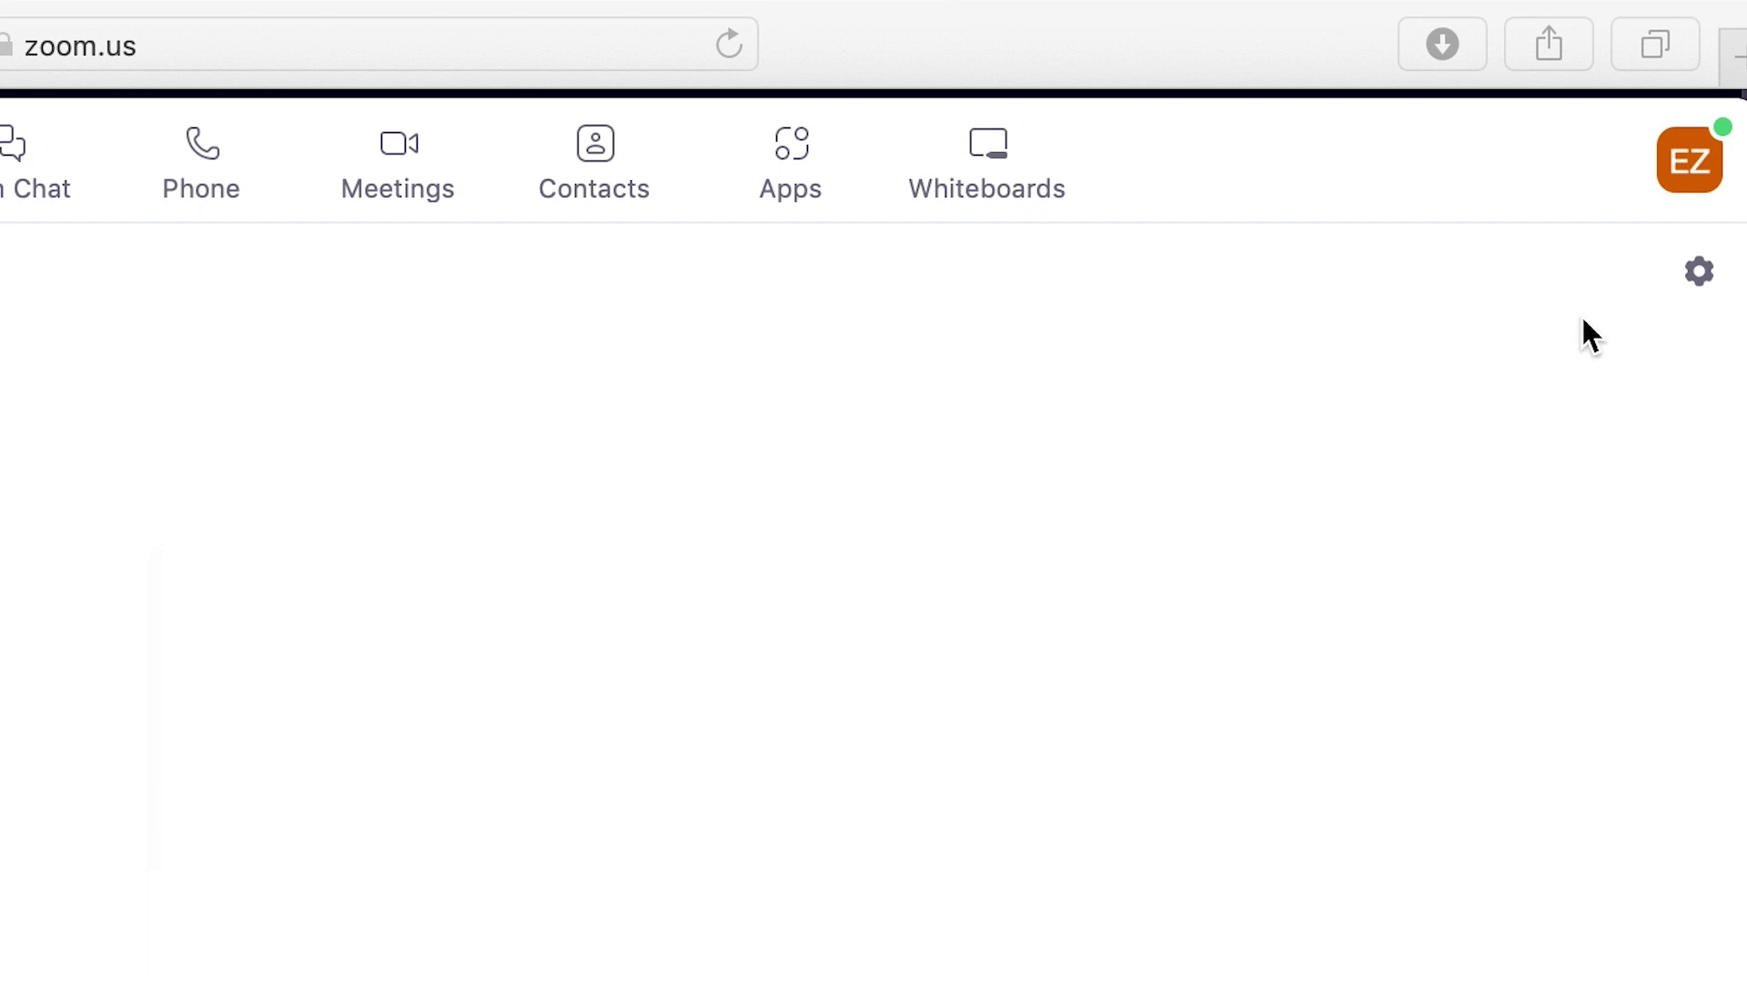
Check the installed Zoom version, then install the available 5.13.7 update over 5.12.9
{"action": "left_click", "coordinate": [1694, 182]}
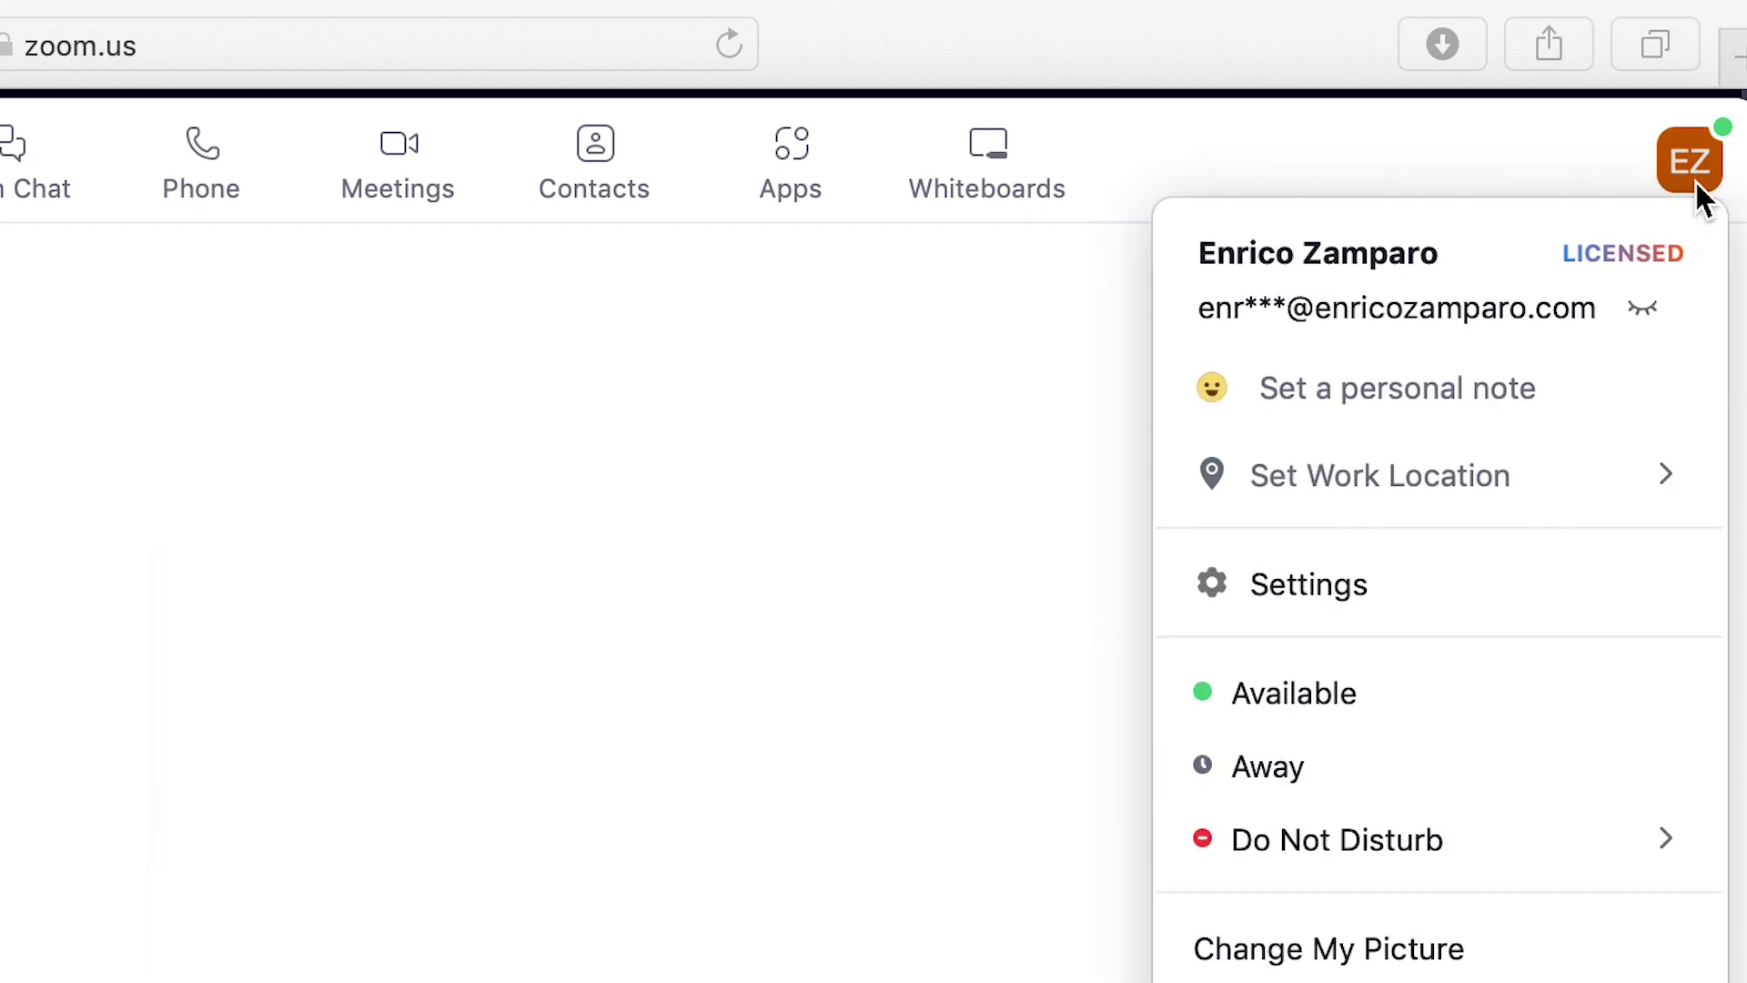
{"action": "mouse_move", "coordinate": [1271, 933]}
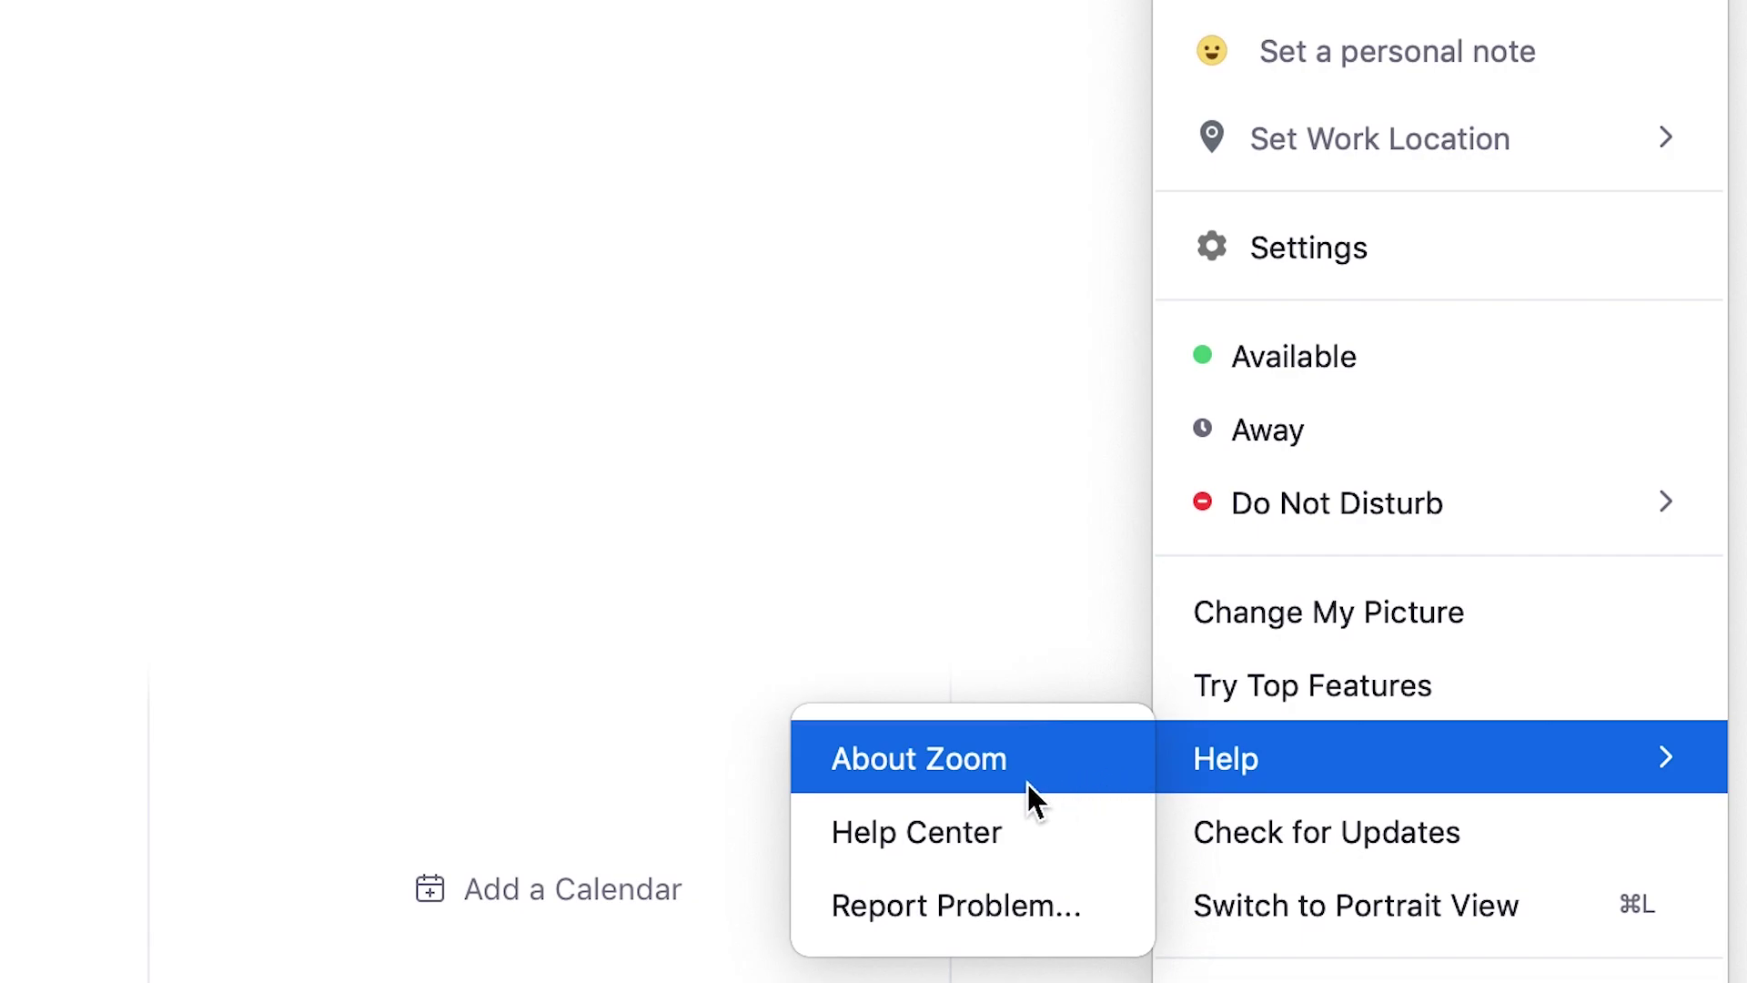
{"action": "left_click", "coordinate": [1027, 786]}
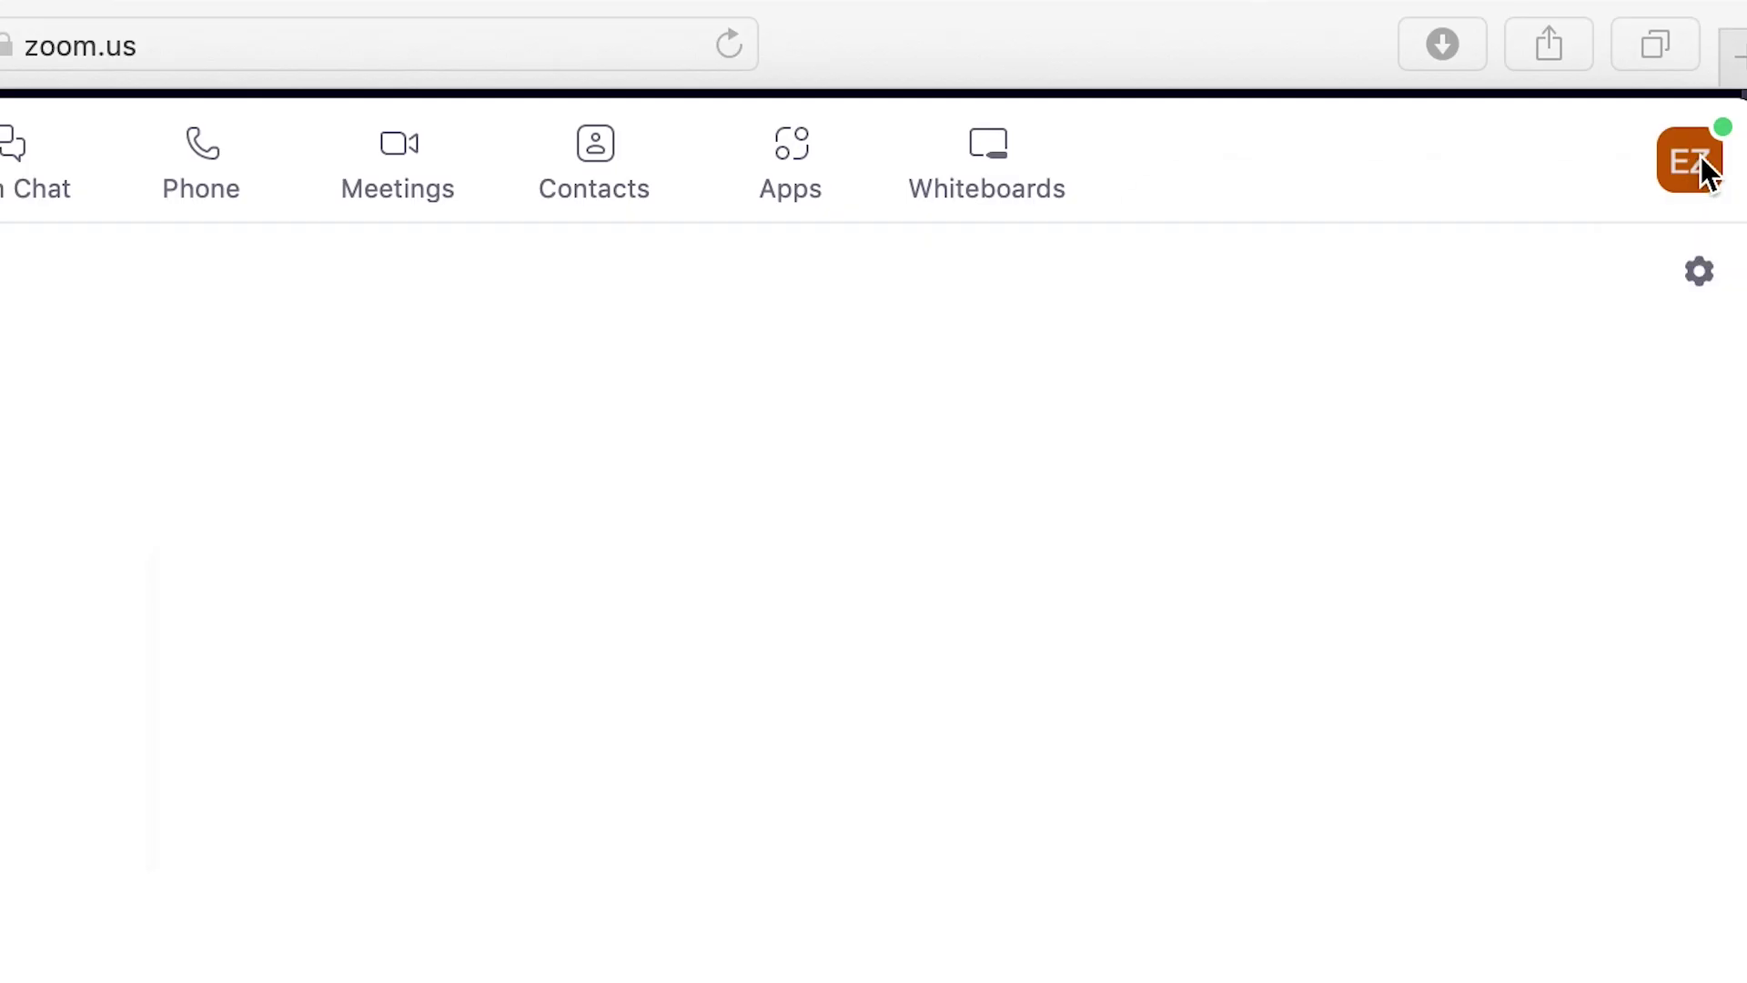
{"action": "left_click", "coordinate": [1702, 169]}
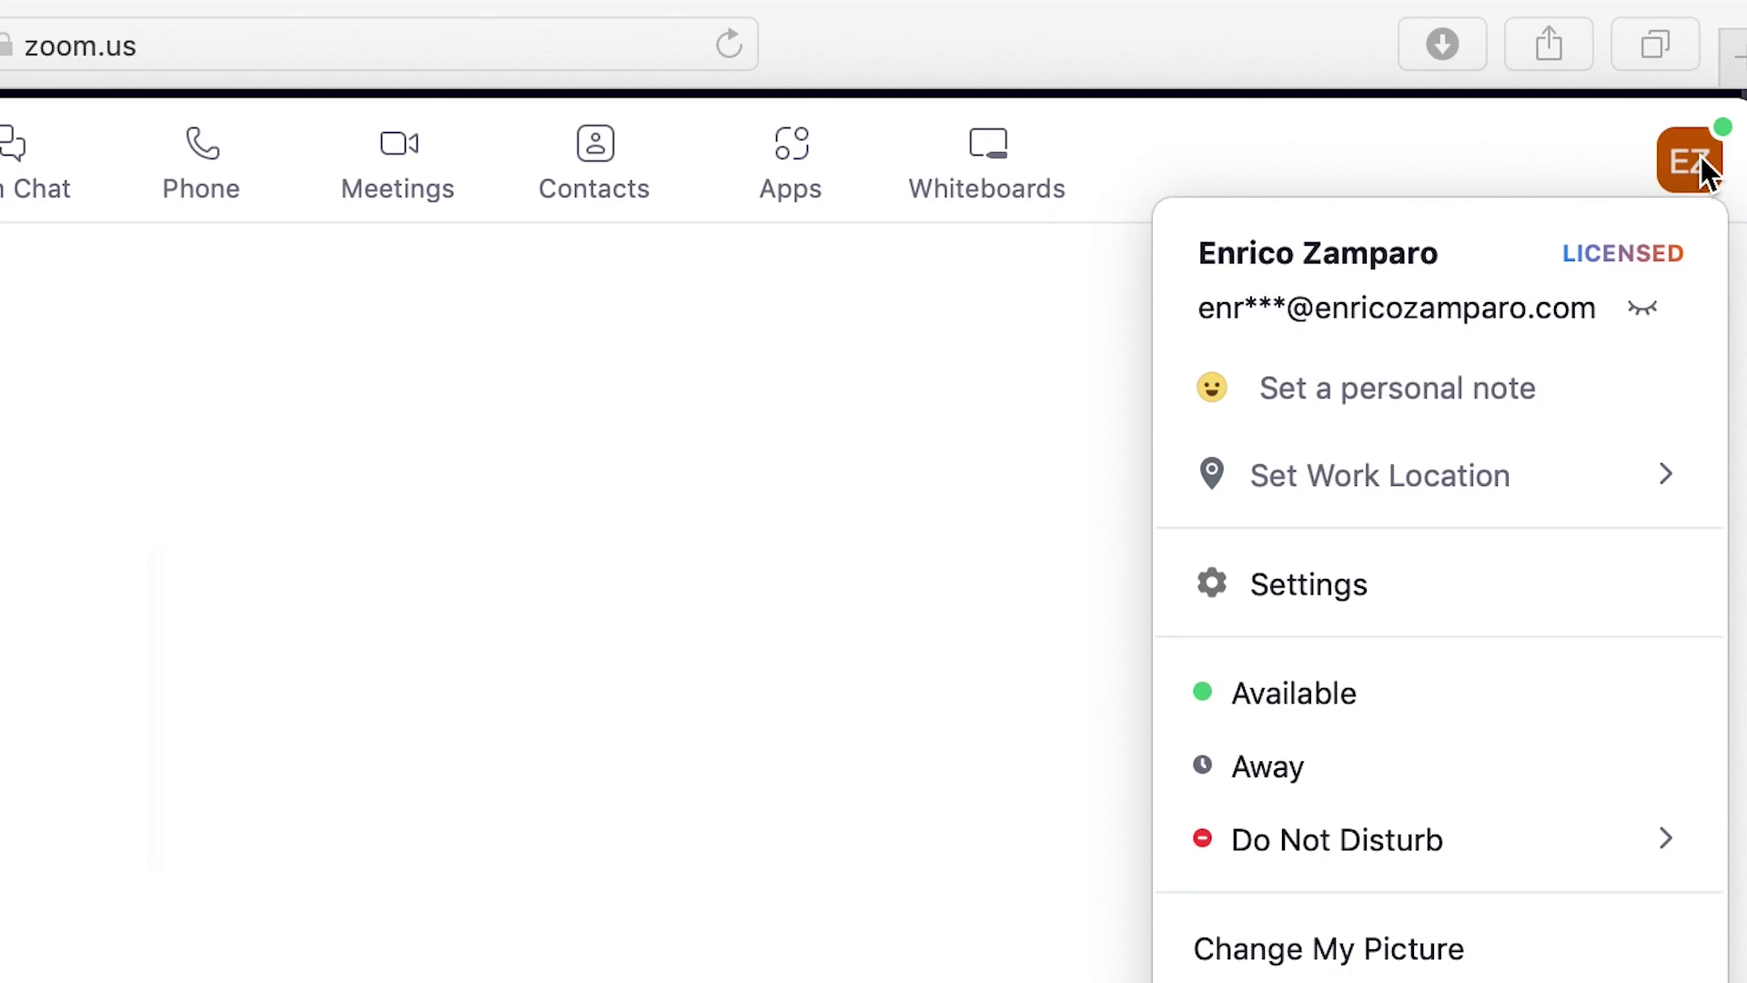
{"action": "left_click", "coordinate": [1287, 843]}
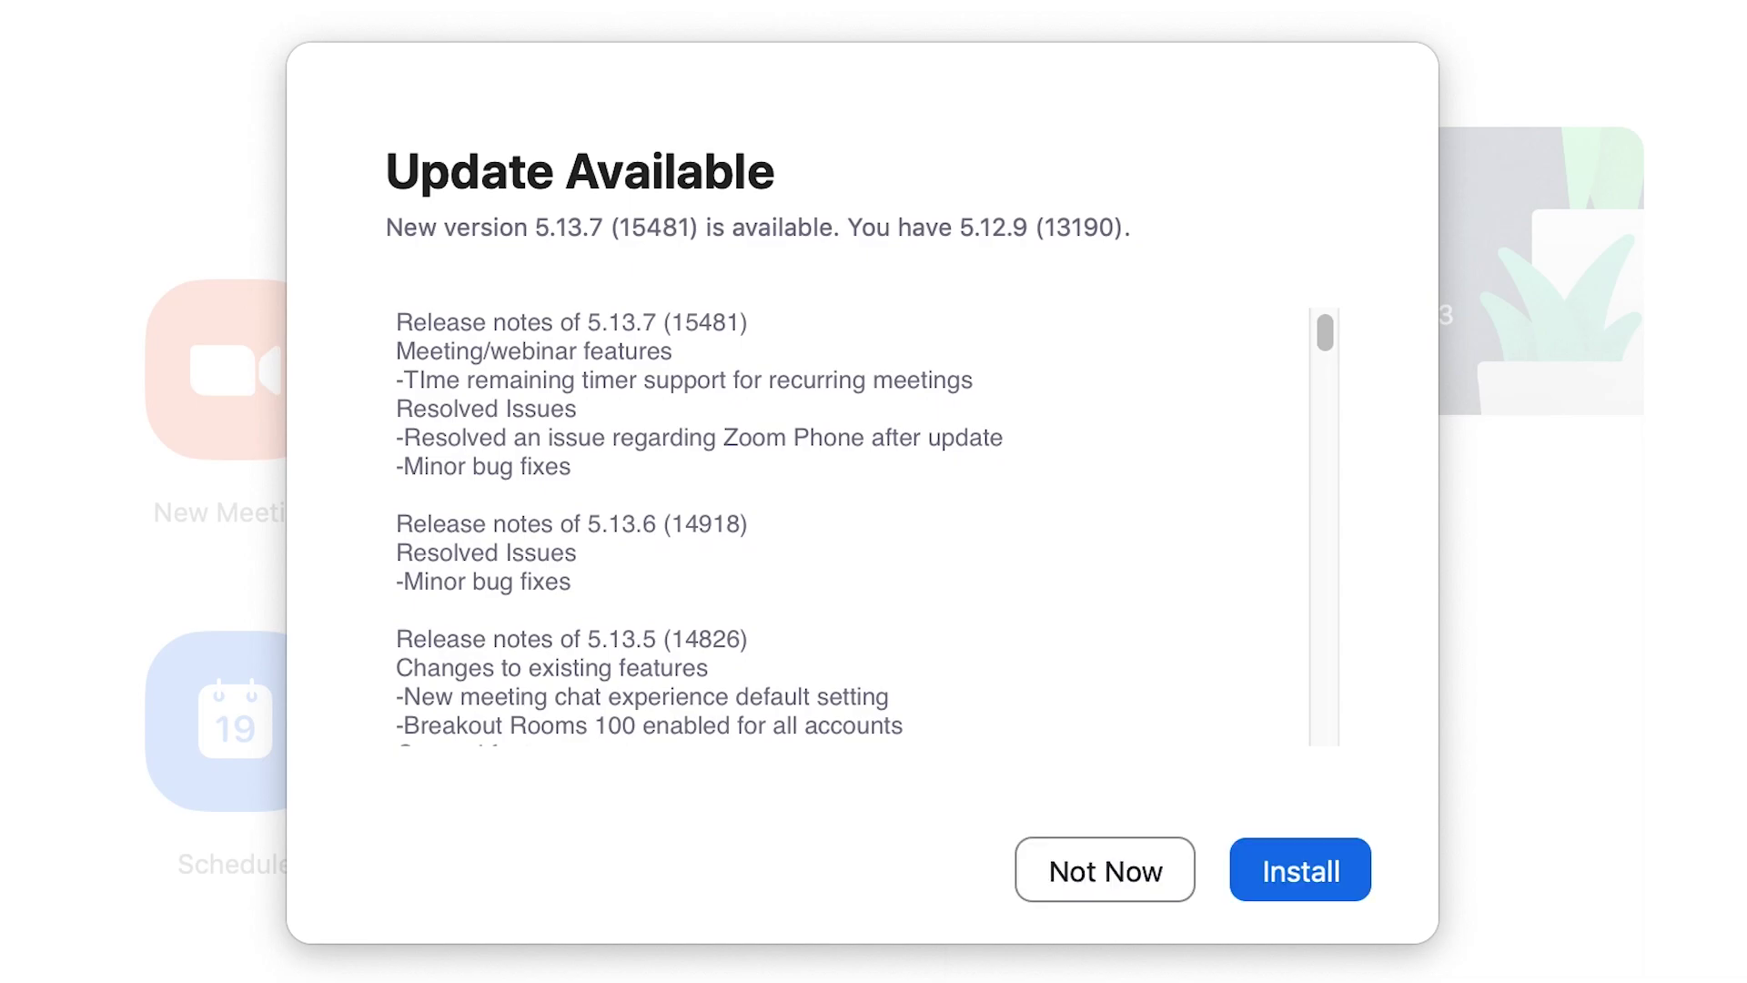
{"action": "left_click", "coordinate": [1283, 874]}
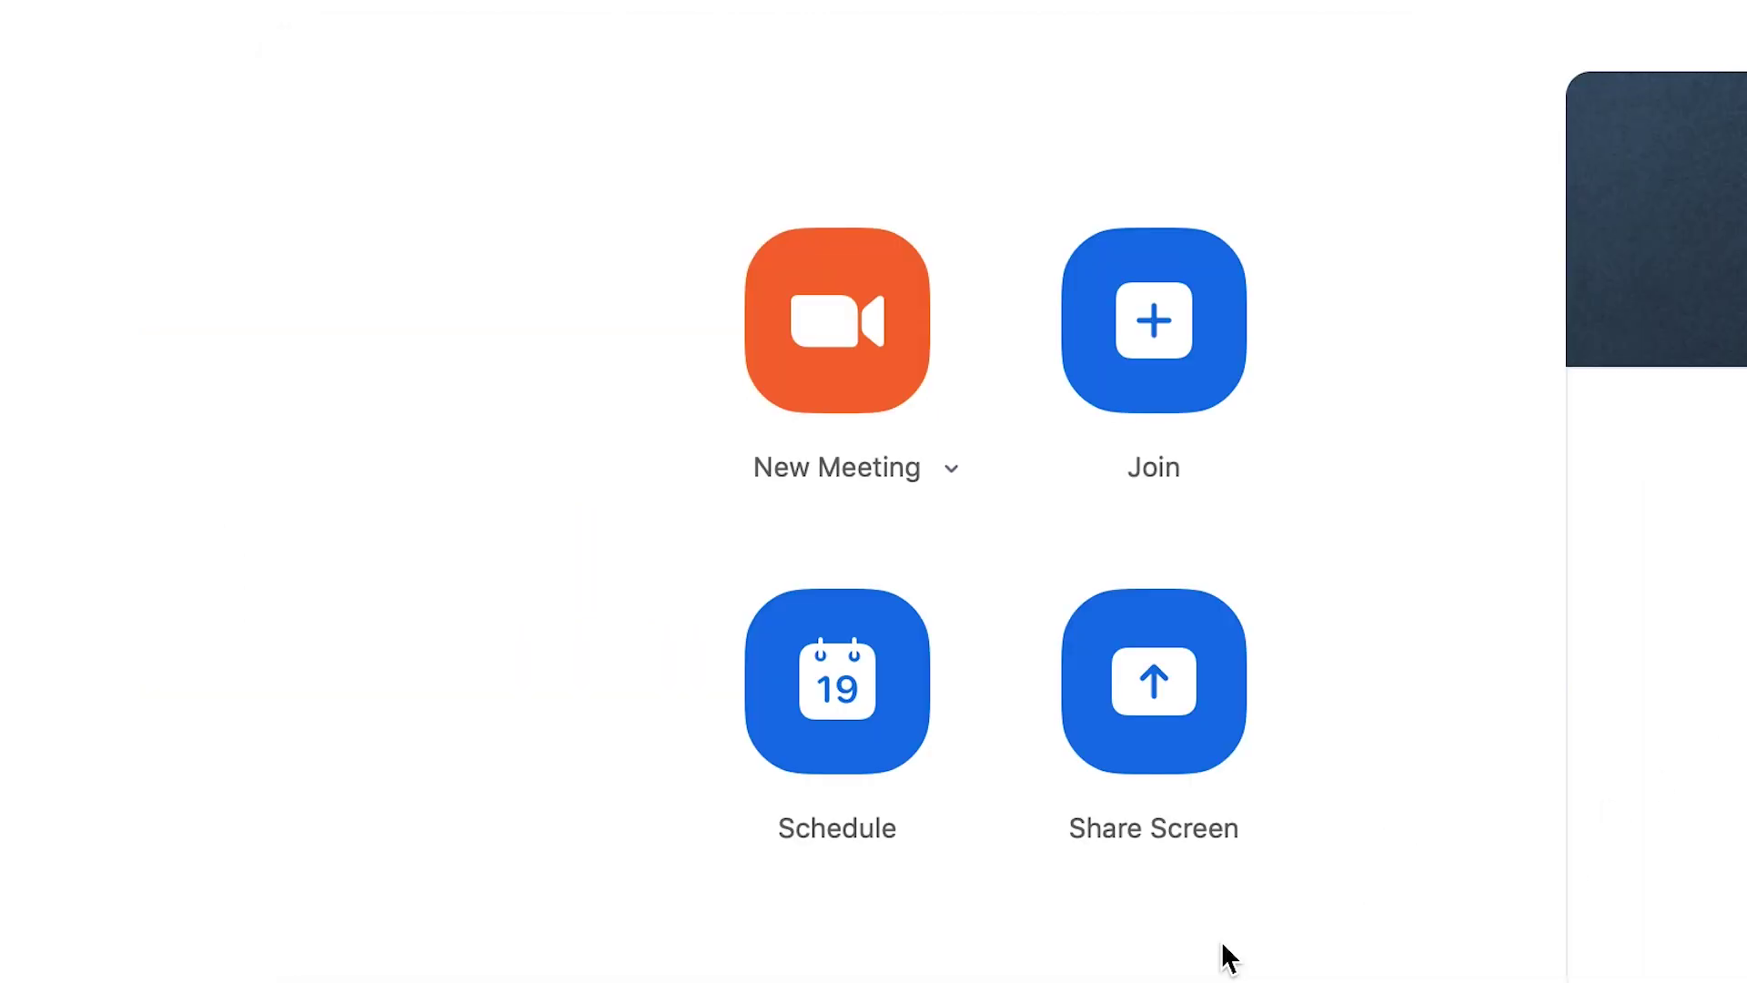
Review the Meeting chat options in In Meeting (Basic) settings, like direct messages and auto-save
{"action": "left_click", "coordinate": [849, 351]}
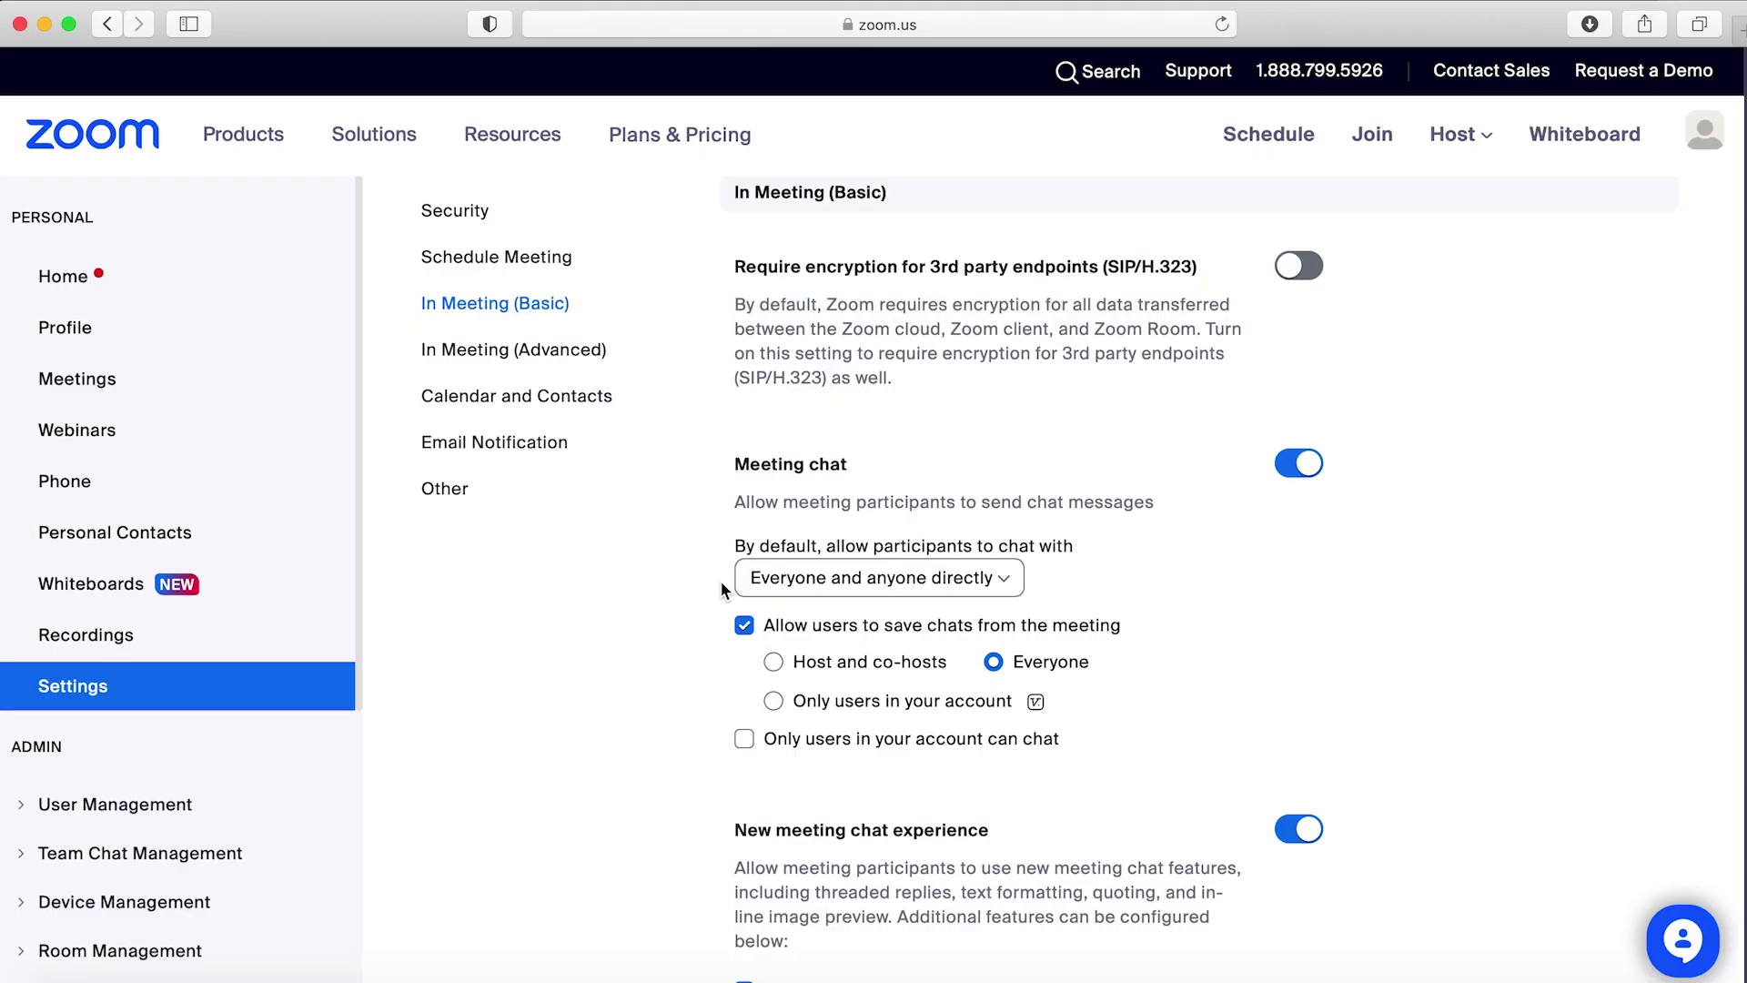
{"action": "scroll", "coordinate": [724, 589], "scroll_direction": "down", "scroll_amount": 2}
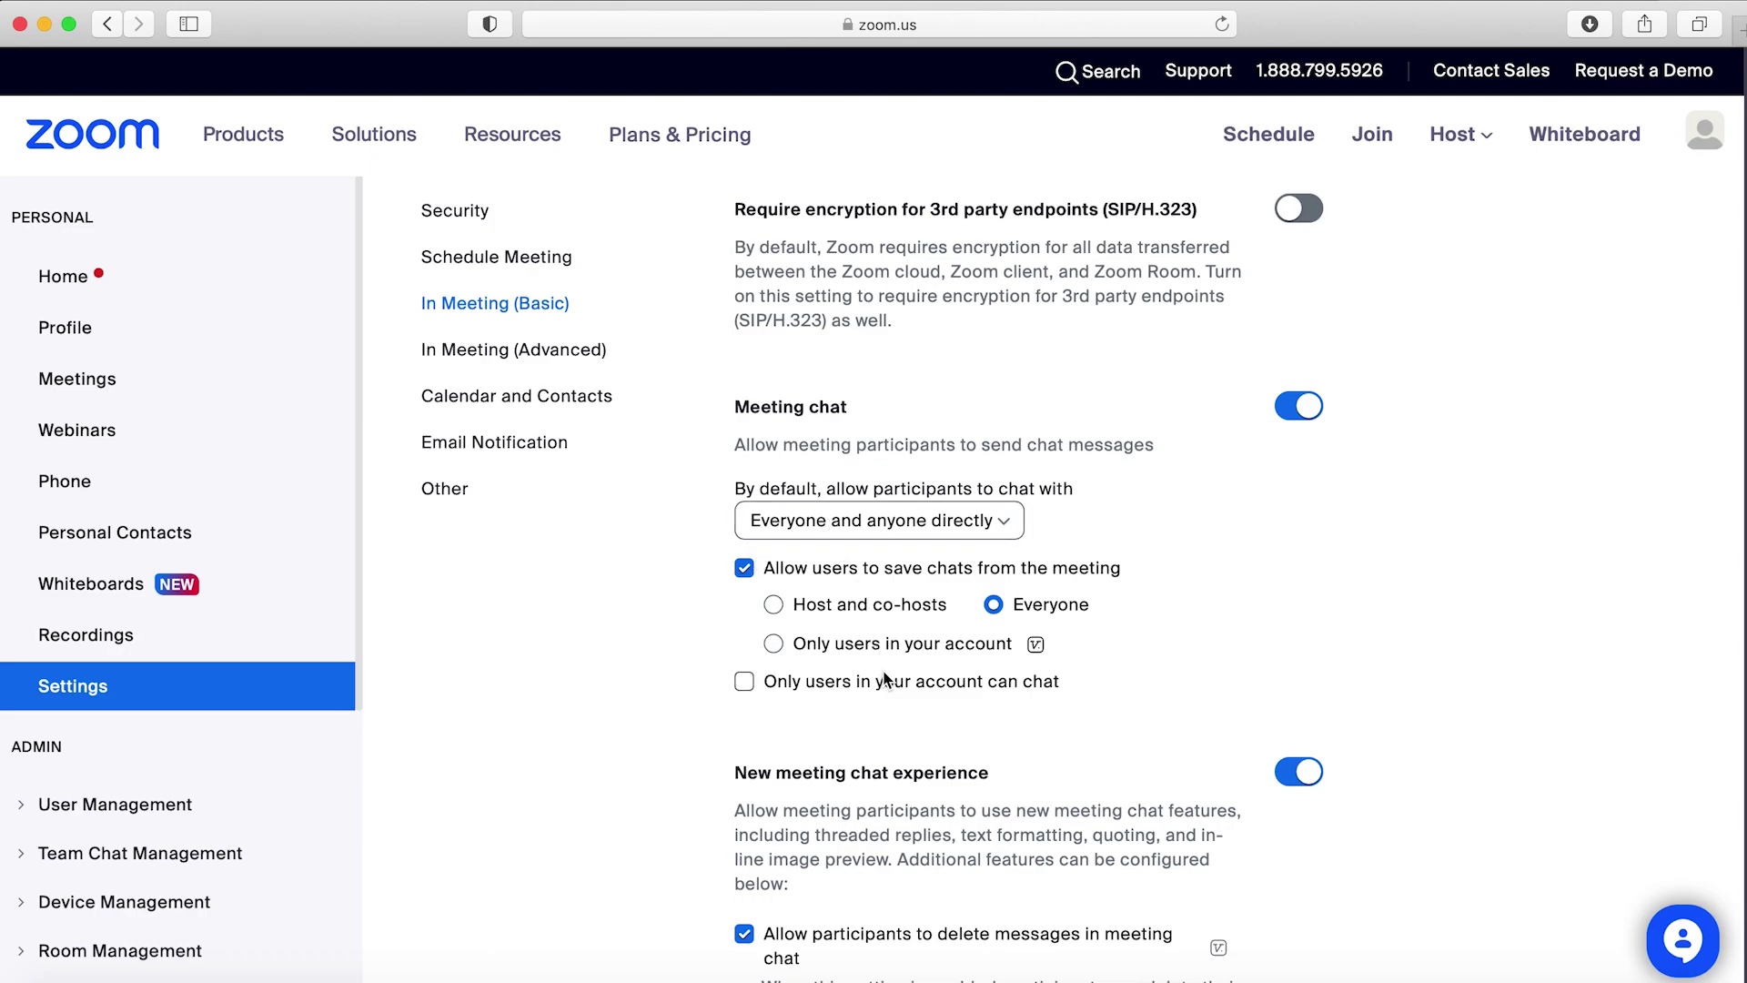
{"action": "scroll", "coordinate": [884, 678], "scroll_direction": "down", "scroll_amount": 5}
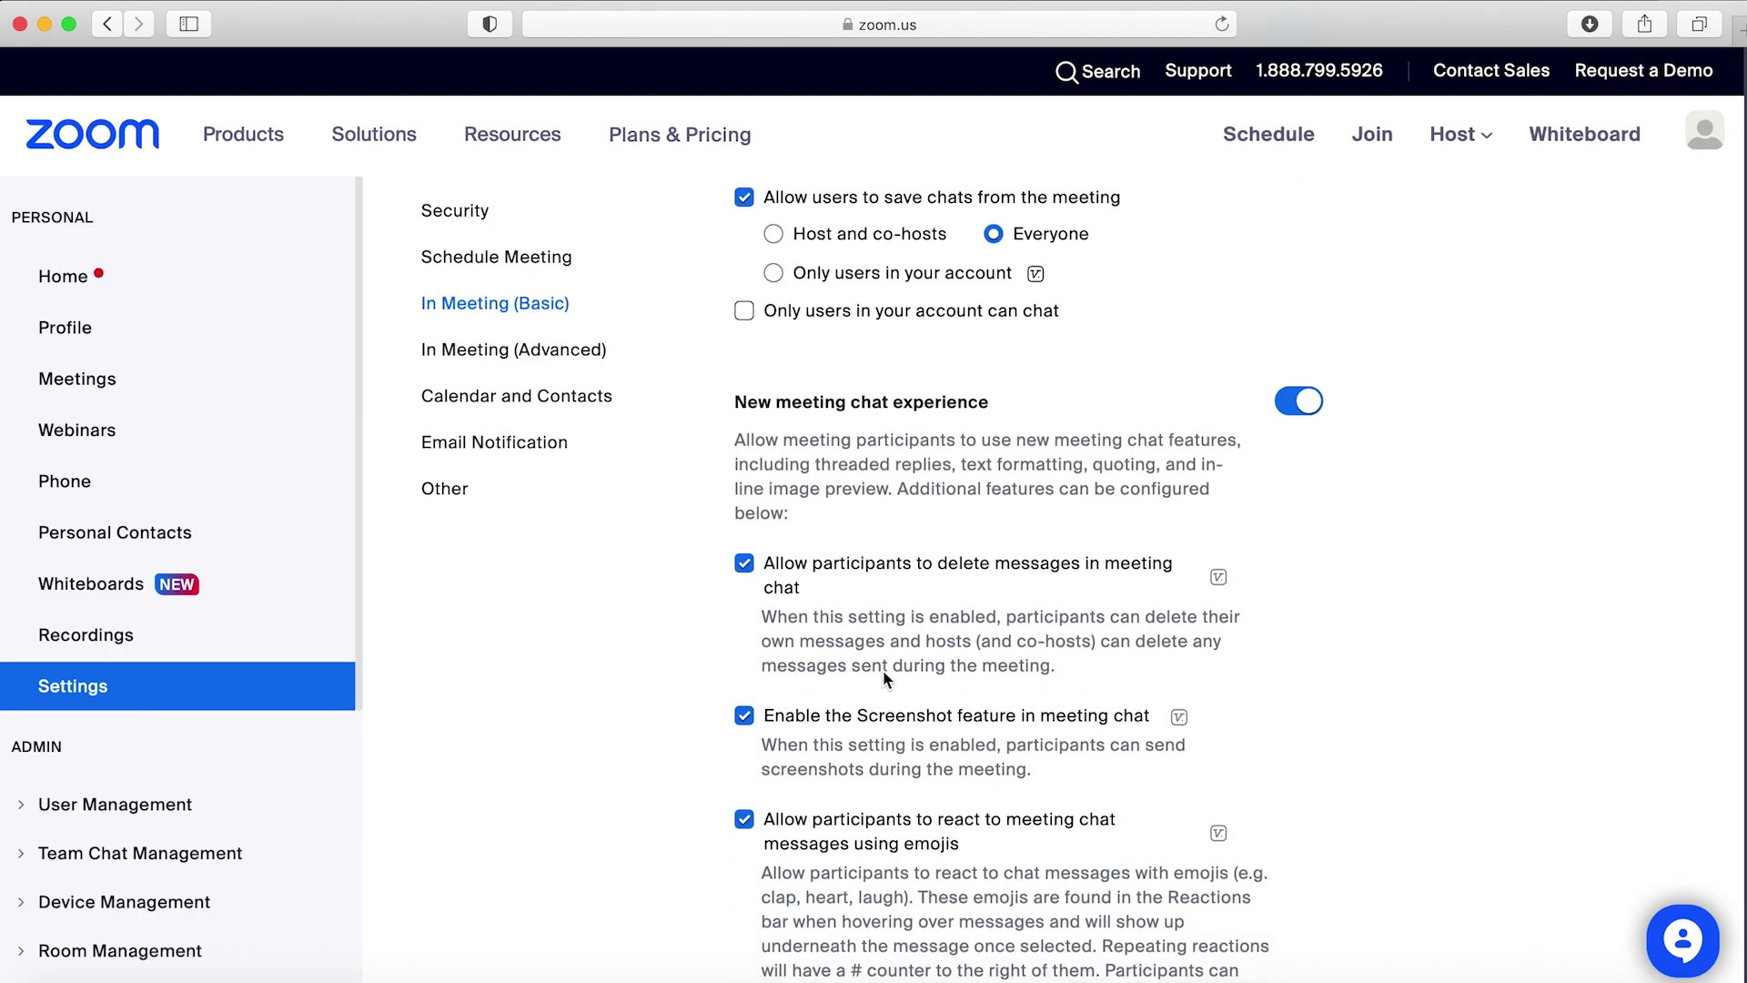
{"action": "scroll", "coordinate": [942, 600], "scroll_direction": "down", "scroll_amount": 2}
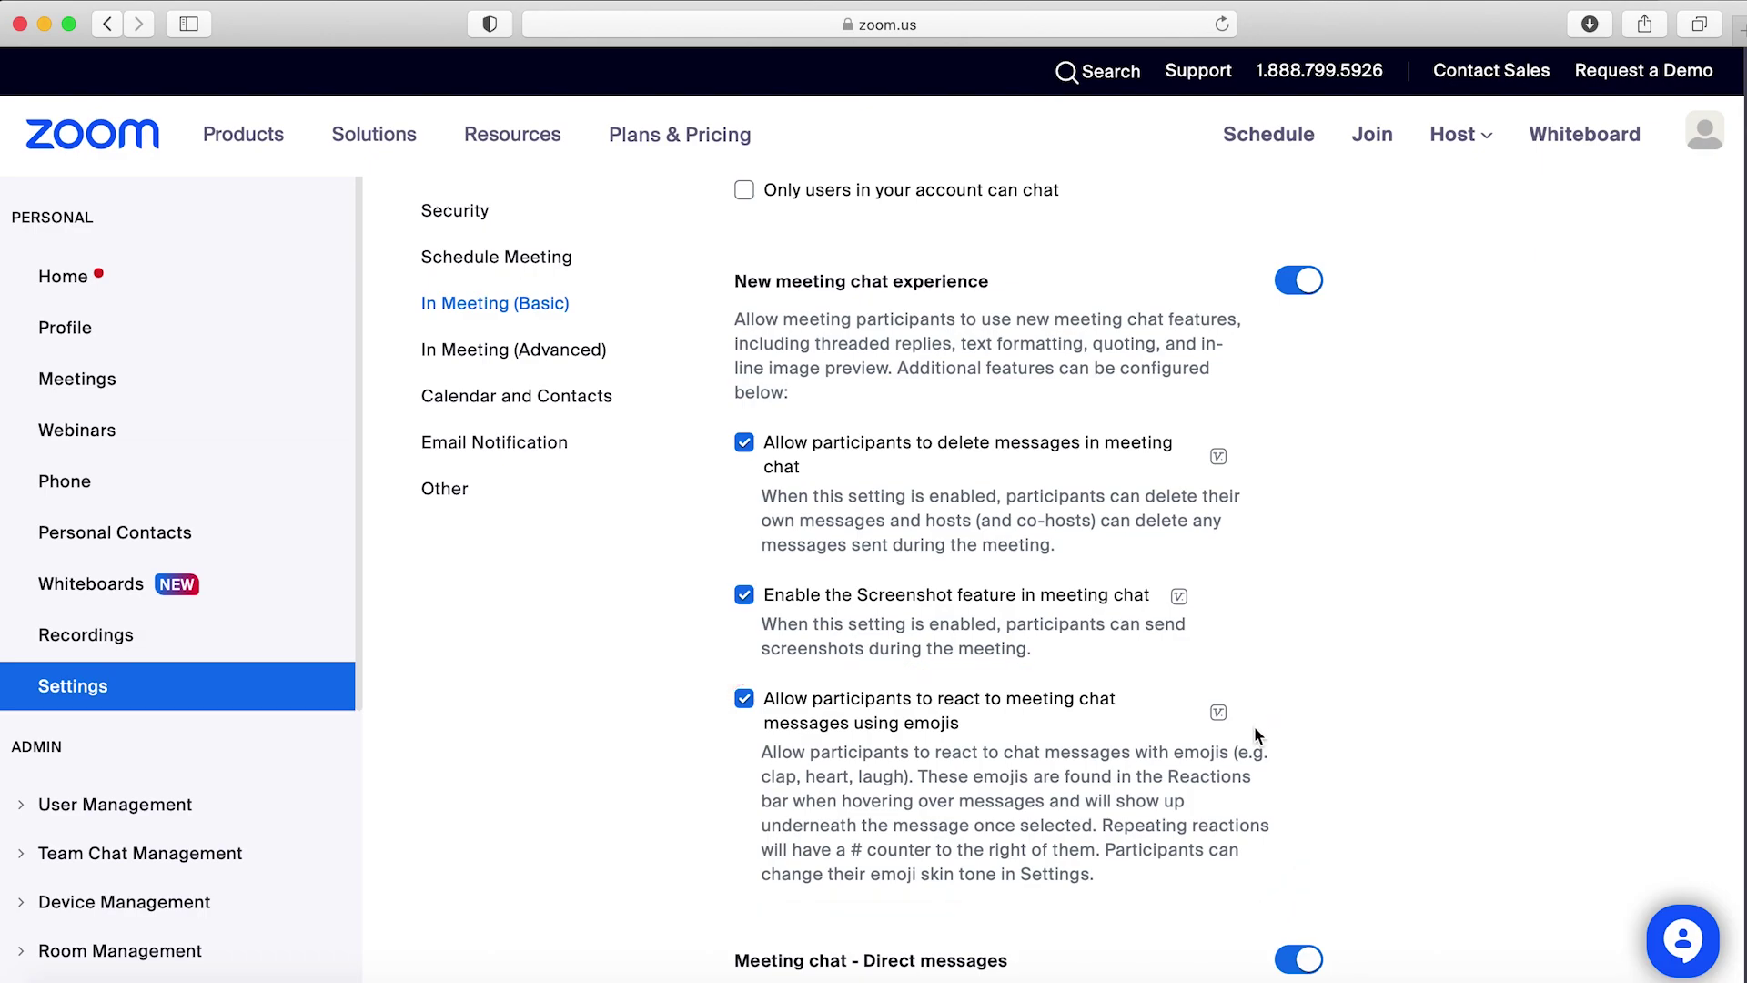
{"action": "scroll", "coordinate": [1255, 733], "scroll_direction": "down", "scroll_amount": 5}
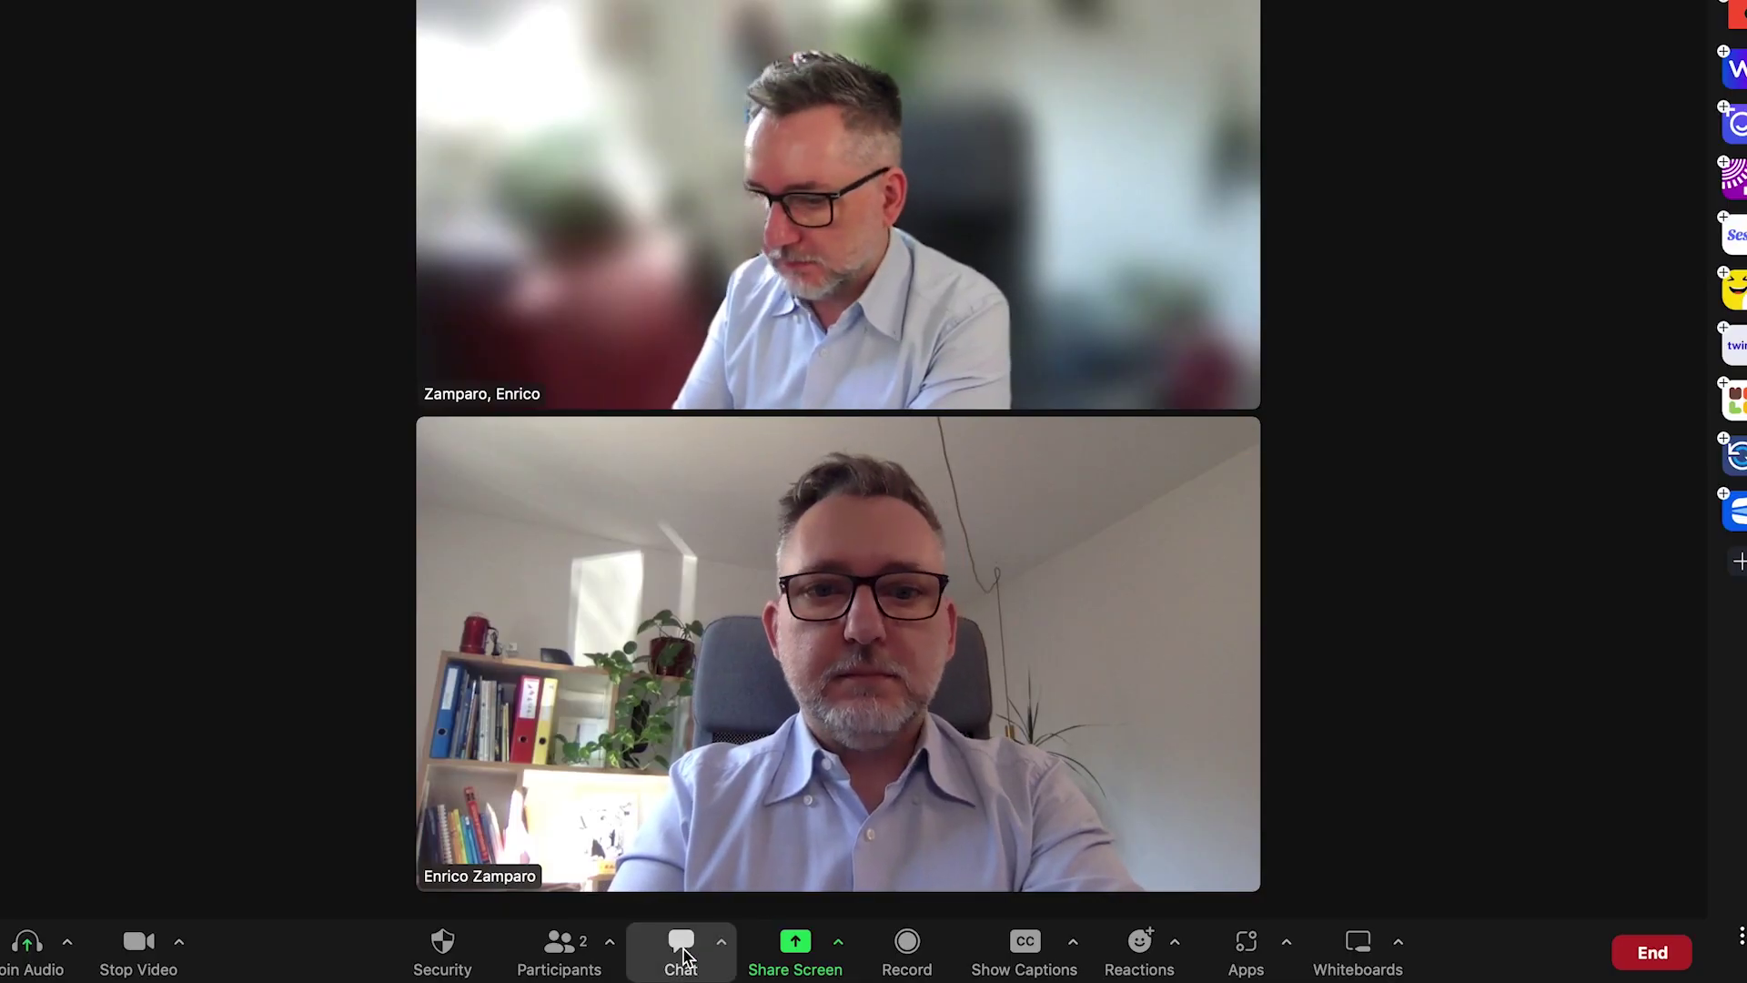
Send 'Hello, how are you?' in the meeting chat with formatting options shown
{"action": "left_click", "coordinate": [681, 951]}
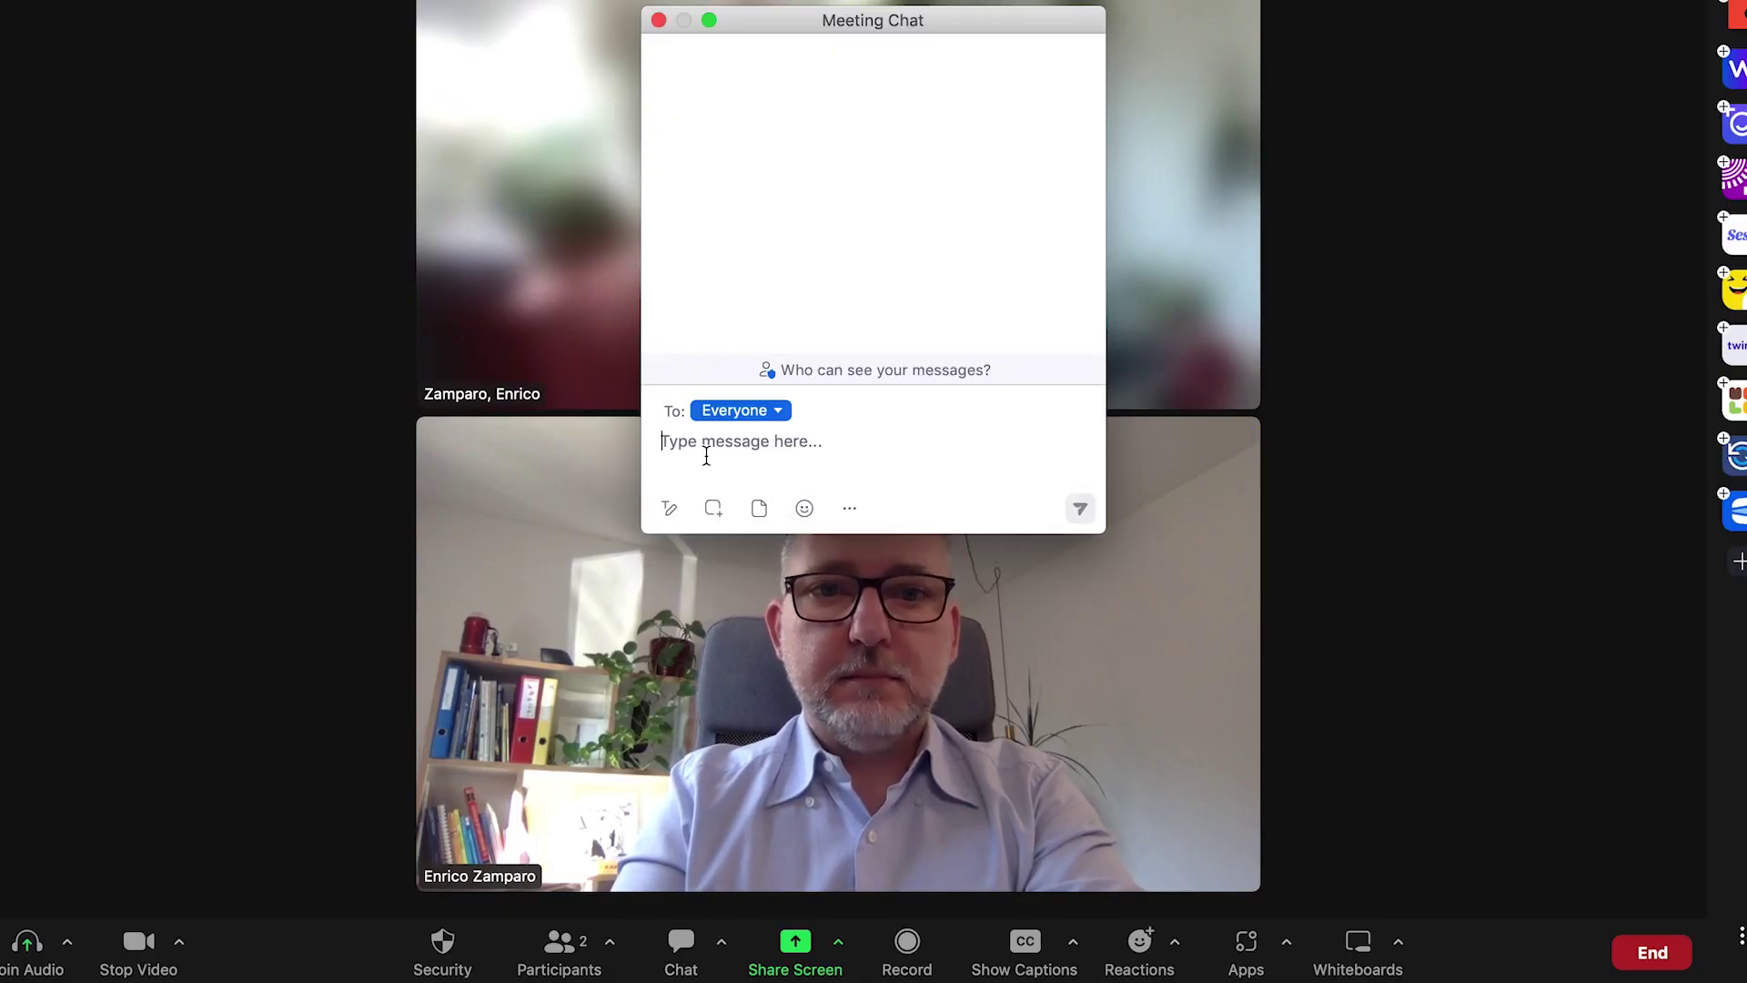
{"action": "left_click", "coordinate": [670, 507]}
{"action": "left_click_drag", "start_coordinate": [899, 27], "coordinate": [888, 52]}
{"action": "type", "text": "Hello, how are you?"}
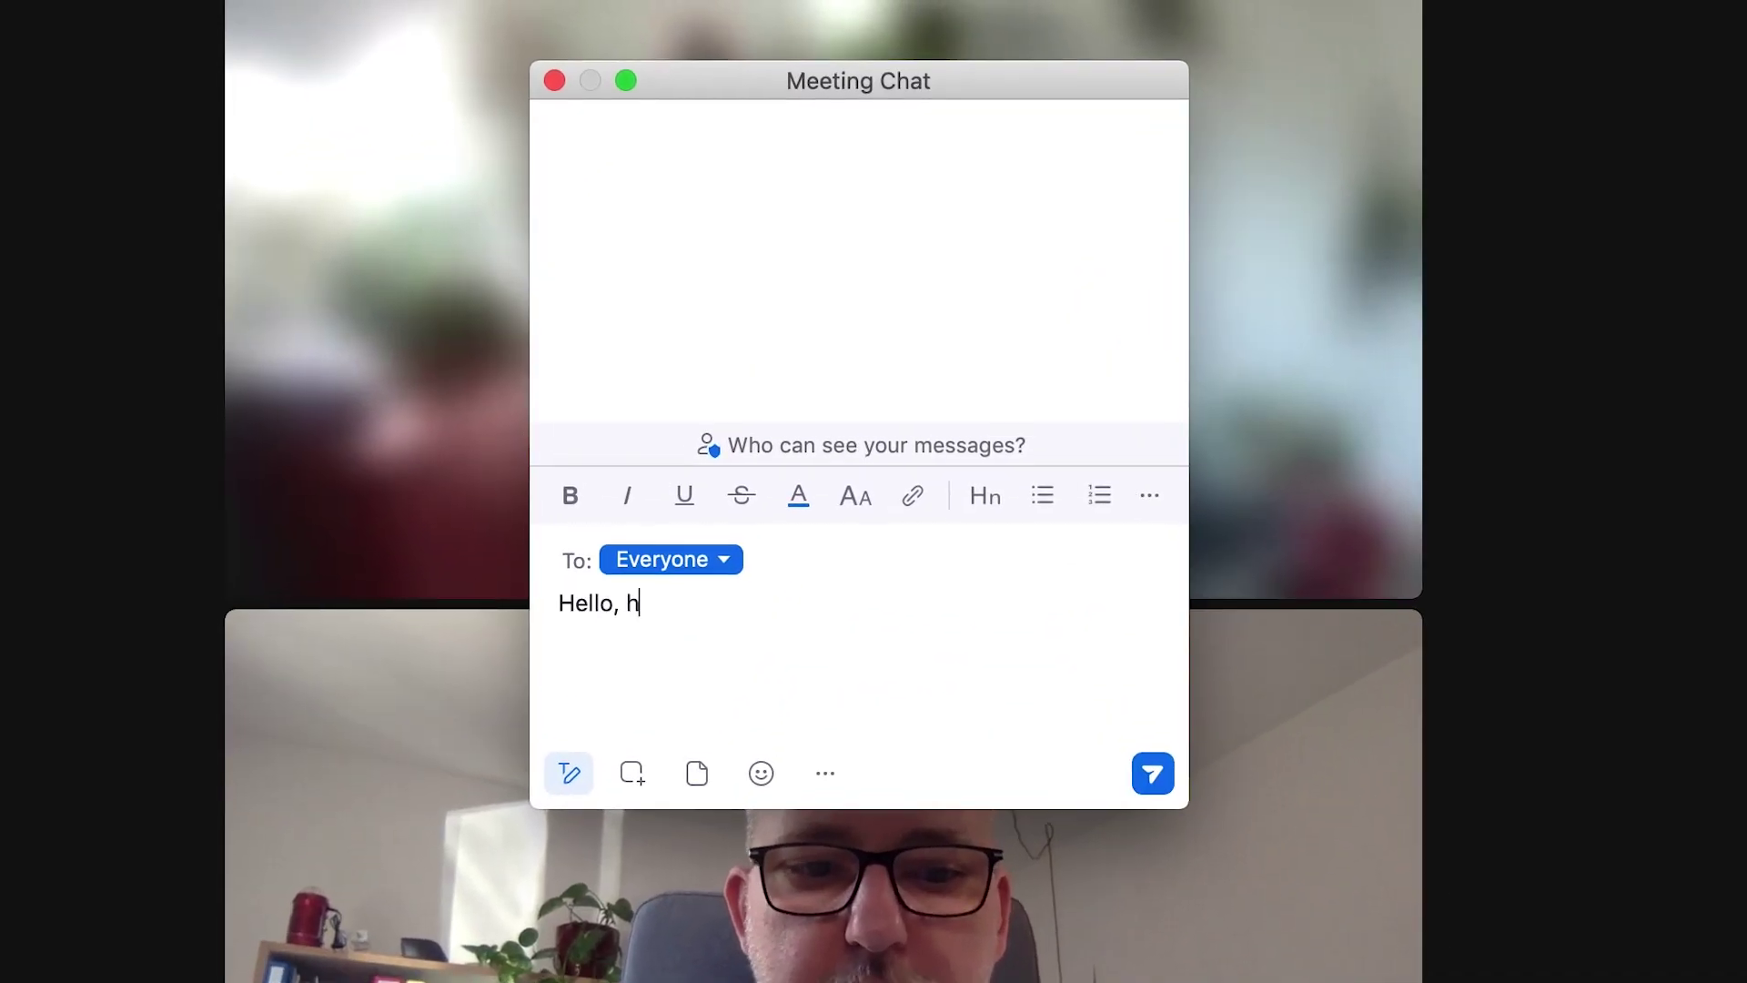
{"action": "key", "text": "Return"}
Send 'Have you seen the new chat features?' with 'new chat features?' bold and coloured
{"action": "type", "text": "Have you seen the new chat features?"}
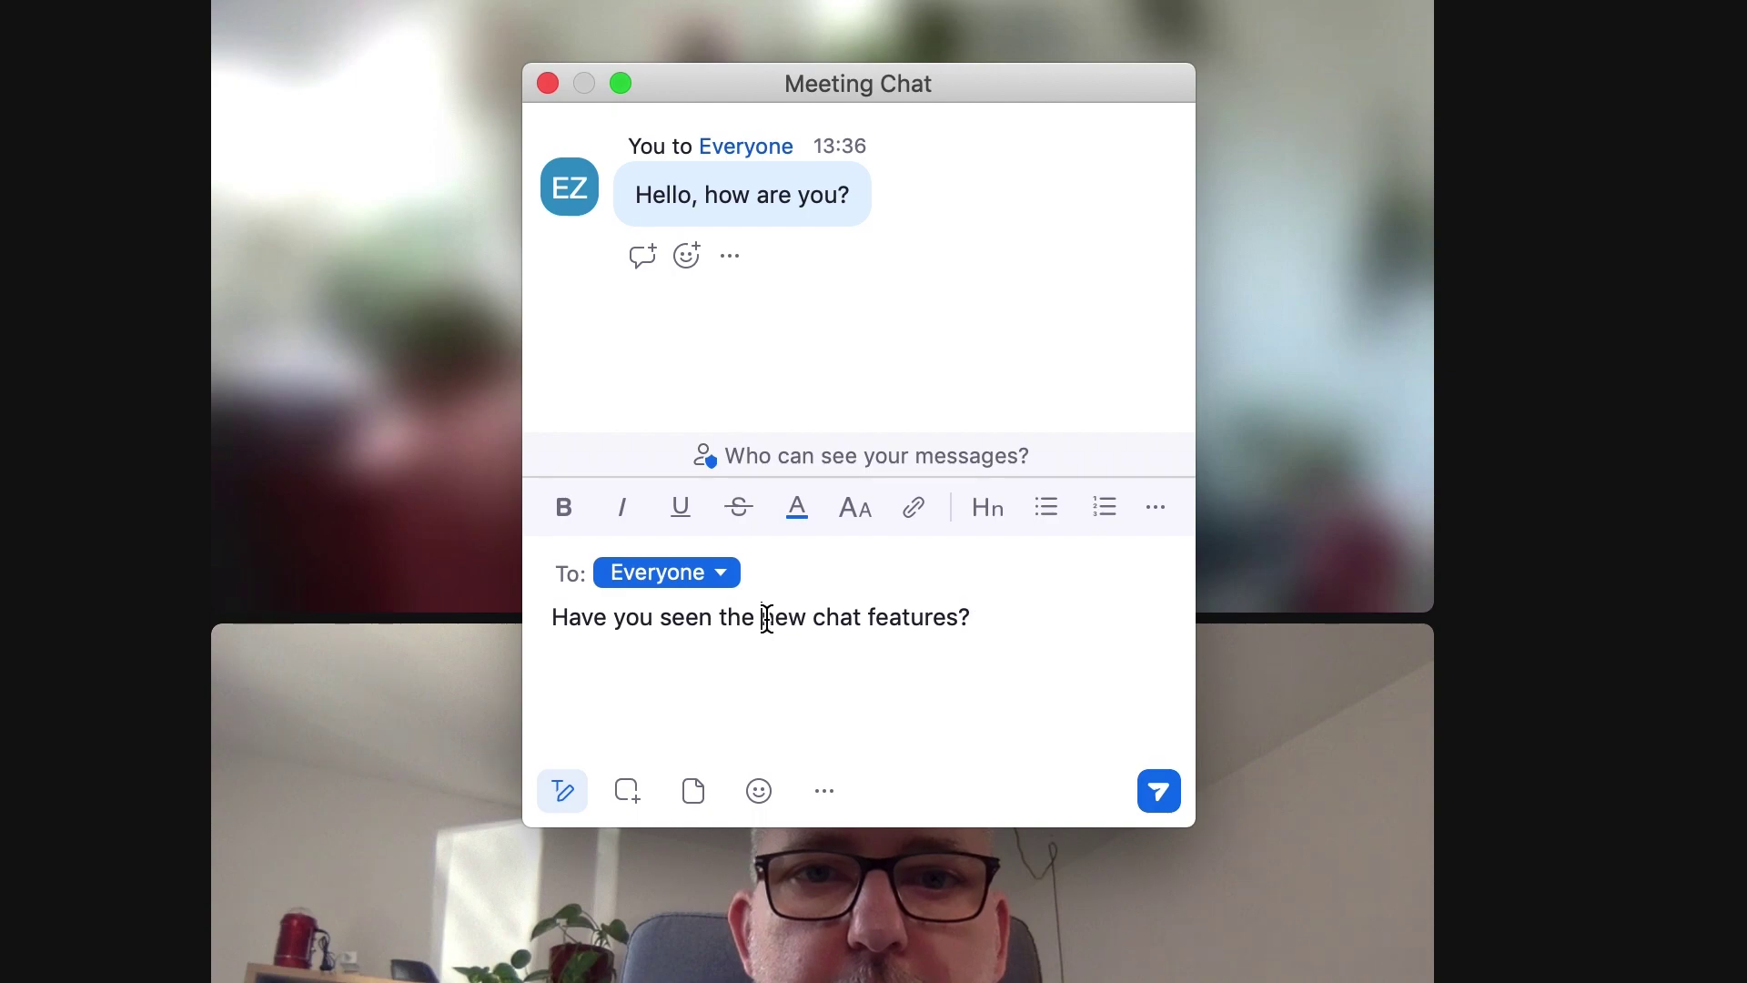
{"action": "left_click_drag", "start_coordinate": [762, 618], "coordinate": [981, 621]}
{"action": "left_click", "coordinate": [561, 508]}
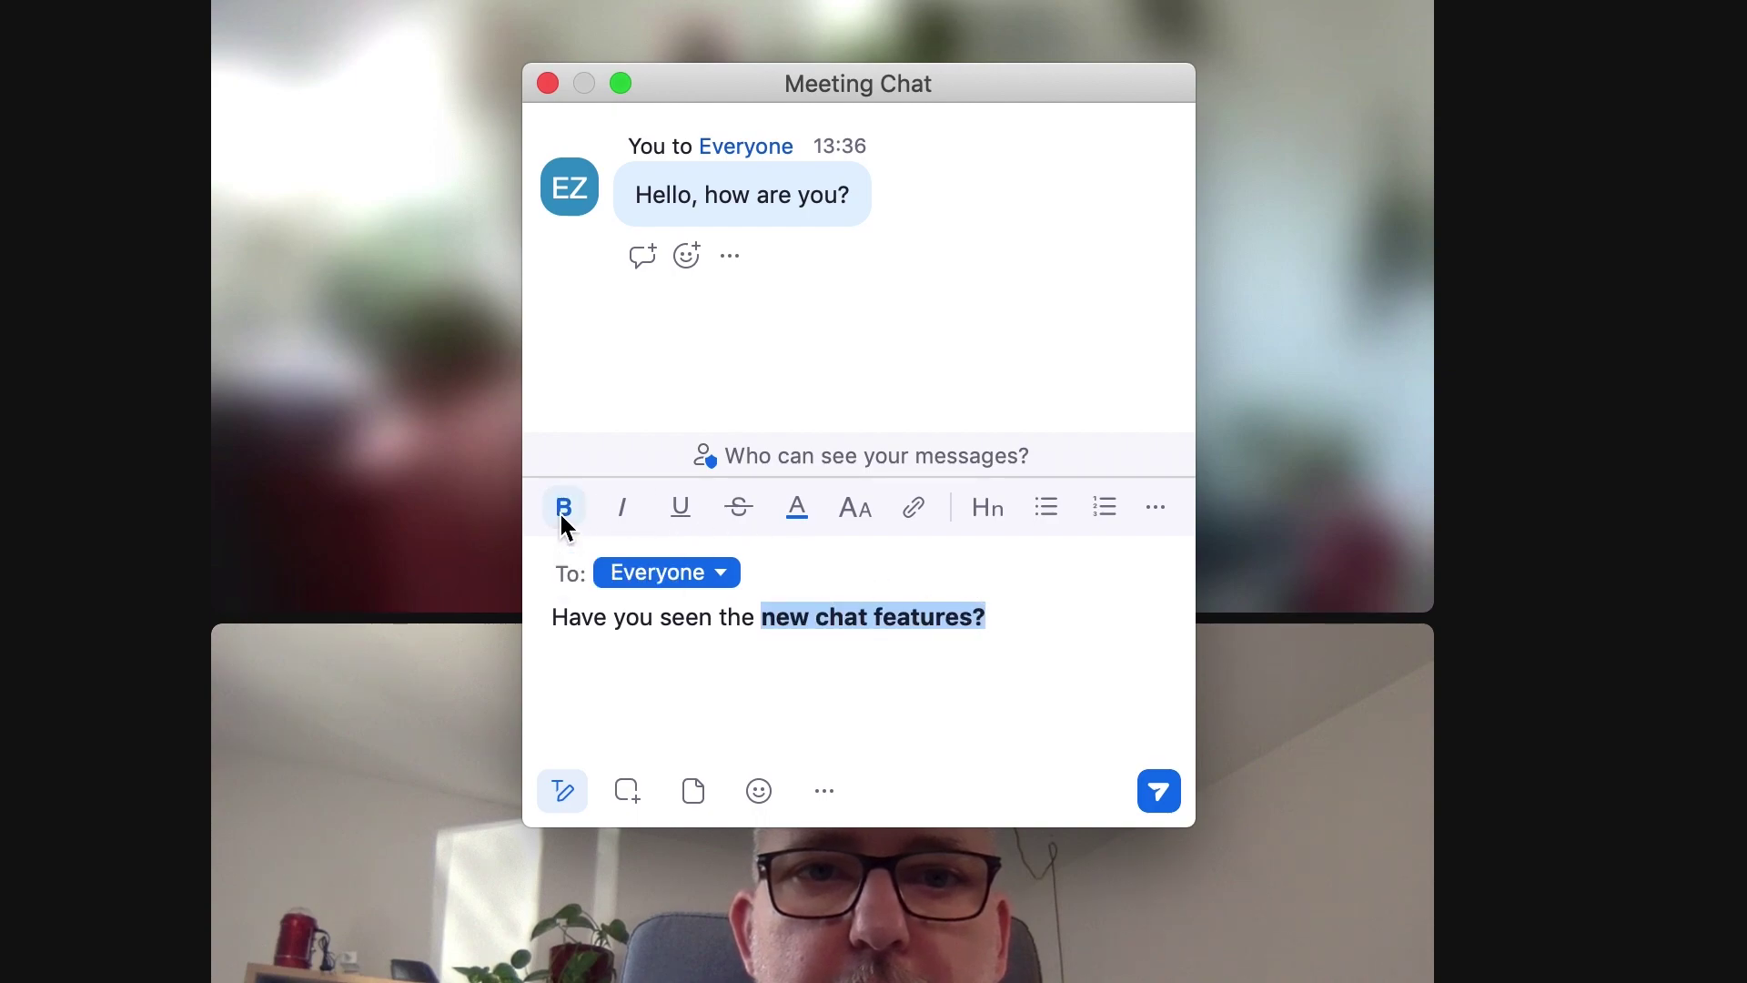
{"action": "left_click", "coordinate": [798, 508]}
{"action": "left_click", "coordinate": [775, 374]}
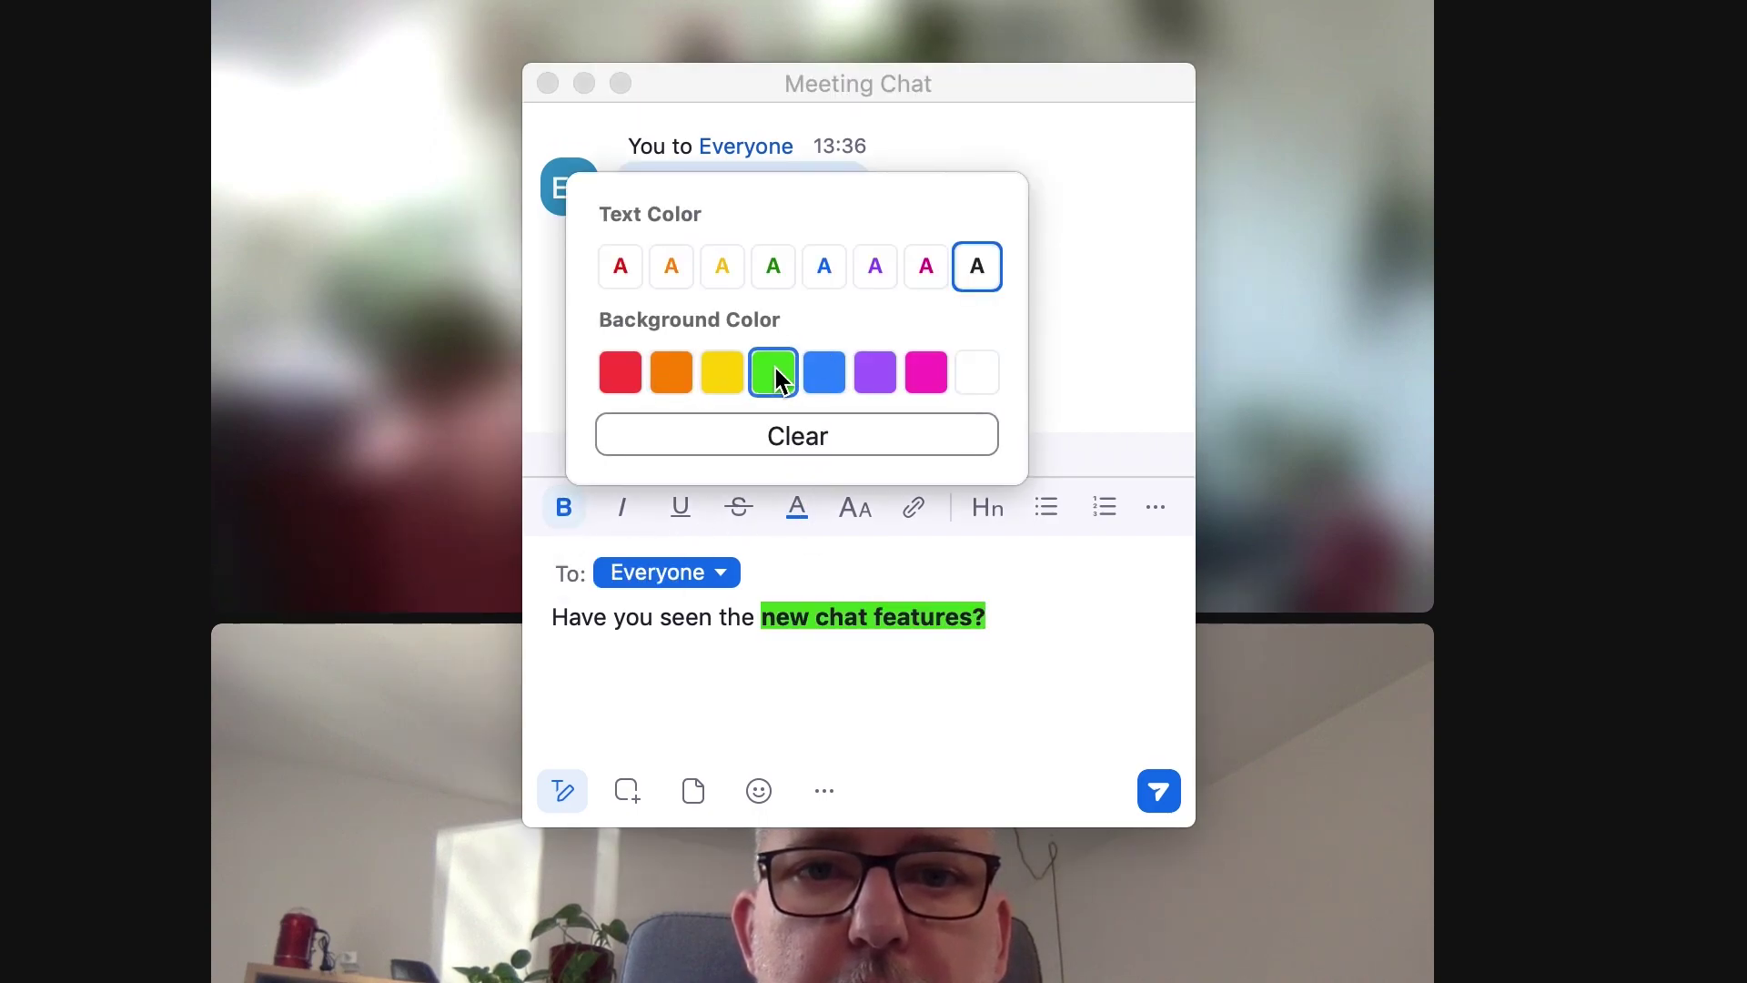
{"action": "left_click", "coordinate": [621, 266]}
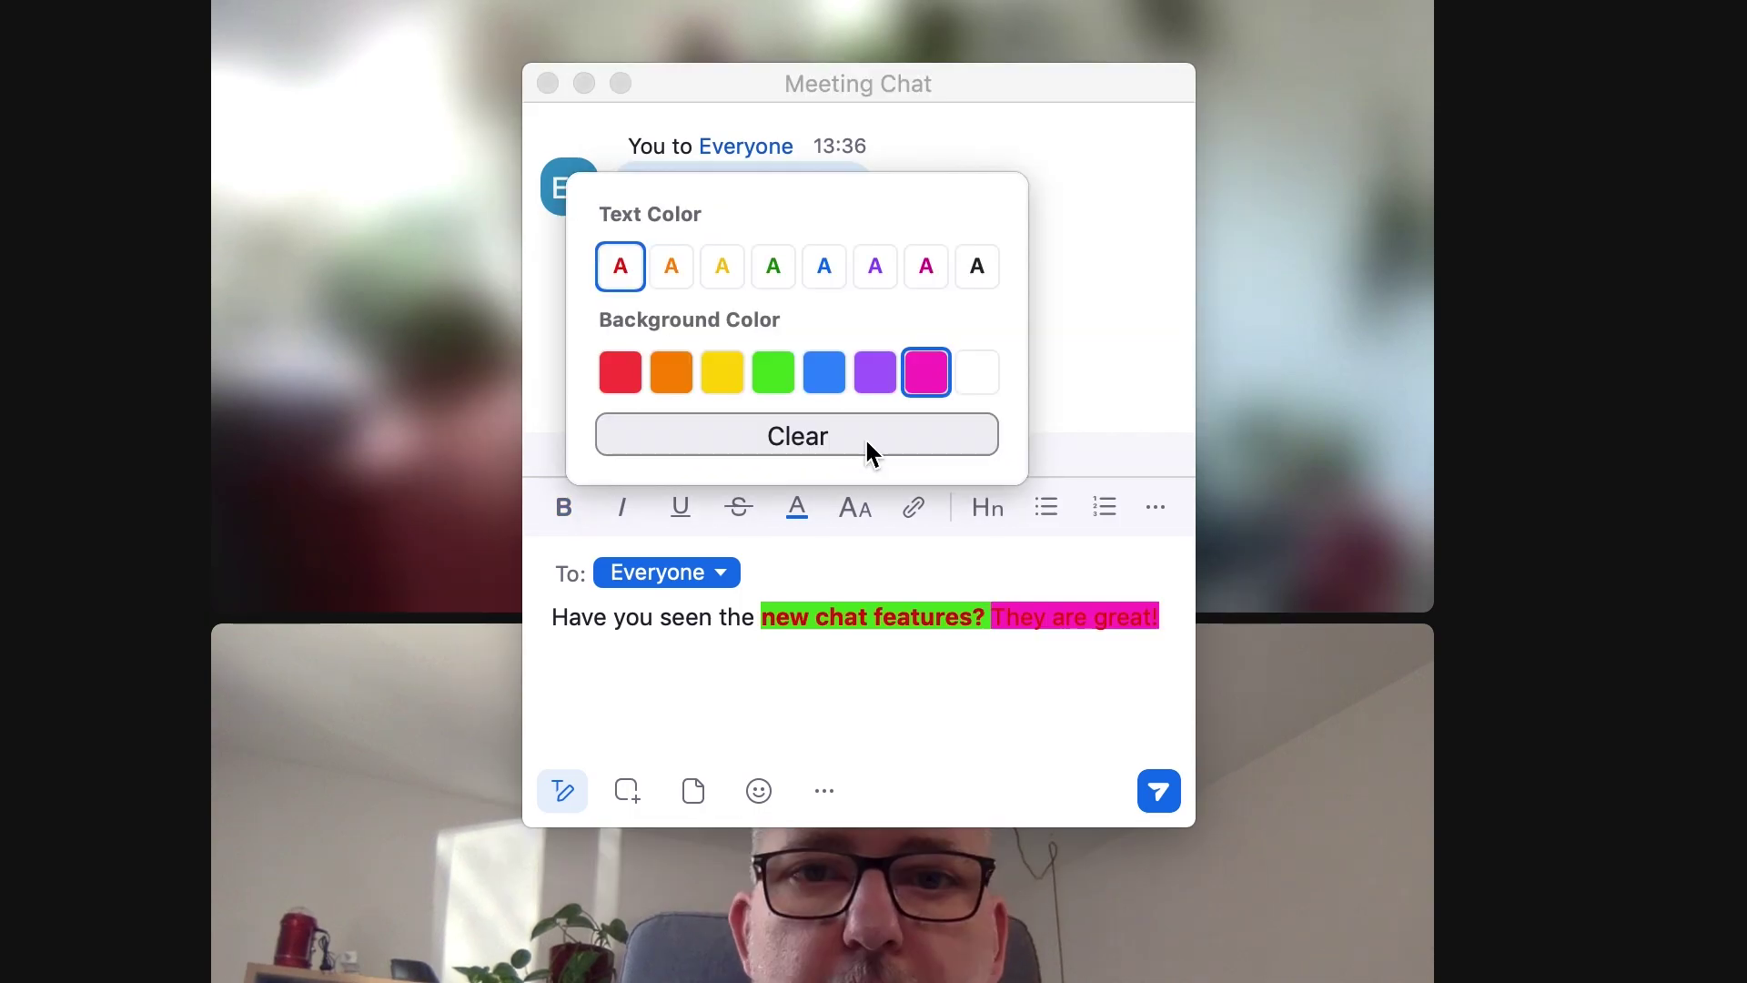
{"action": "left_click", "coordinate": [874, 452]}
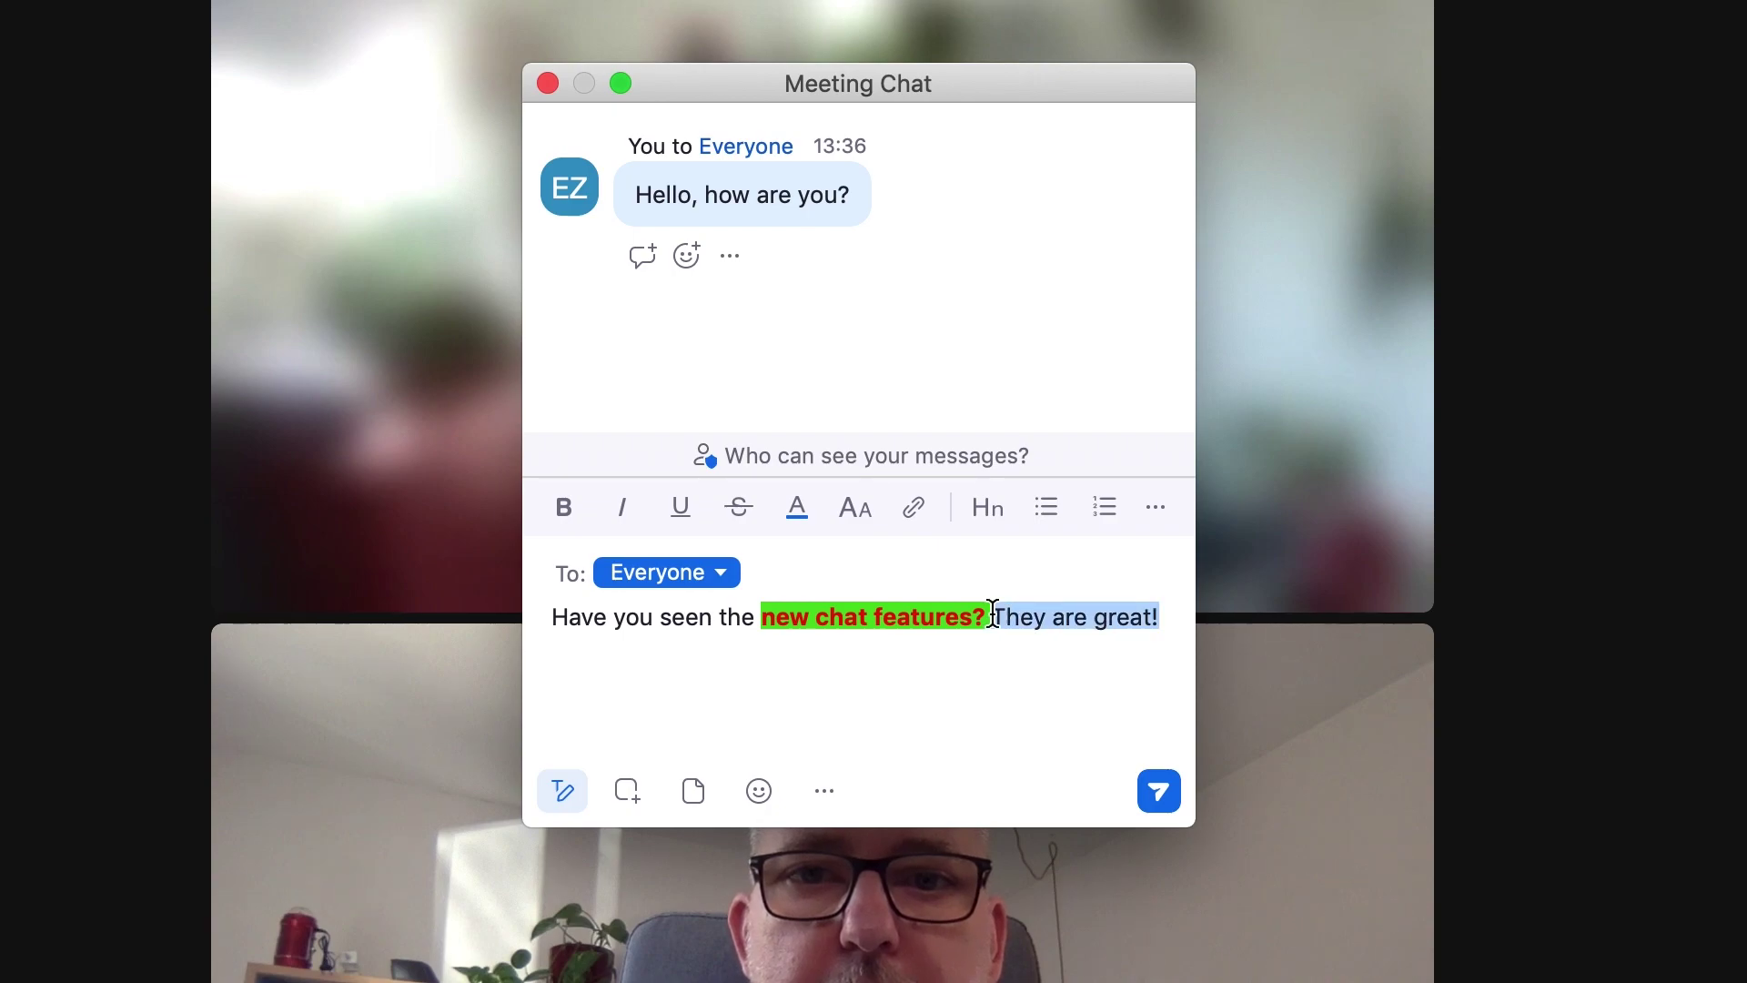
{"action": "left_click", "coordinate": [855, 507]}
{"action": "left_click", "coordinate": [939, 718]}
{"action": "key", "text": "Return"}
{"action": "type", "text": "You can insert a link"}
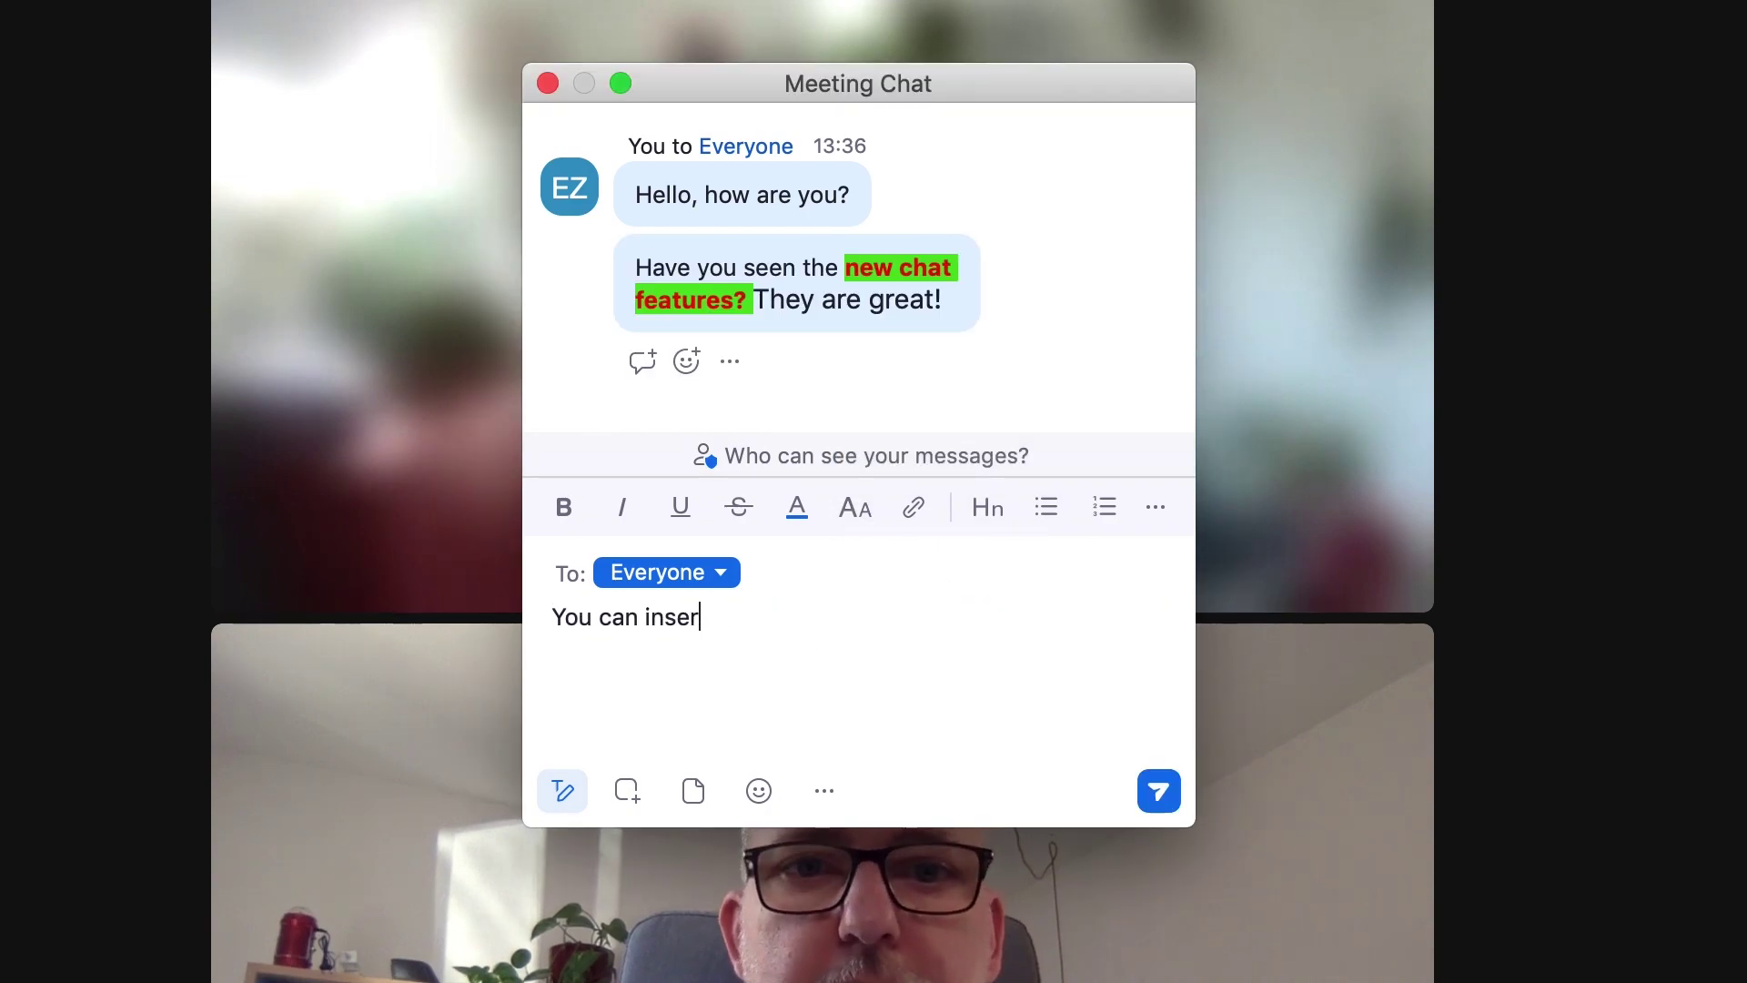
{"action": "left_click", "coordinate": [914, 507]}
{"action": "type", "text": "www.enricozamparo.com"}
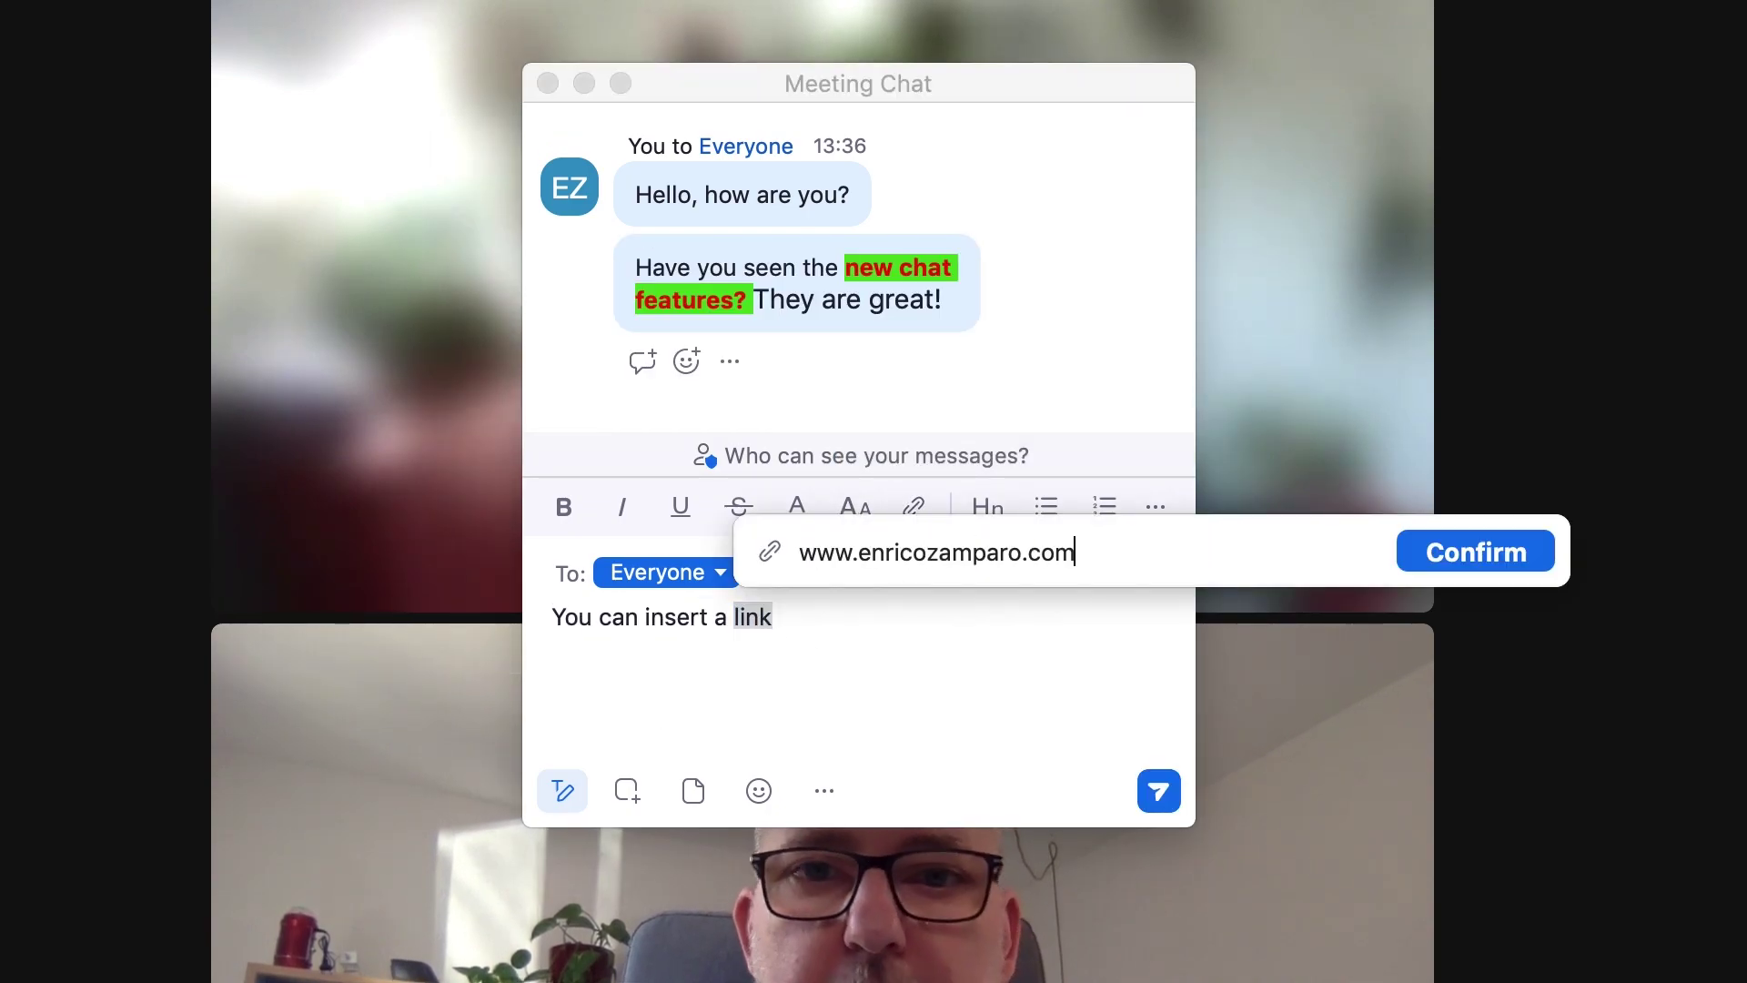
{"action": "key", "text": "Return"}
{"action": "key", "text": "Return"}
{"action": "left_click", "coordinate": [834, 347]}
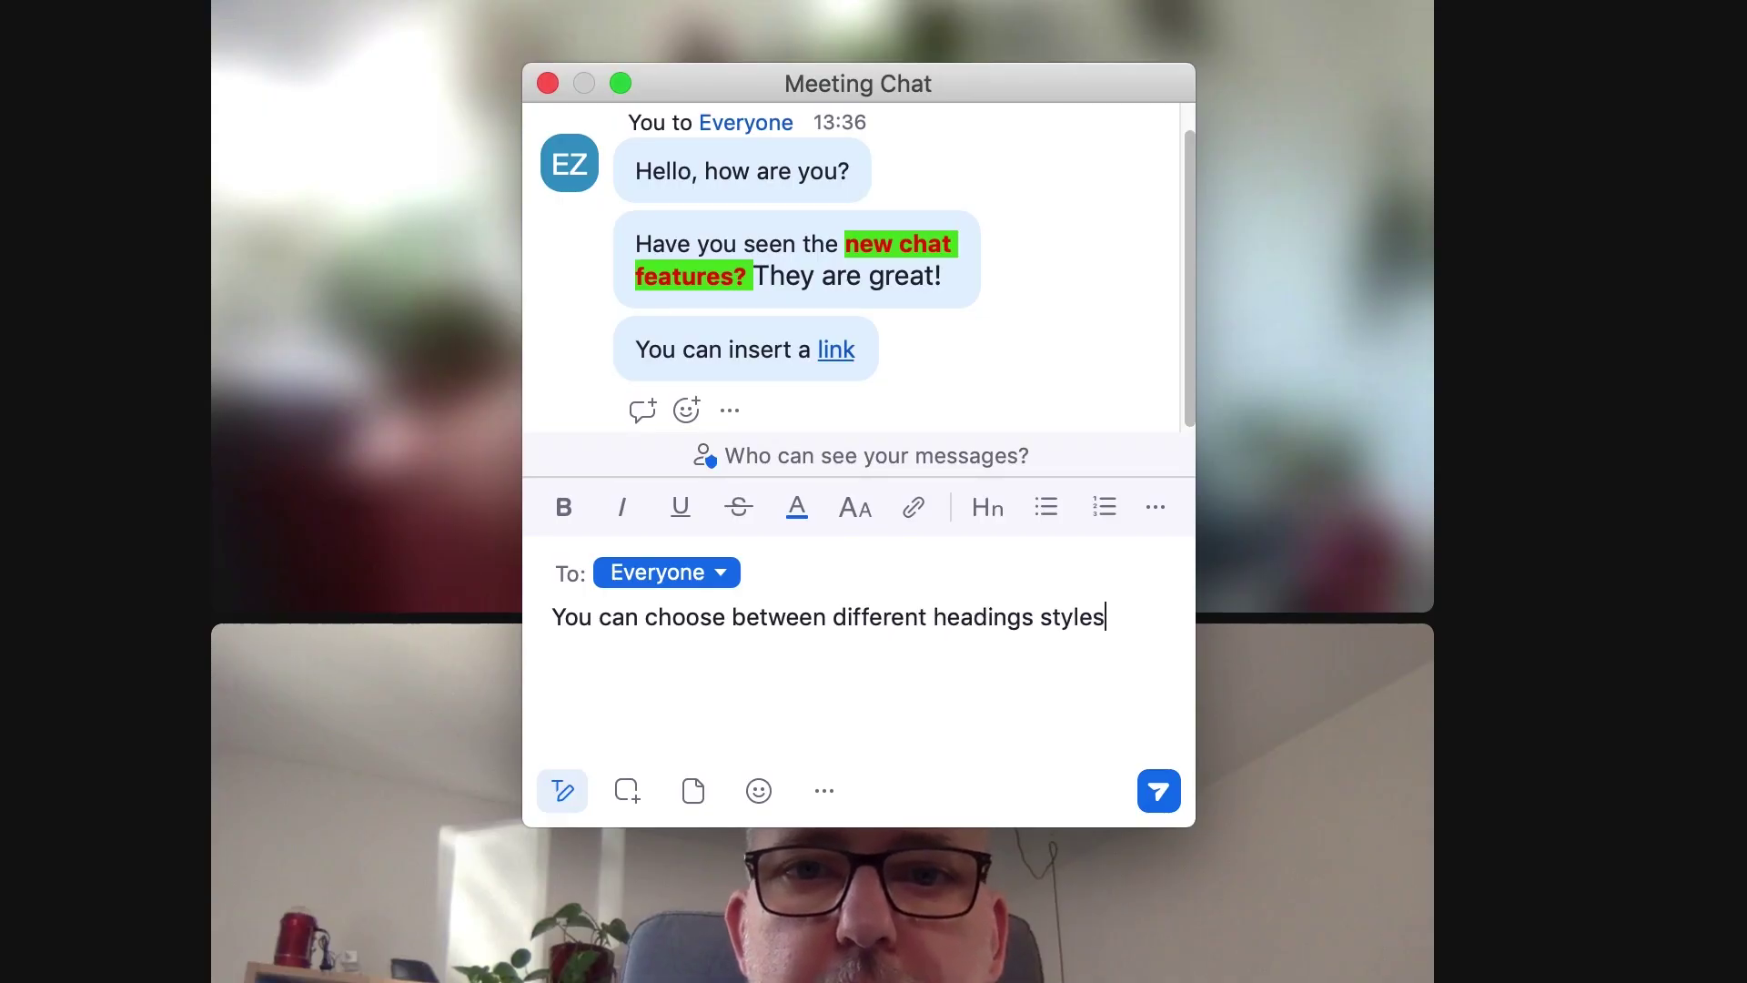
Send a heading message and a bullet and numbered list message containing 'topic'
{"action": "key", "text": "super+a"}
{"action": "left_click", "coordinate": [987, 507]}
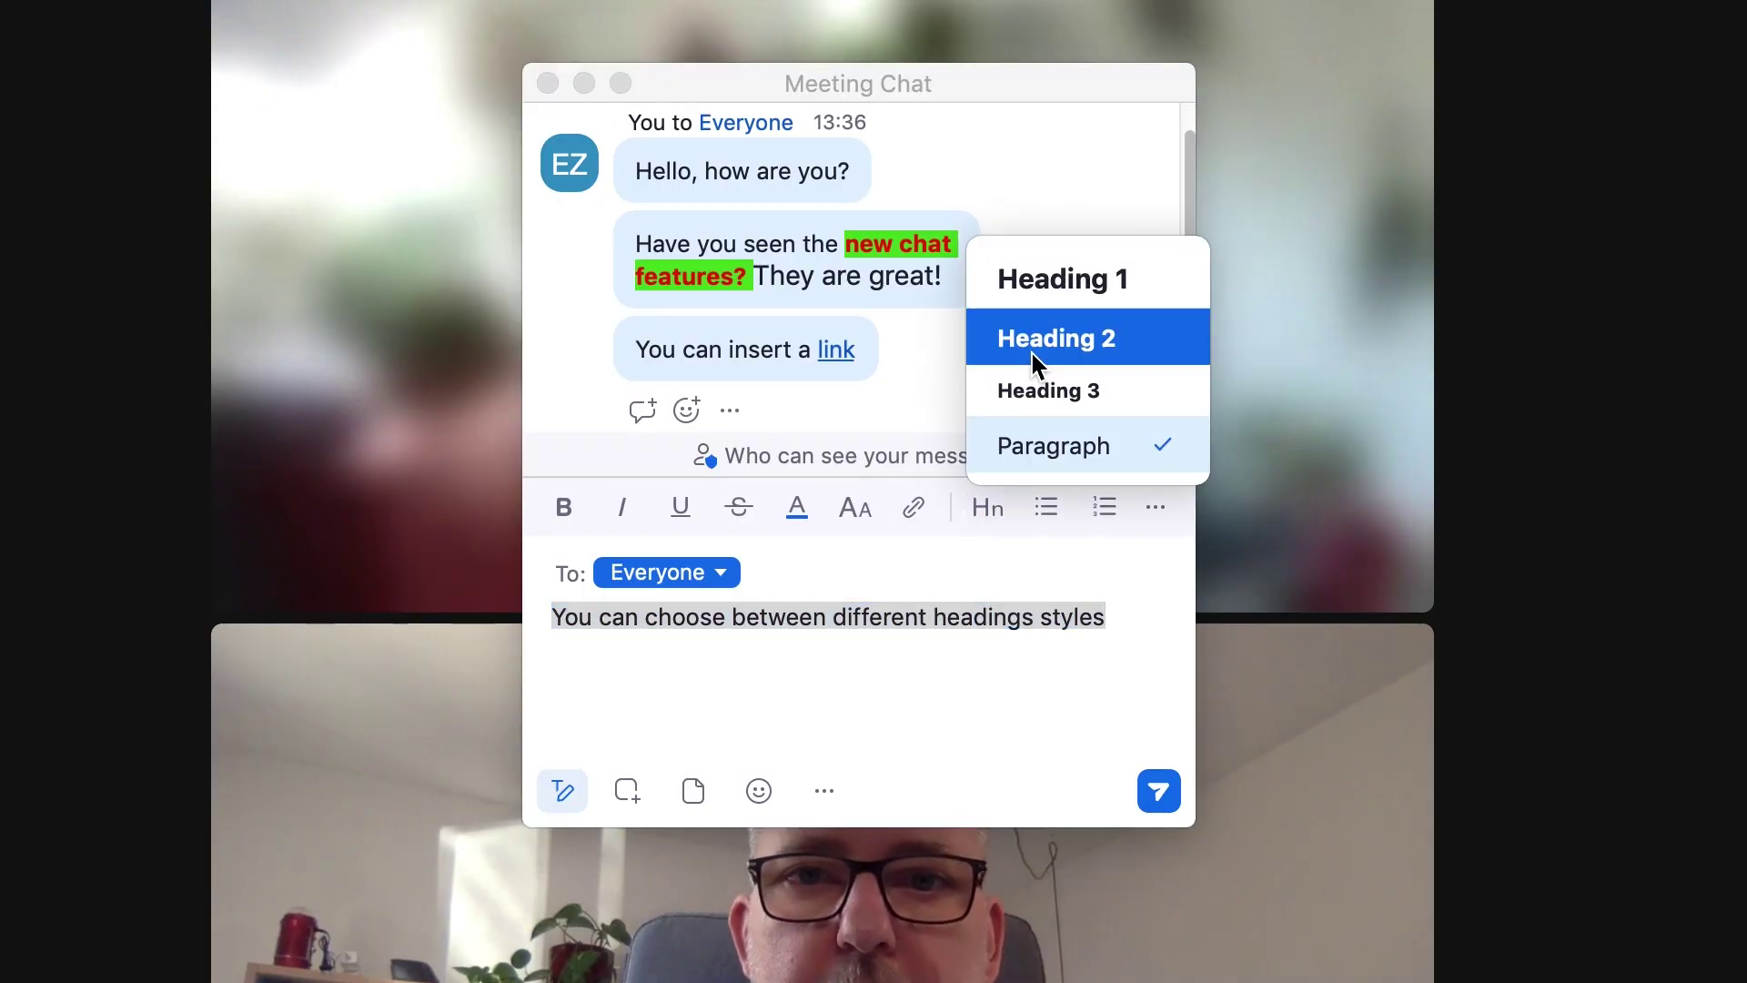
{"action": "left_click", "coordinate": [1056, 278]}
{"action": "left_click", "coordinate": [1161, 791]}
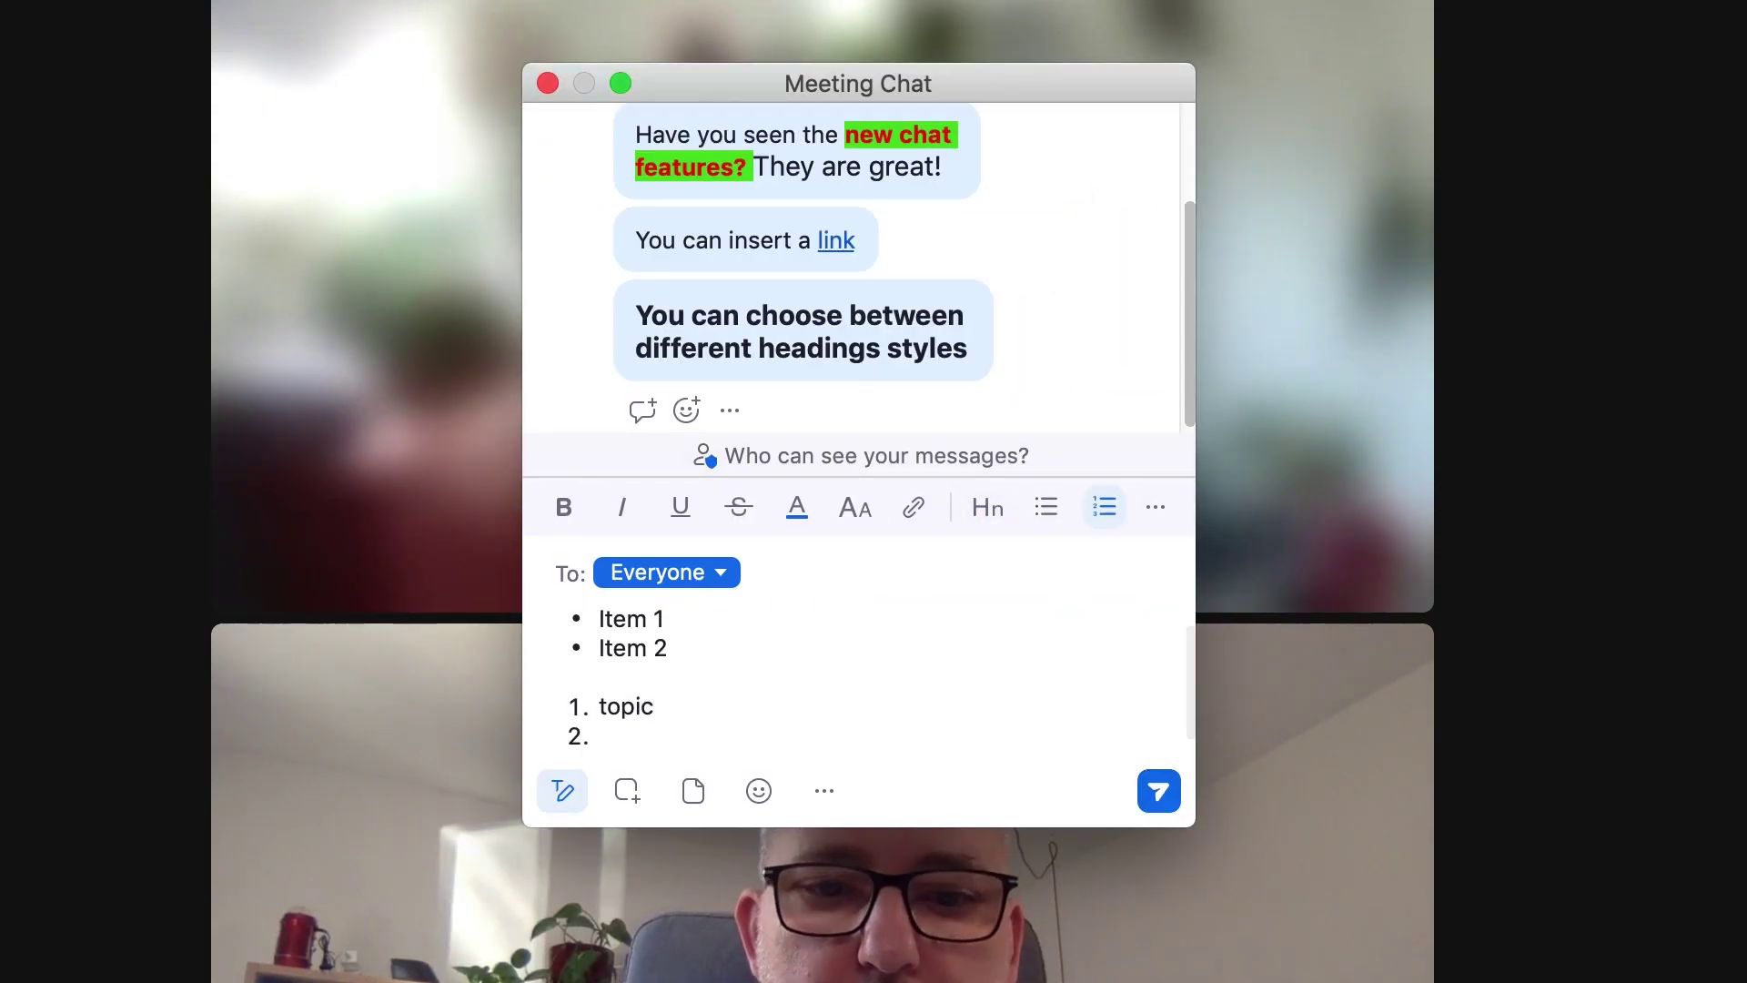
{"action": "type", "text": "topic"}
{"action": "left_click", "coordinate": [1149, 790]}
{"action": "left_click", "coordinate": [1158, 515]}
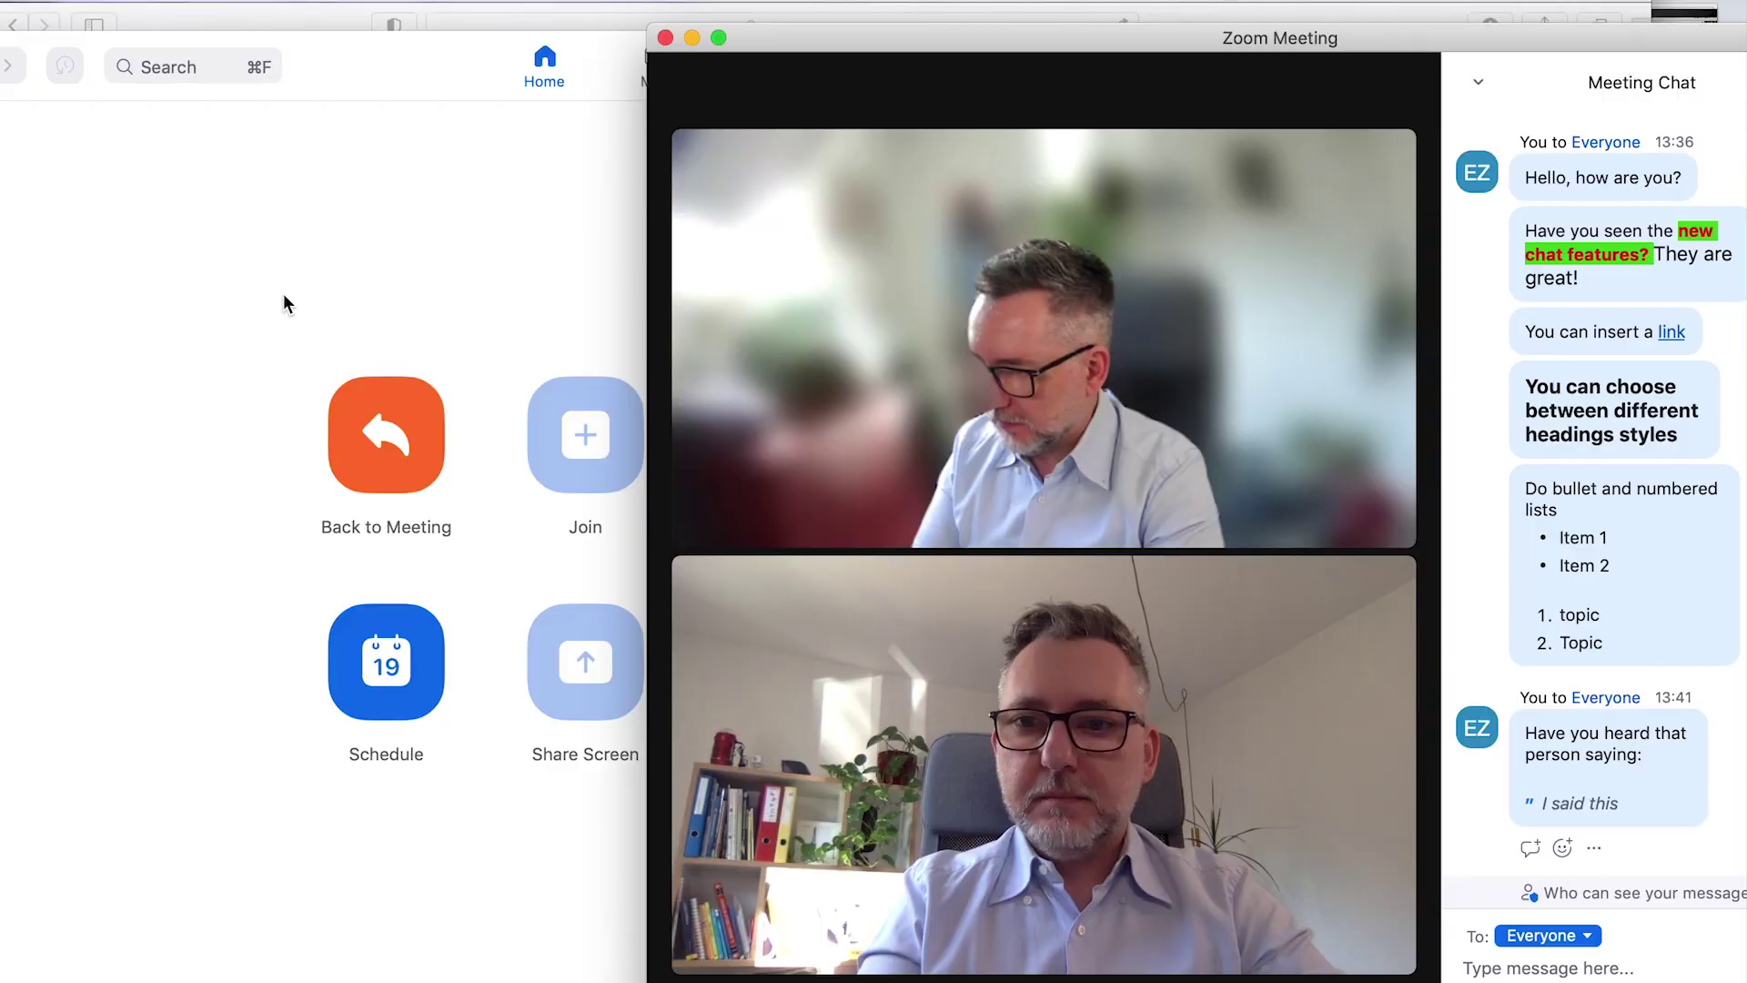
Capture the home screen icons area as a screenshot and draw an arrow on it
{"action": "key", "text": "super+t"}
{"action": "left_click_drag", "start_coordinate": [283, 293], "coordinate": [648, 789]}
{"action": "left_click", "coordinate": [170, 819]}
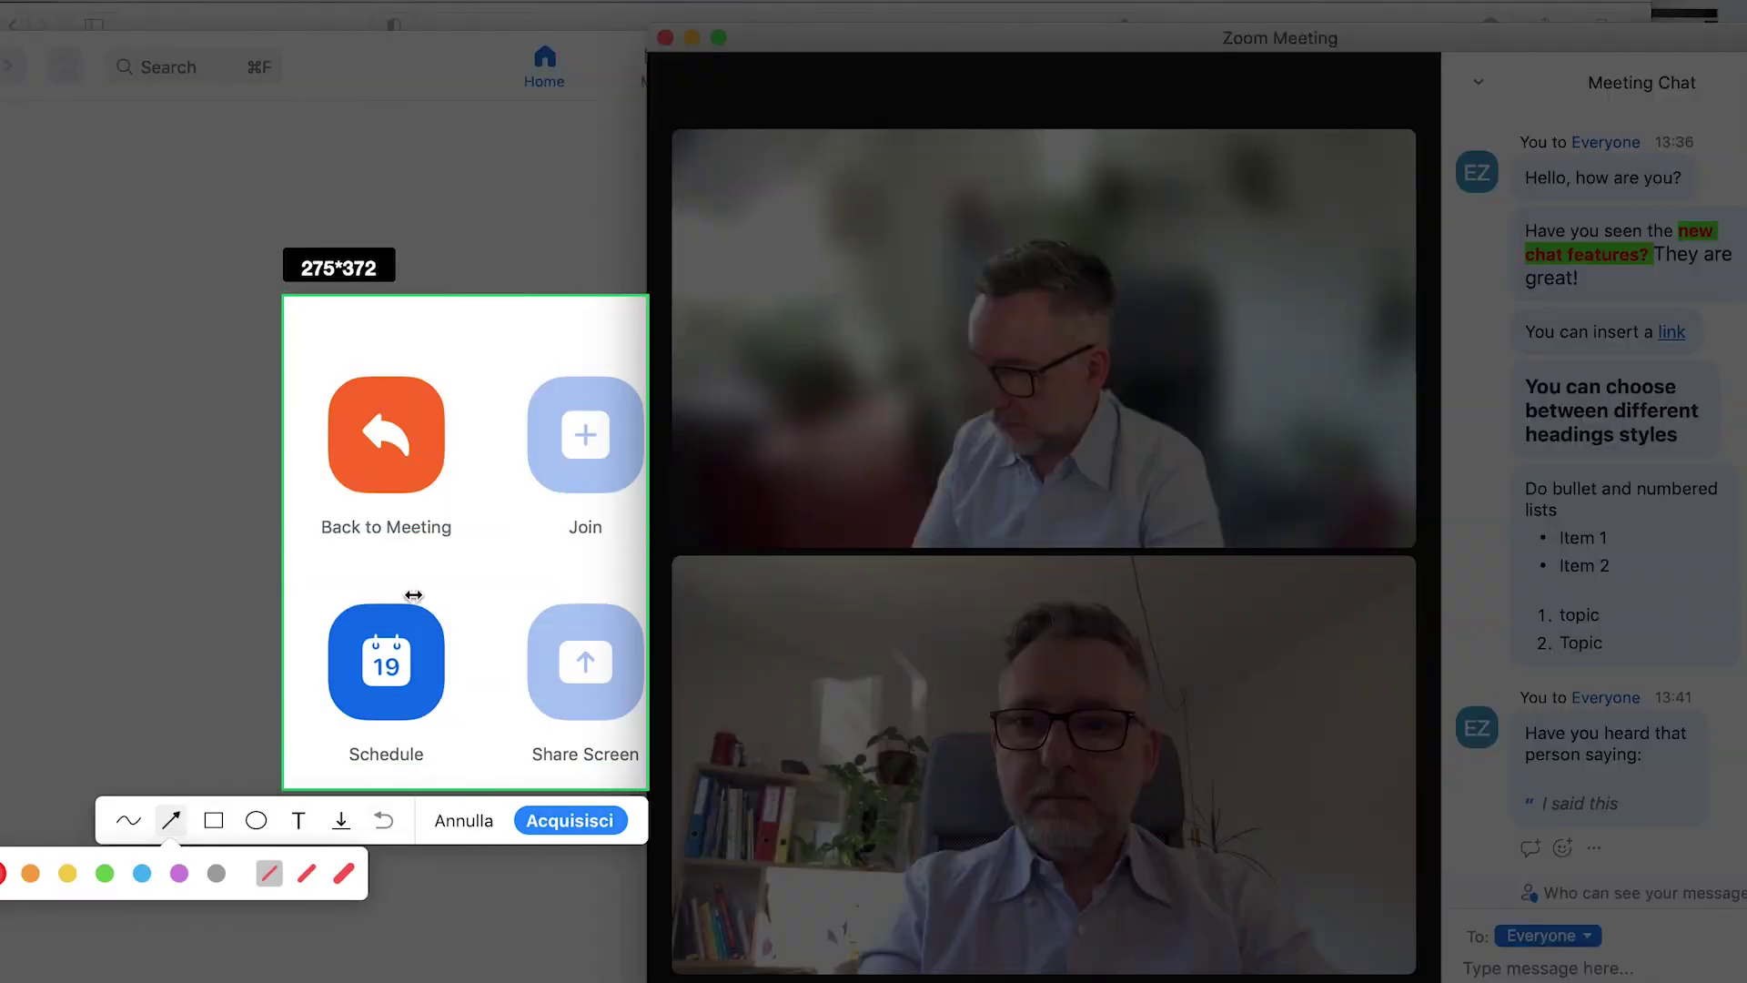
Add a freehand 'here!' note and a blue rectangle around Back to Meeting, then attach the capture
{"action": "left_click", "coordinate": [133, 822]}
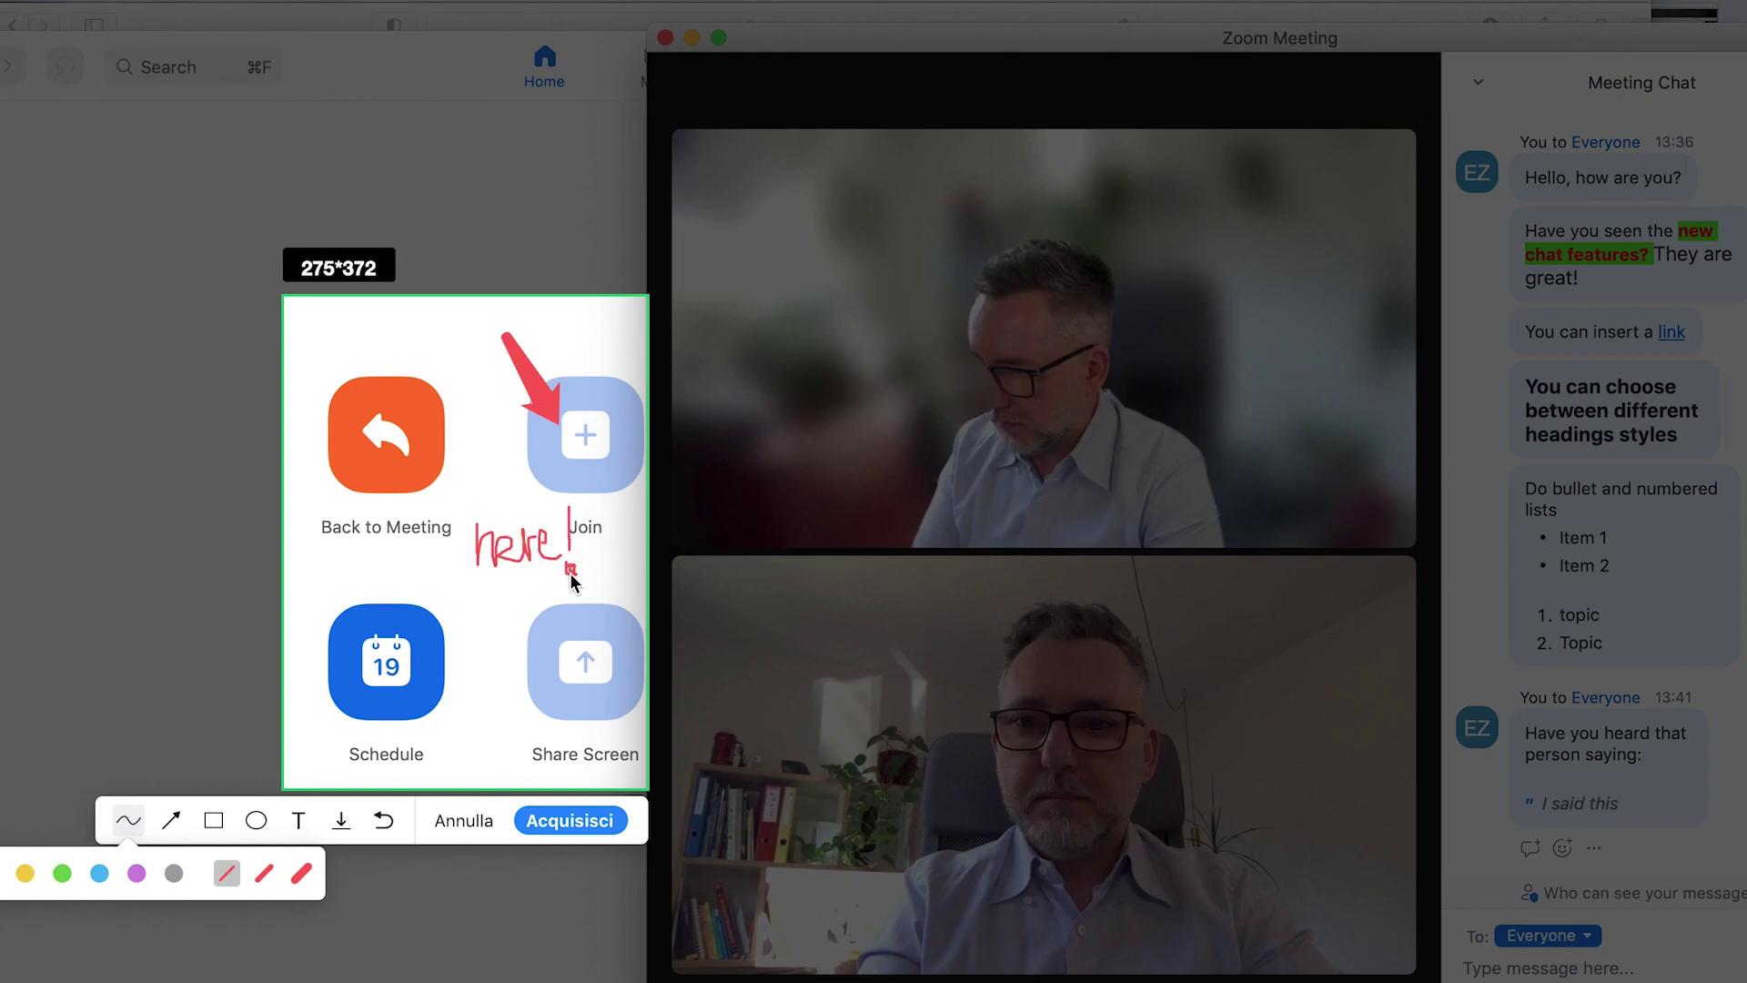
{"action": "left_click", "coordinate": [213, 820]}
{"action": "left_click_drag", "start_coordinate": [298, 349], "coordinate": [470, 557]}
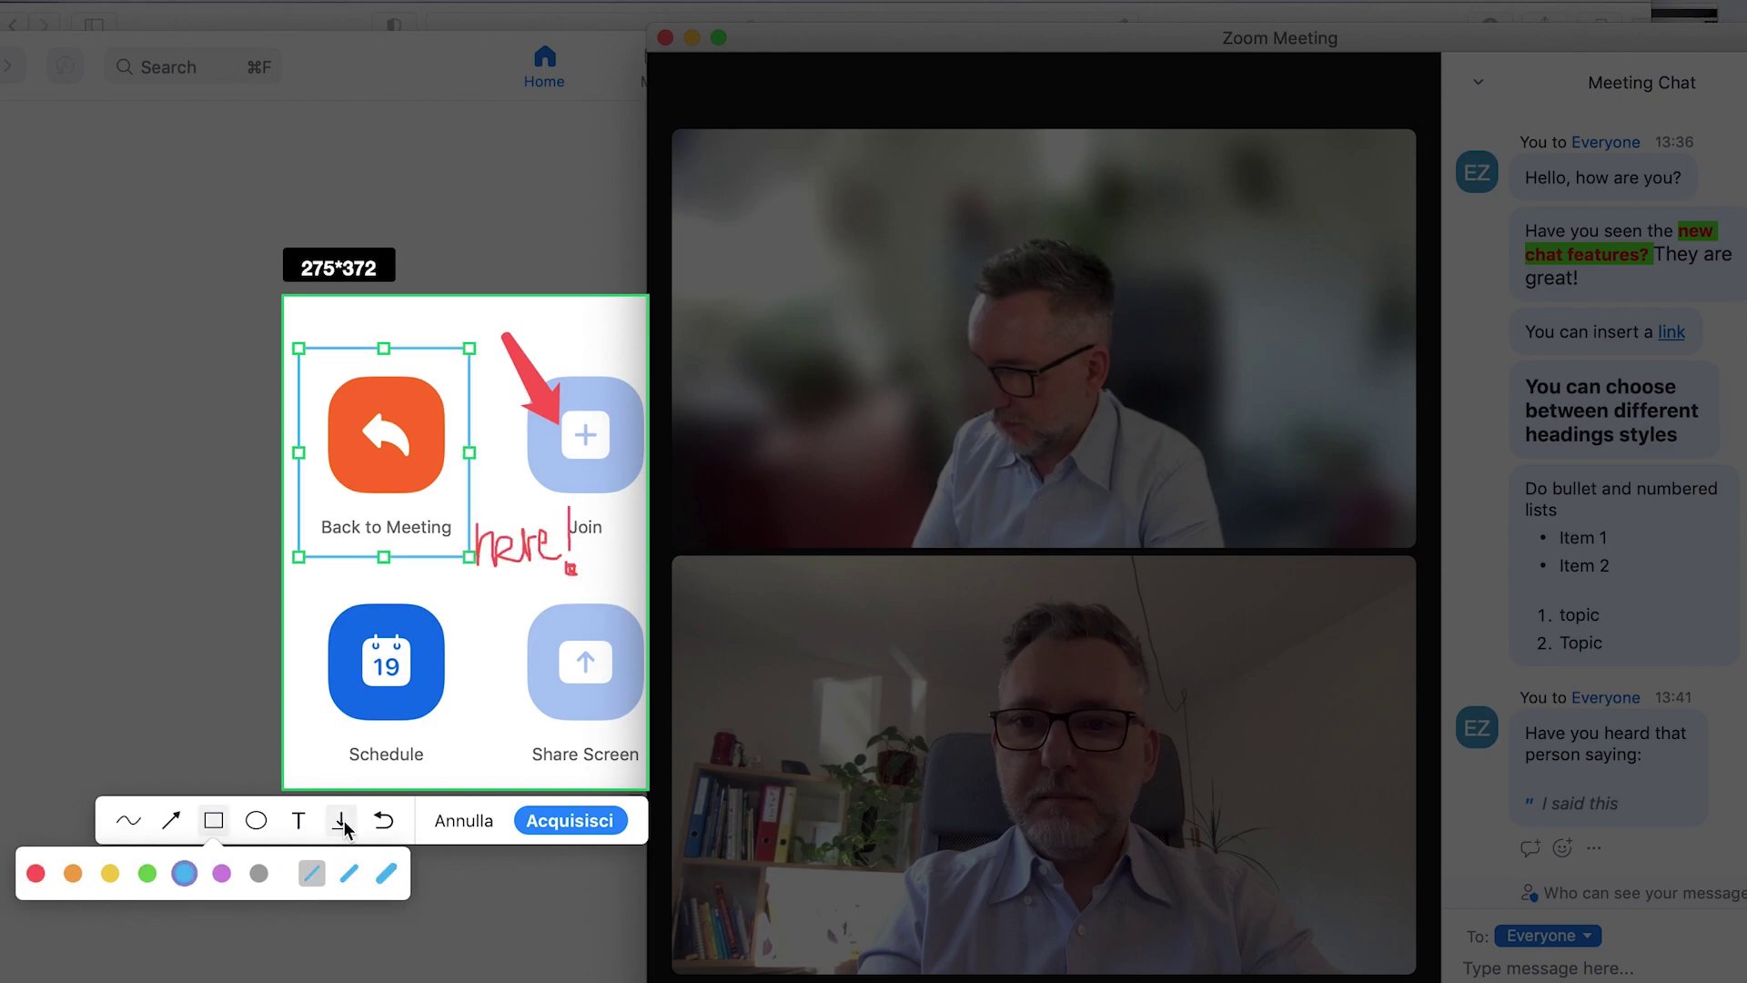
{"action": "left_click", "coordinate": [572, 821]}
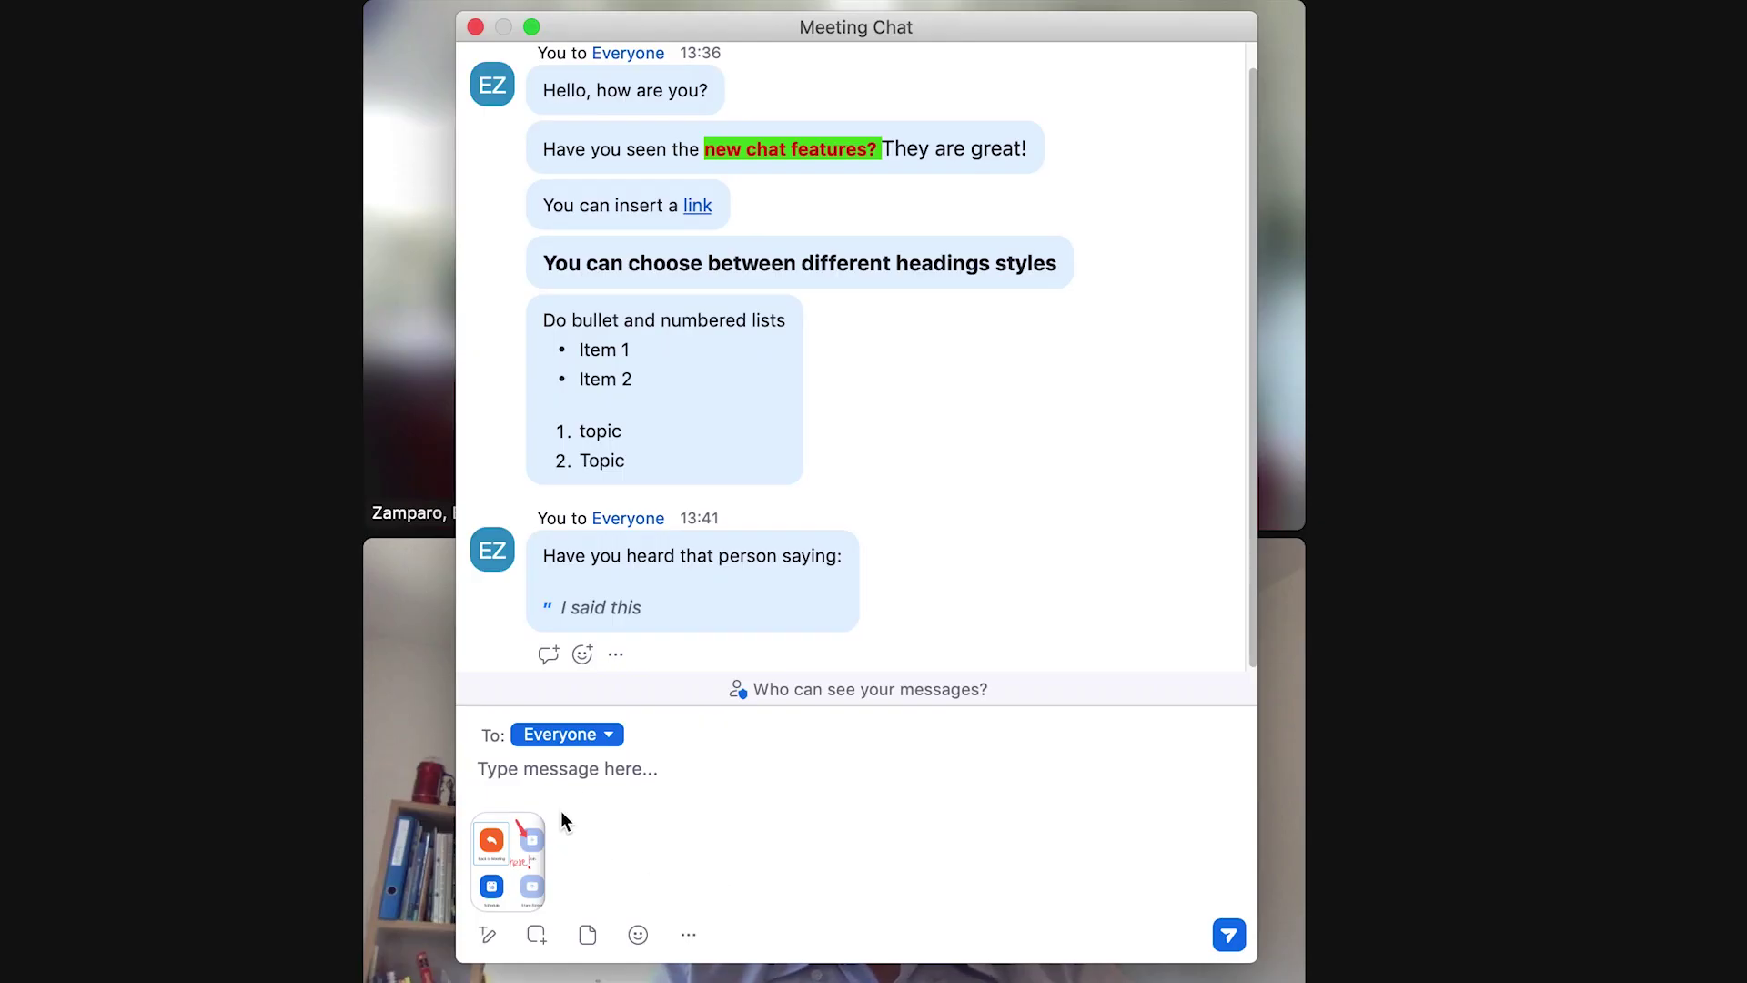
Send the screenshot with the message 'Let me explain you how to do it'
{"action": "type", "text": "Let me explain you how to do it"}
{"action": "key", "text": "Return"}
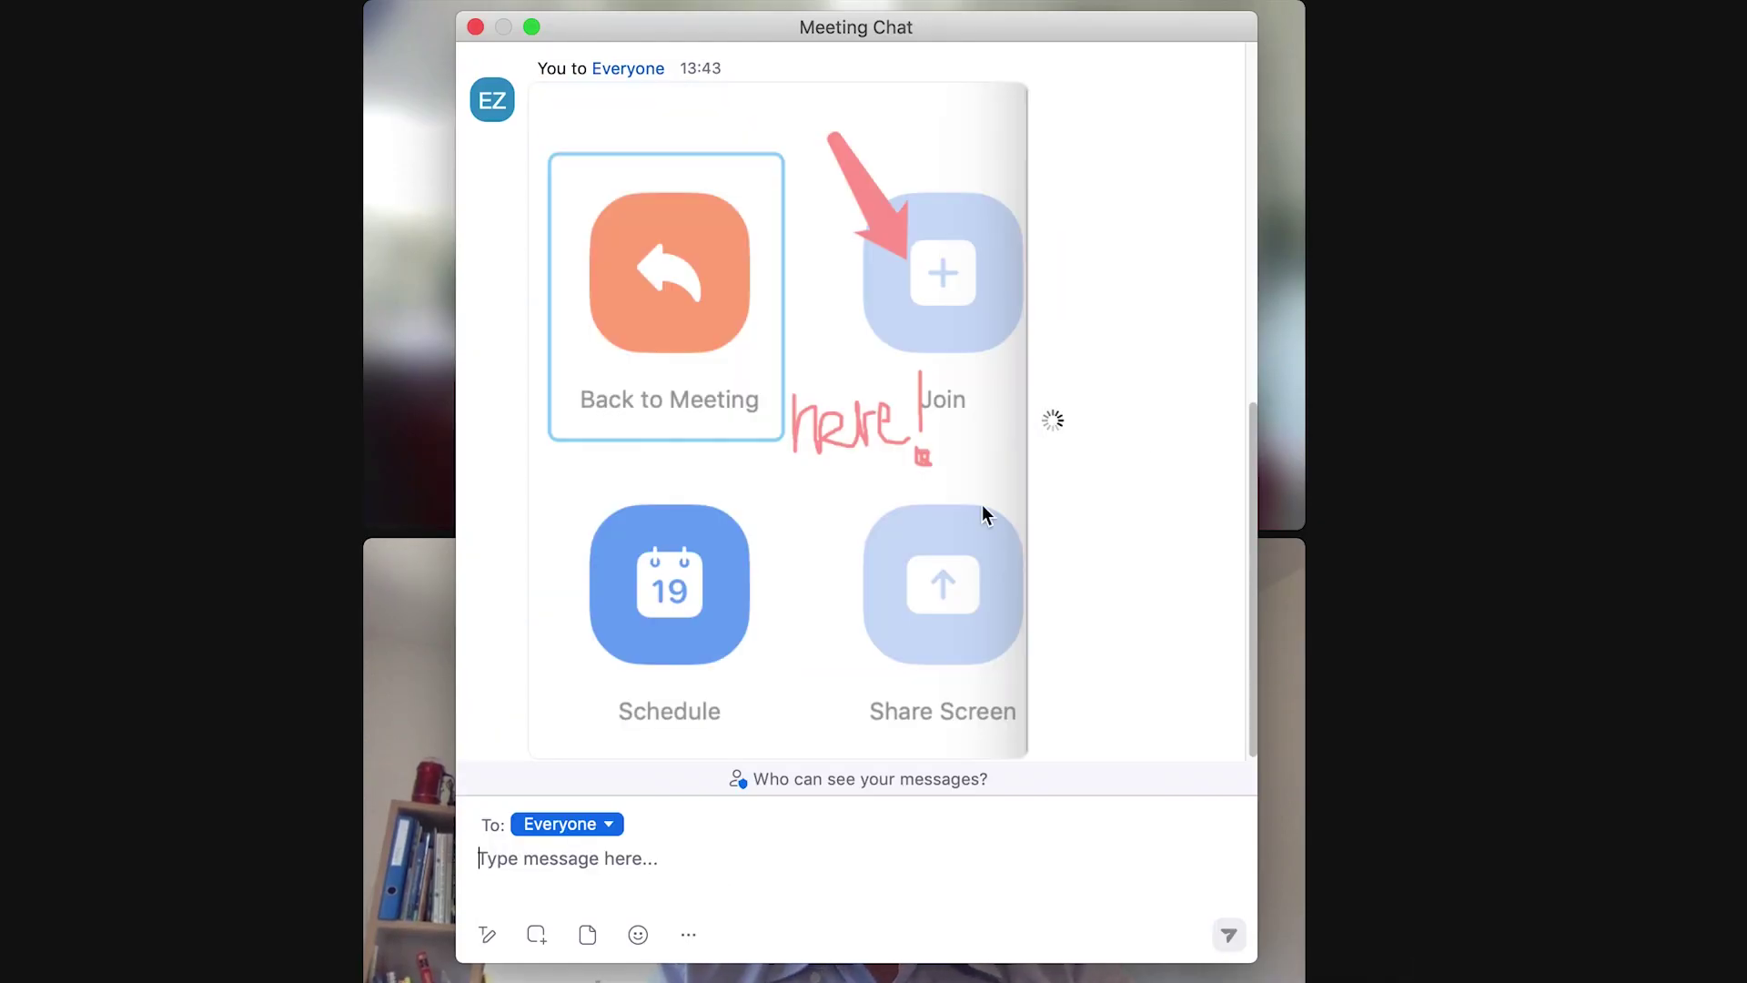
{"action": "scroll", "coordinate": [981, 504], "scroll_direction": "down", "scroll_amount": 3}
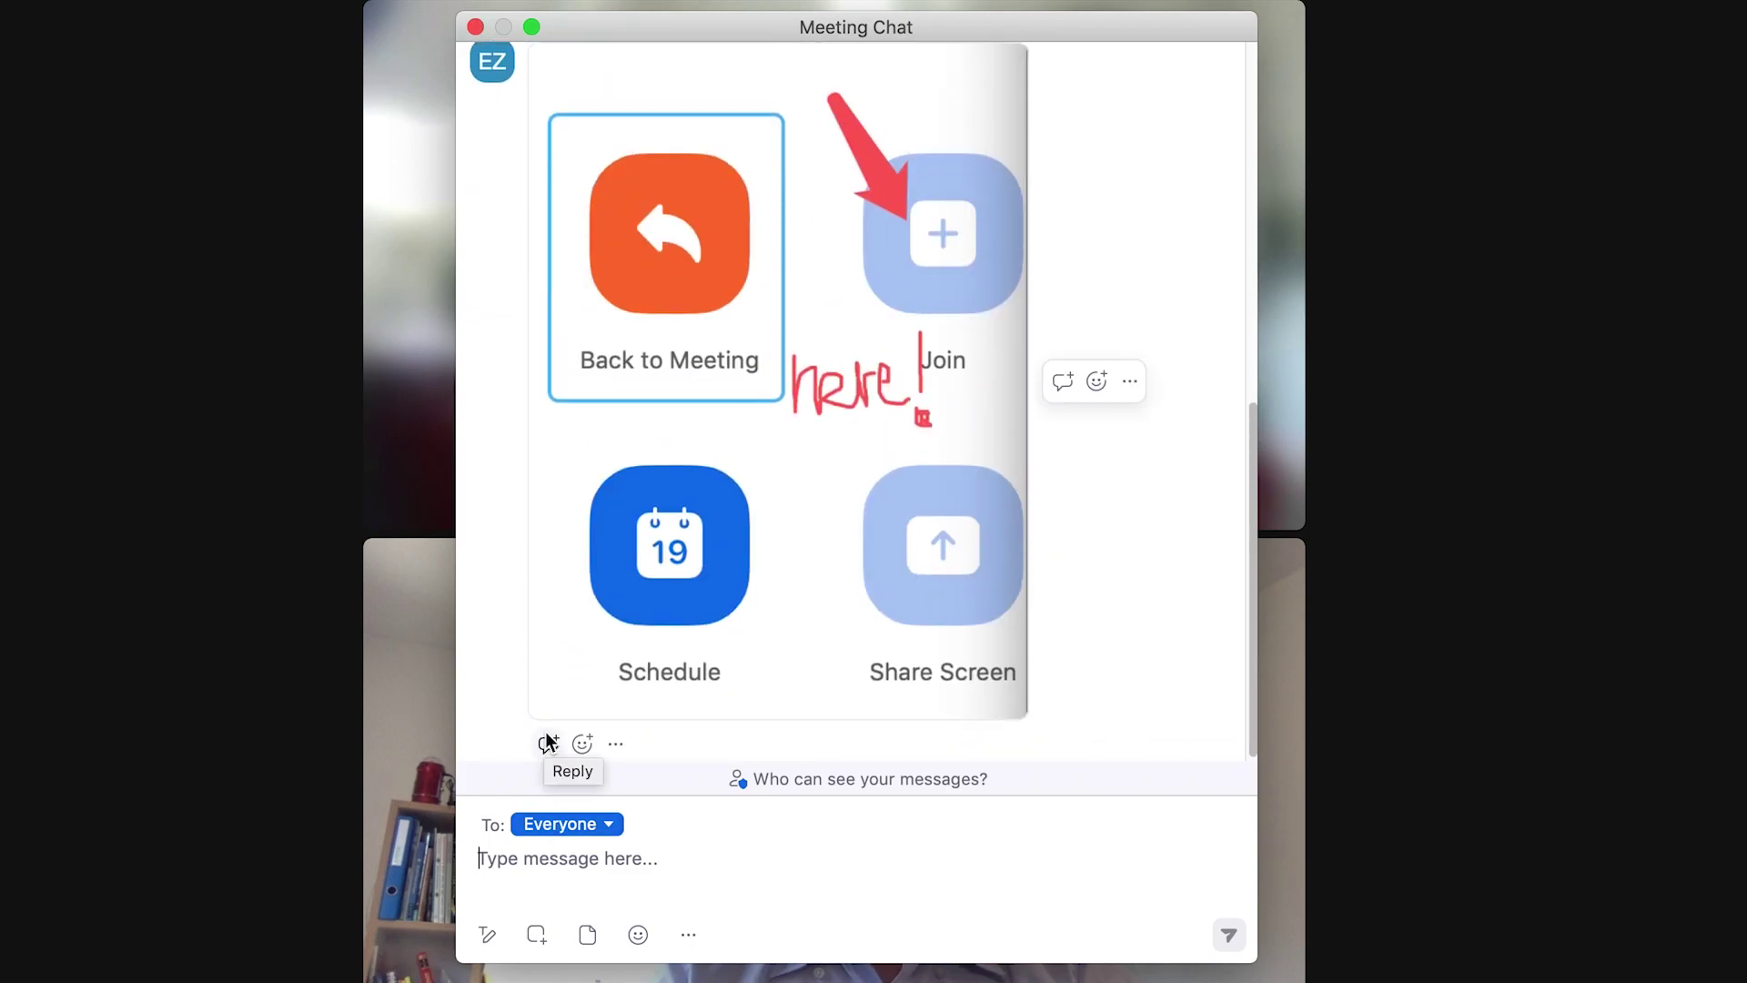
Reply in the screenshot's thread with 'I forgot one detail' and 'And another one'
{"action": "left_click", "coordinate": [546, 741]}
{"action": "type", "text": "I forgot one detail"}
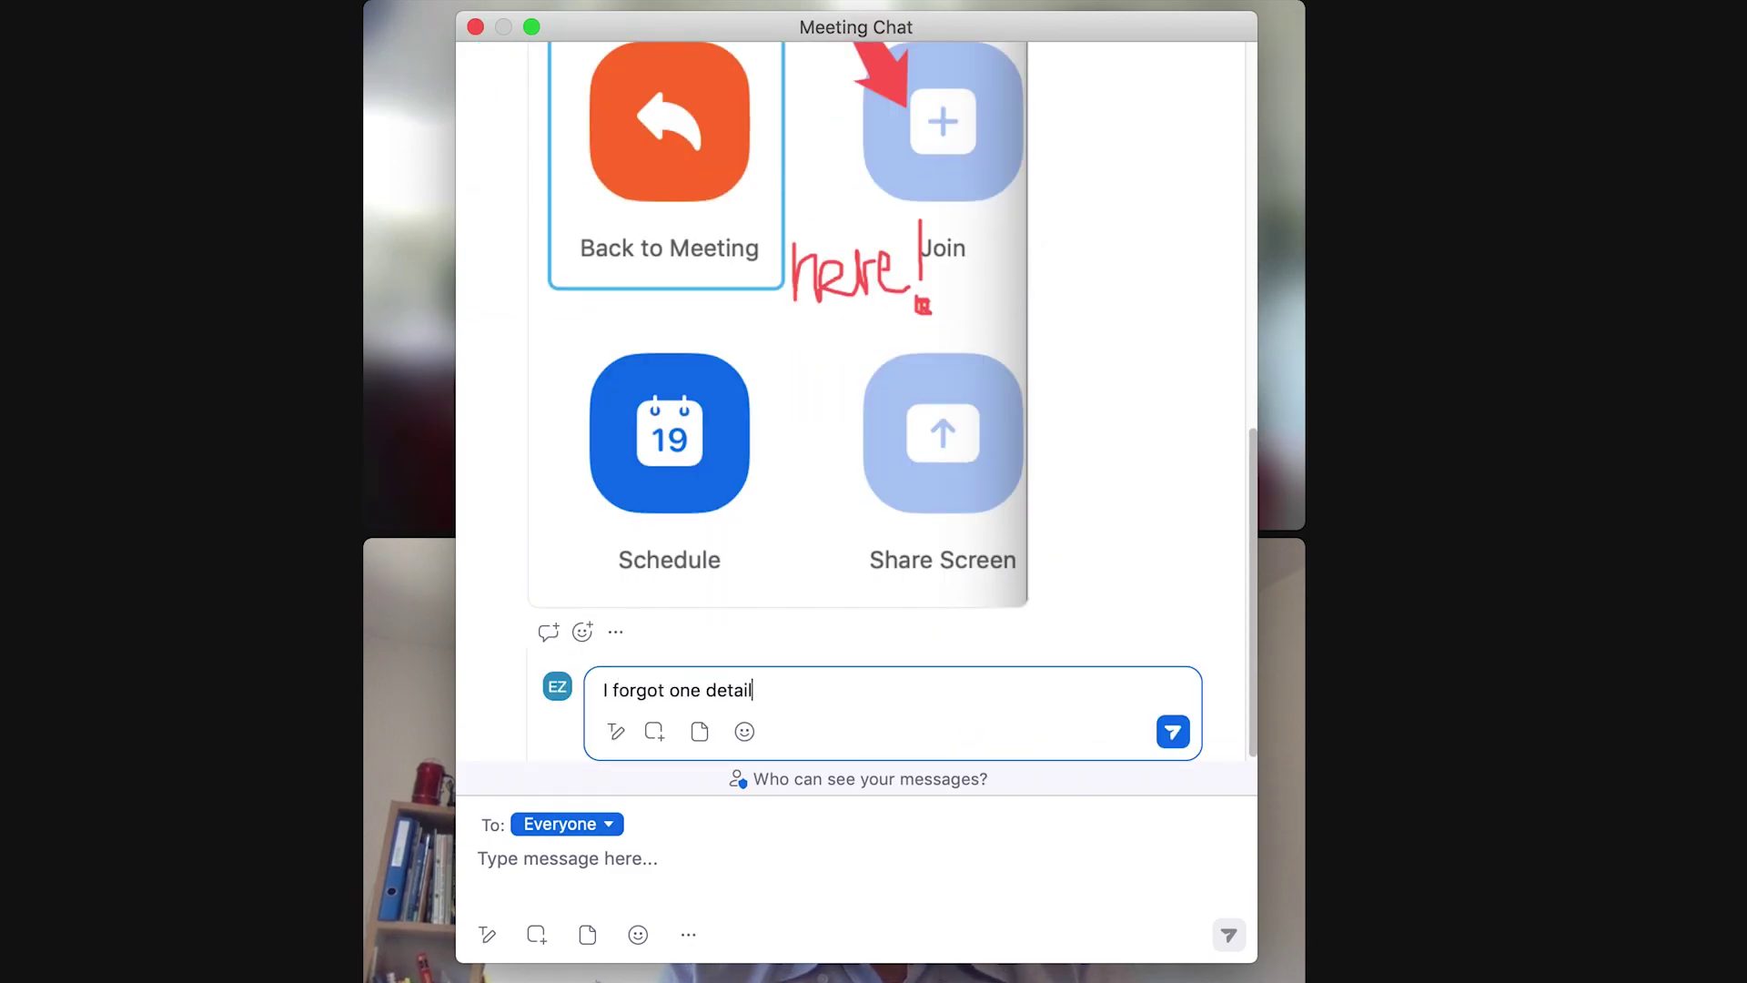
{"action": "key", "text": "Return"}
{"action": "type", "text": "And another"}
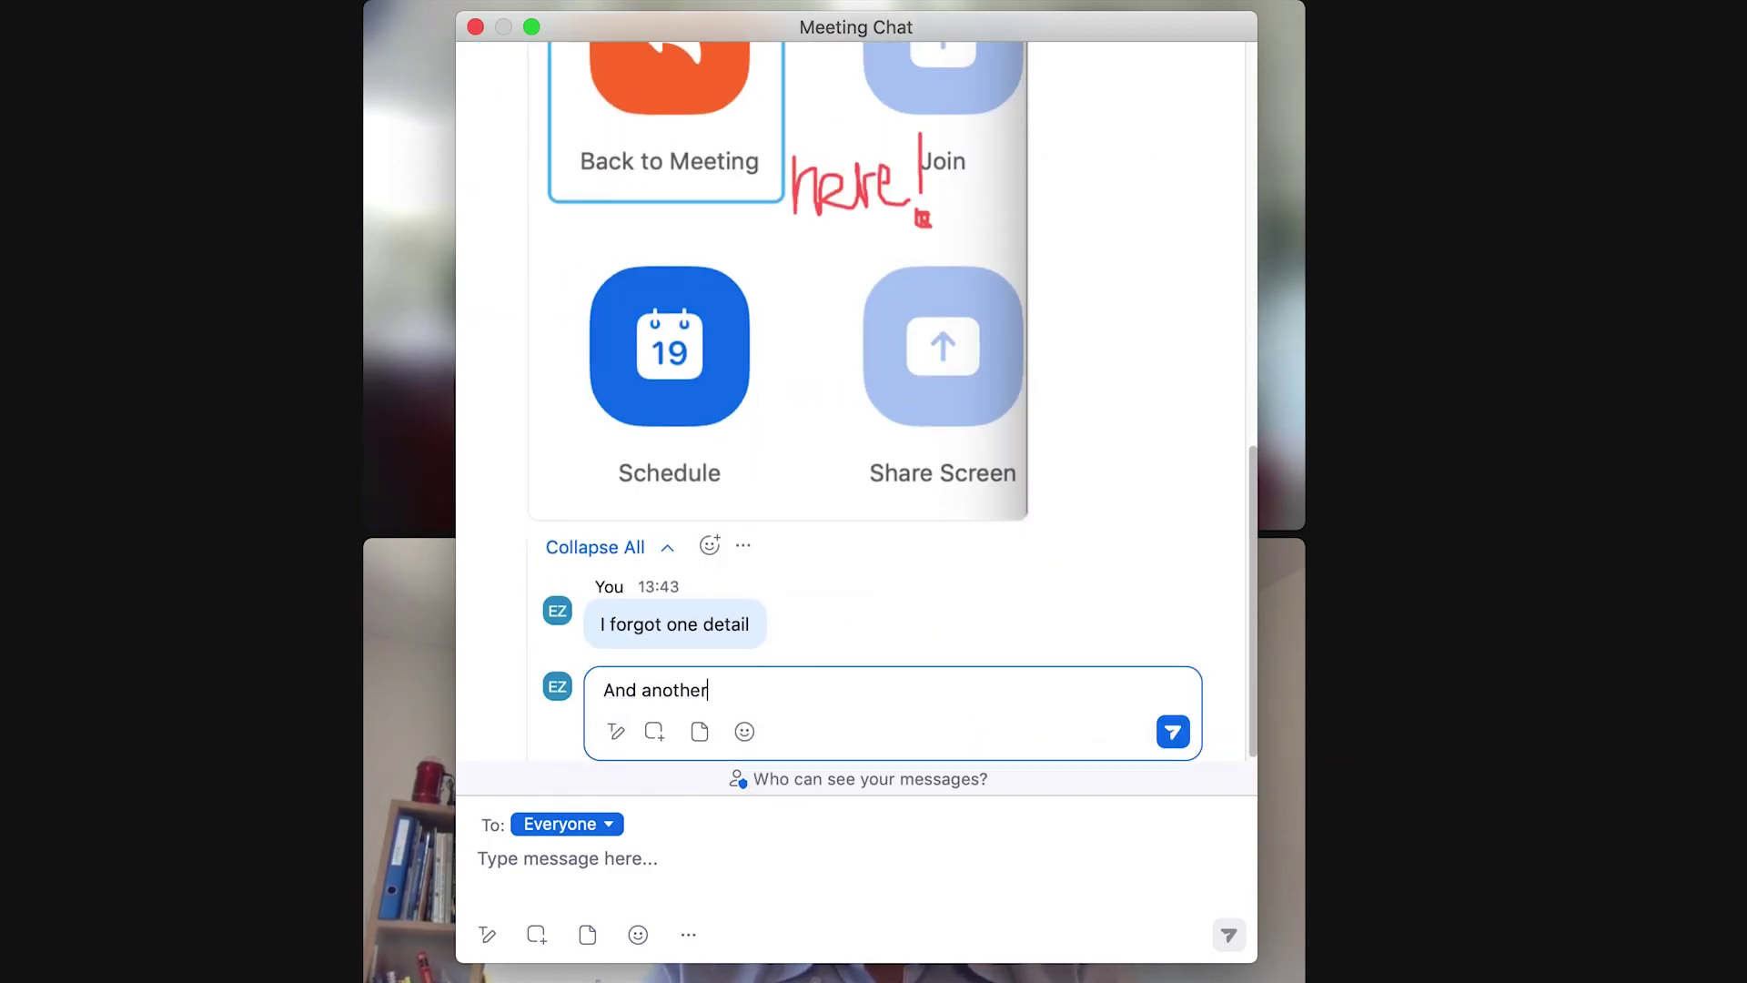
{"action": "type", "text": " one"}
{"action": "key", "text": "Return"}
{"action": "scroll", "coordinate": [664, 820], "scroll_direction": "down", "scroll_amount": 3}
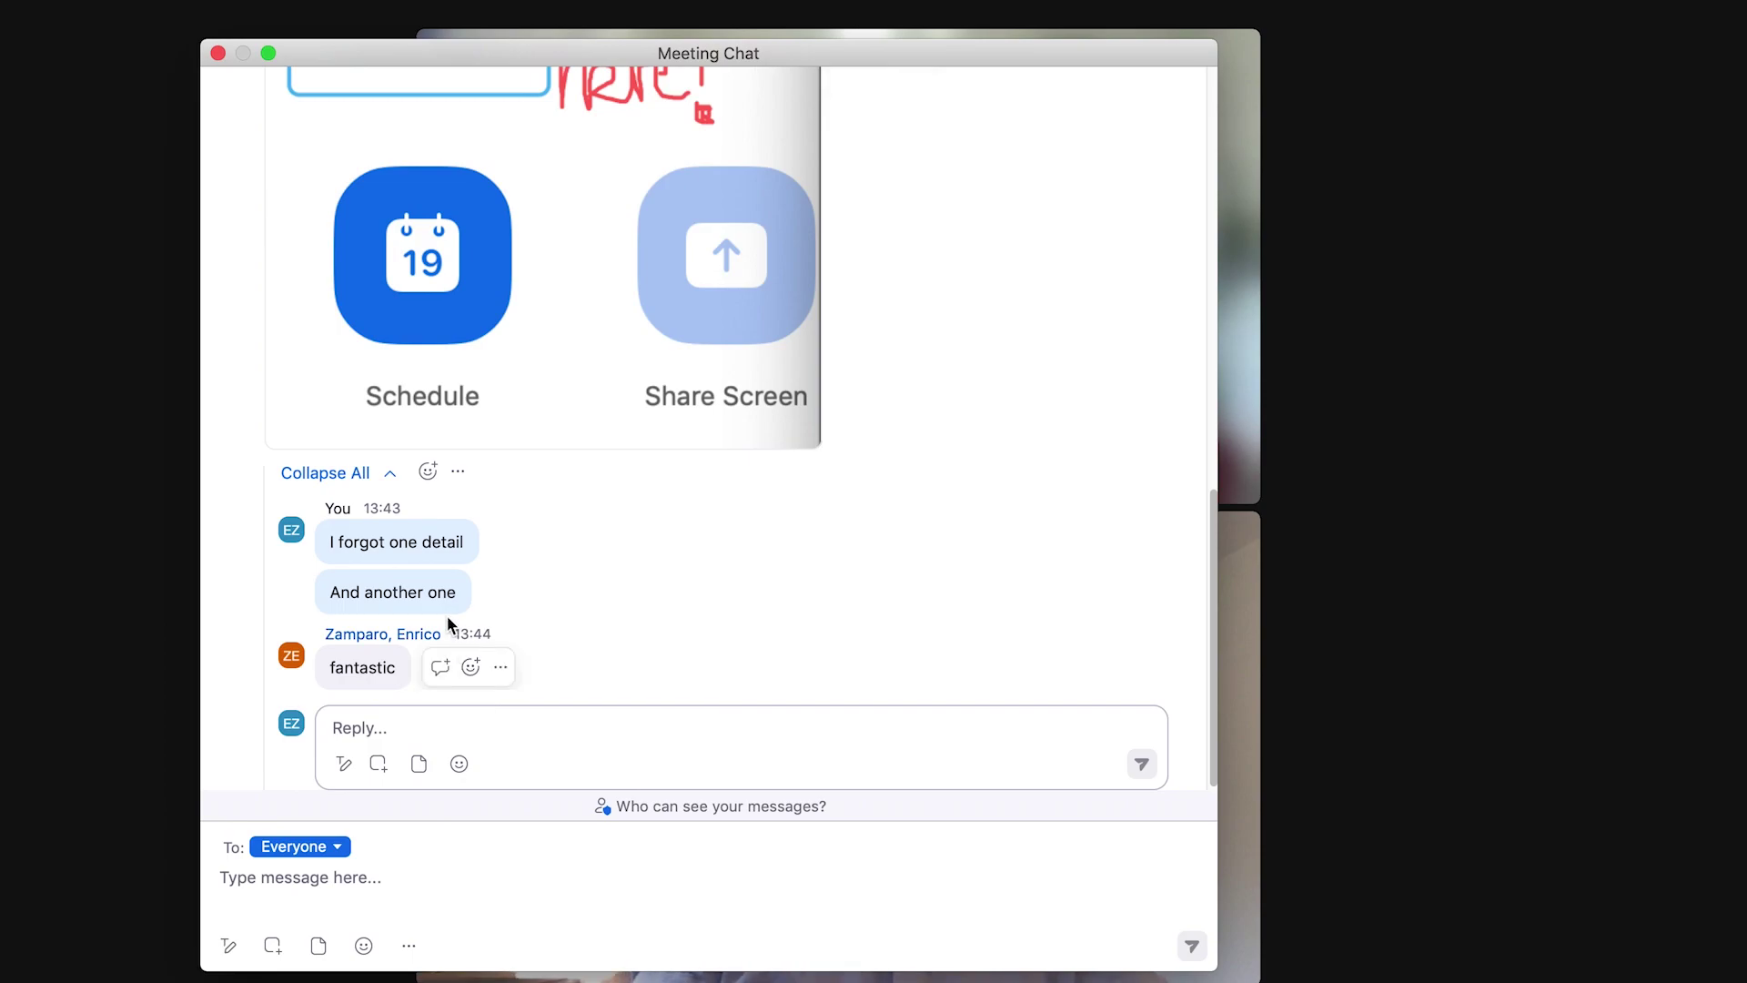
Collapse the reply thread and add a clap reaction to the screenshot
{"action": "left_click", "coordinate": [319, 475]}
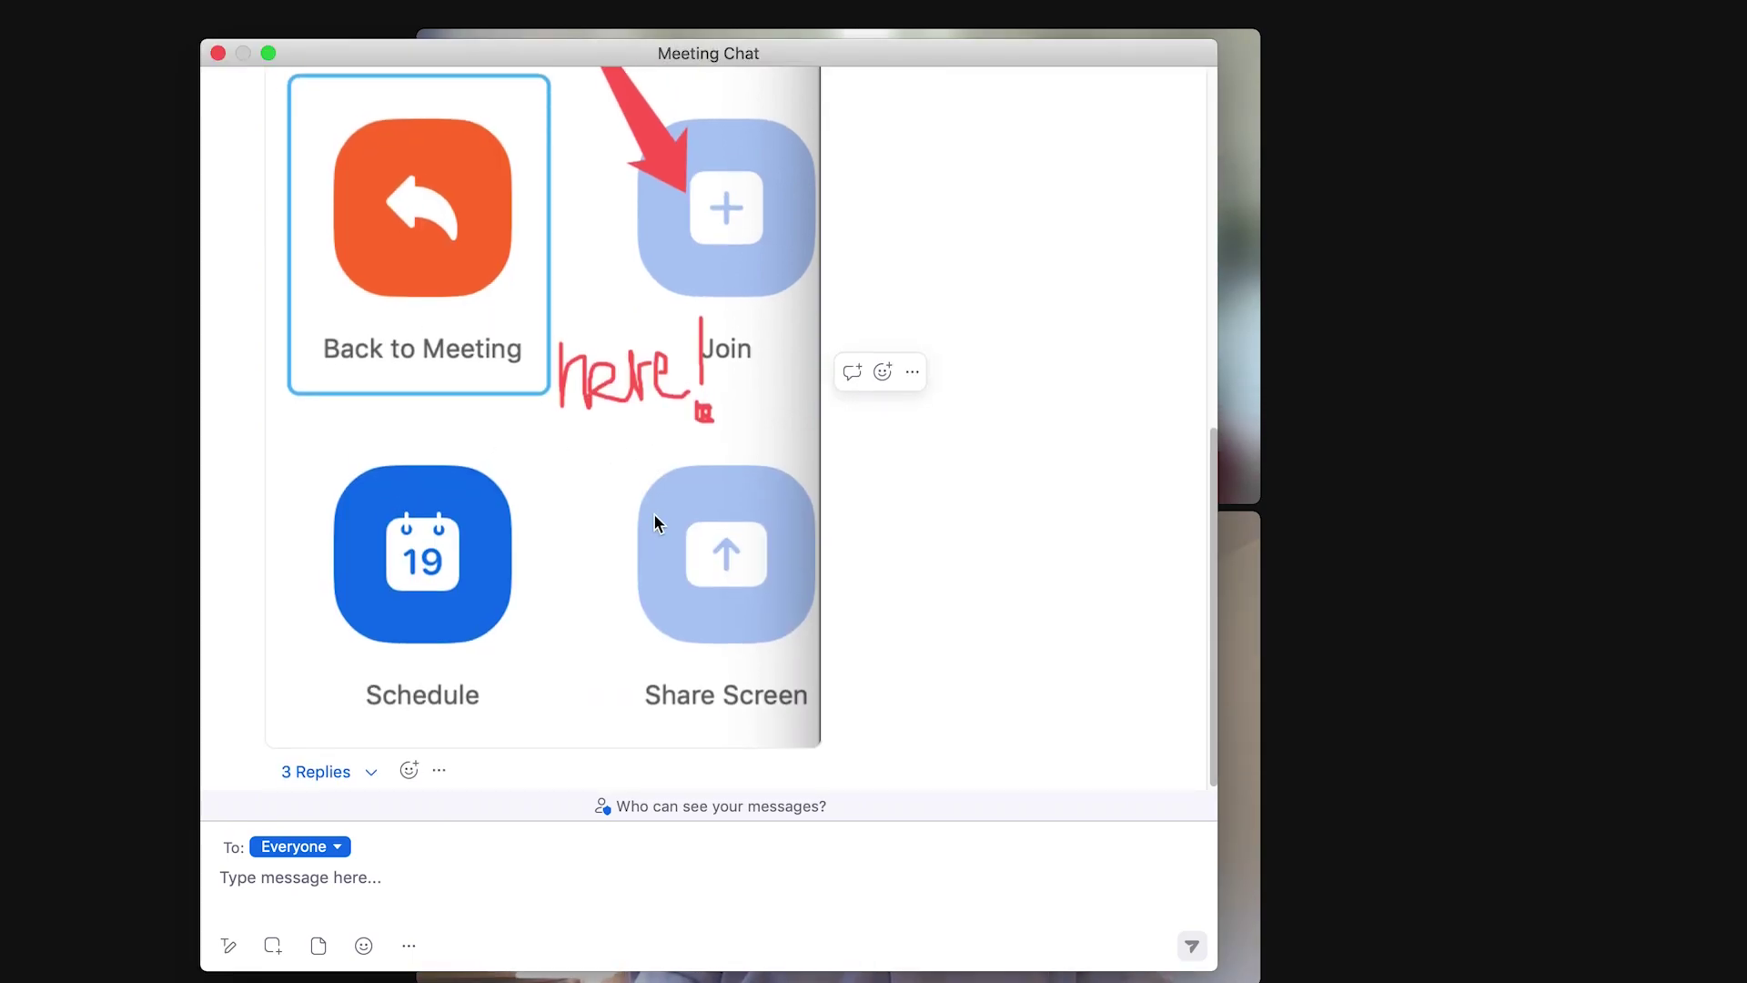
{"action": "left_click", "coordinate": [408, 772]}
{"action": "left_click", "coordinate": [435, 731]}
{"action": "scroll", "coordinate": [641, 700], "scroll_direction": "up", "scroll_amount": 3}
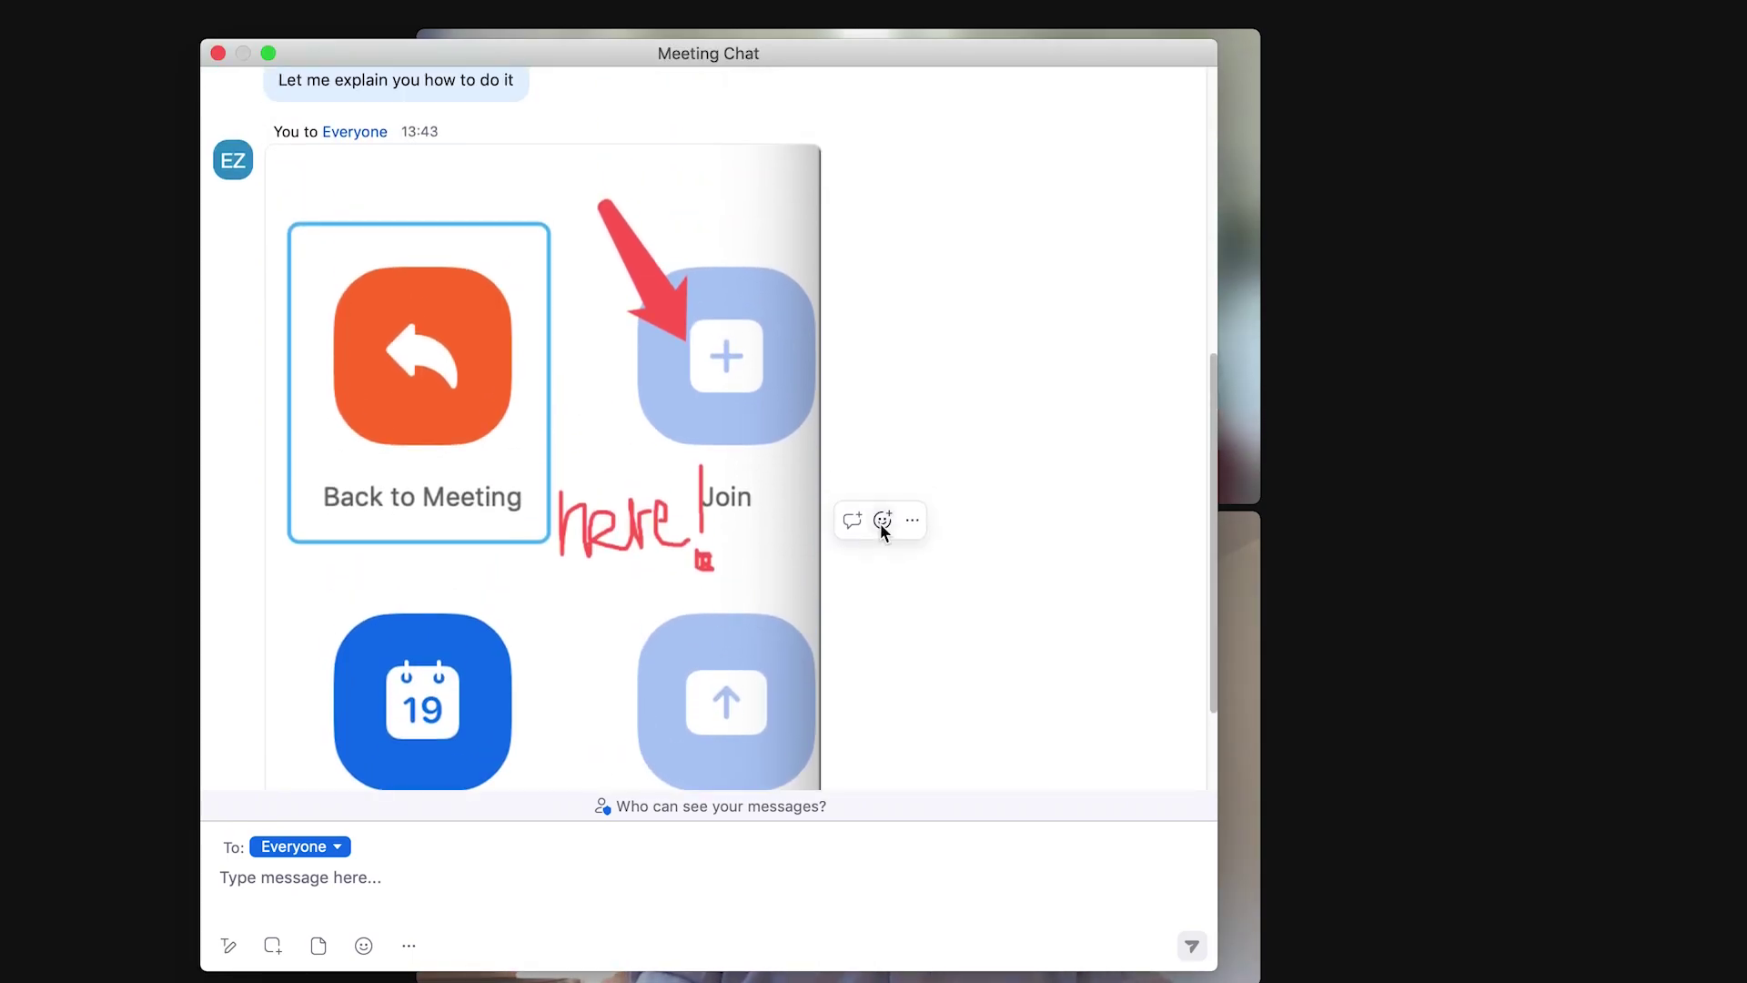
{"action": "left_click", "coordinate": [881, 523]}
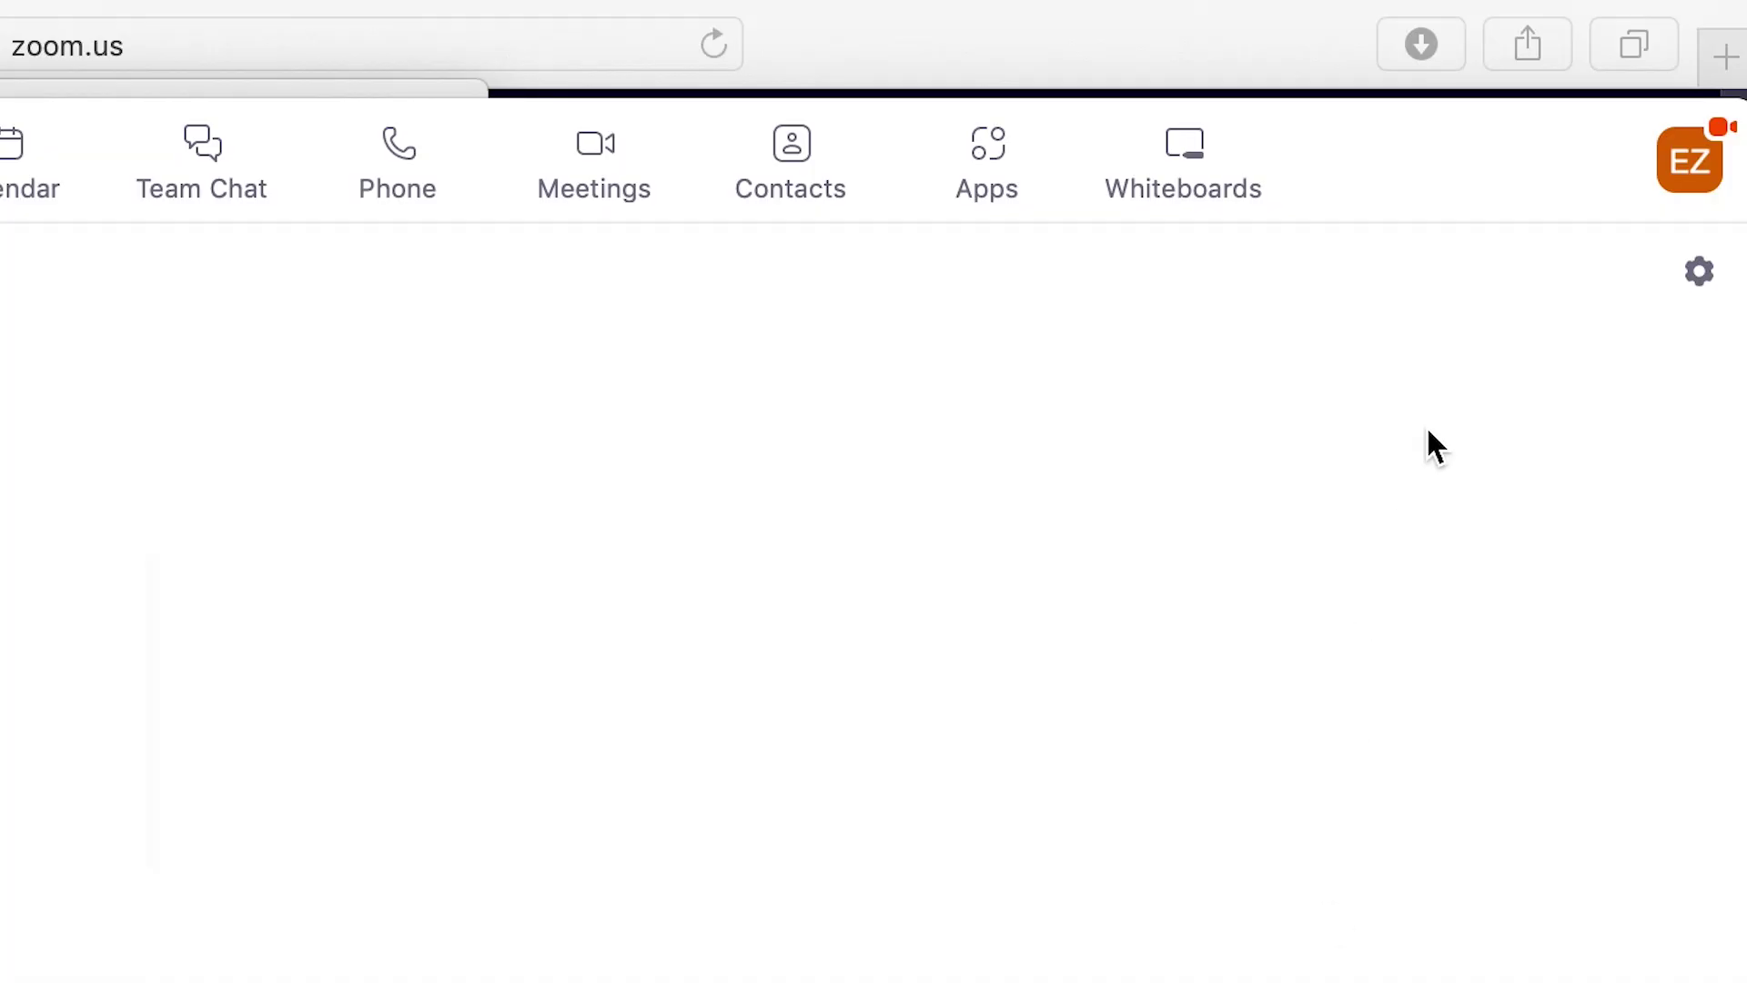
Preview the Dog Hoodie avatar in Background & Effects, then revert to None
{"action": "left_click", "coordinate": [1699, 271]}
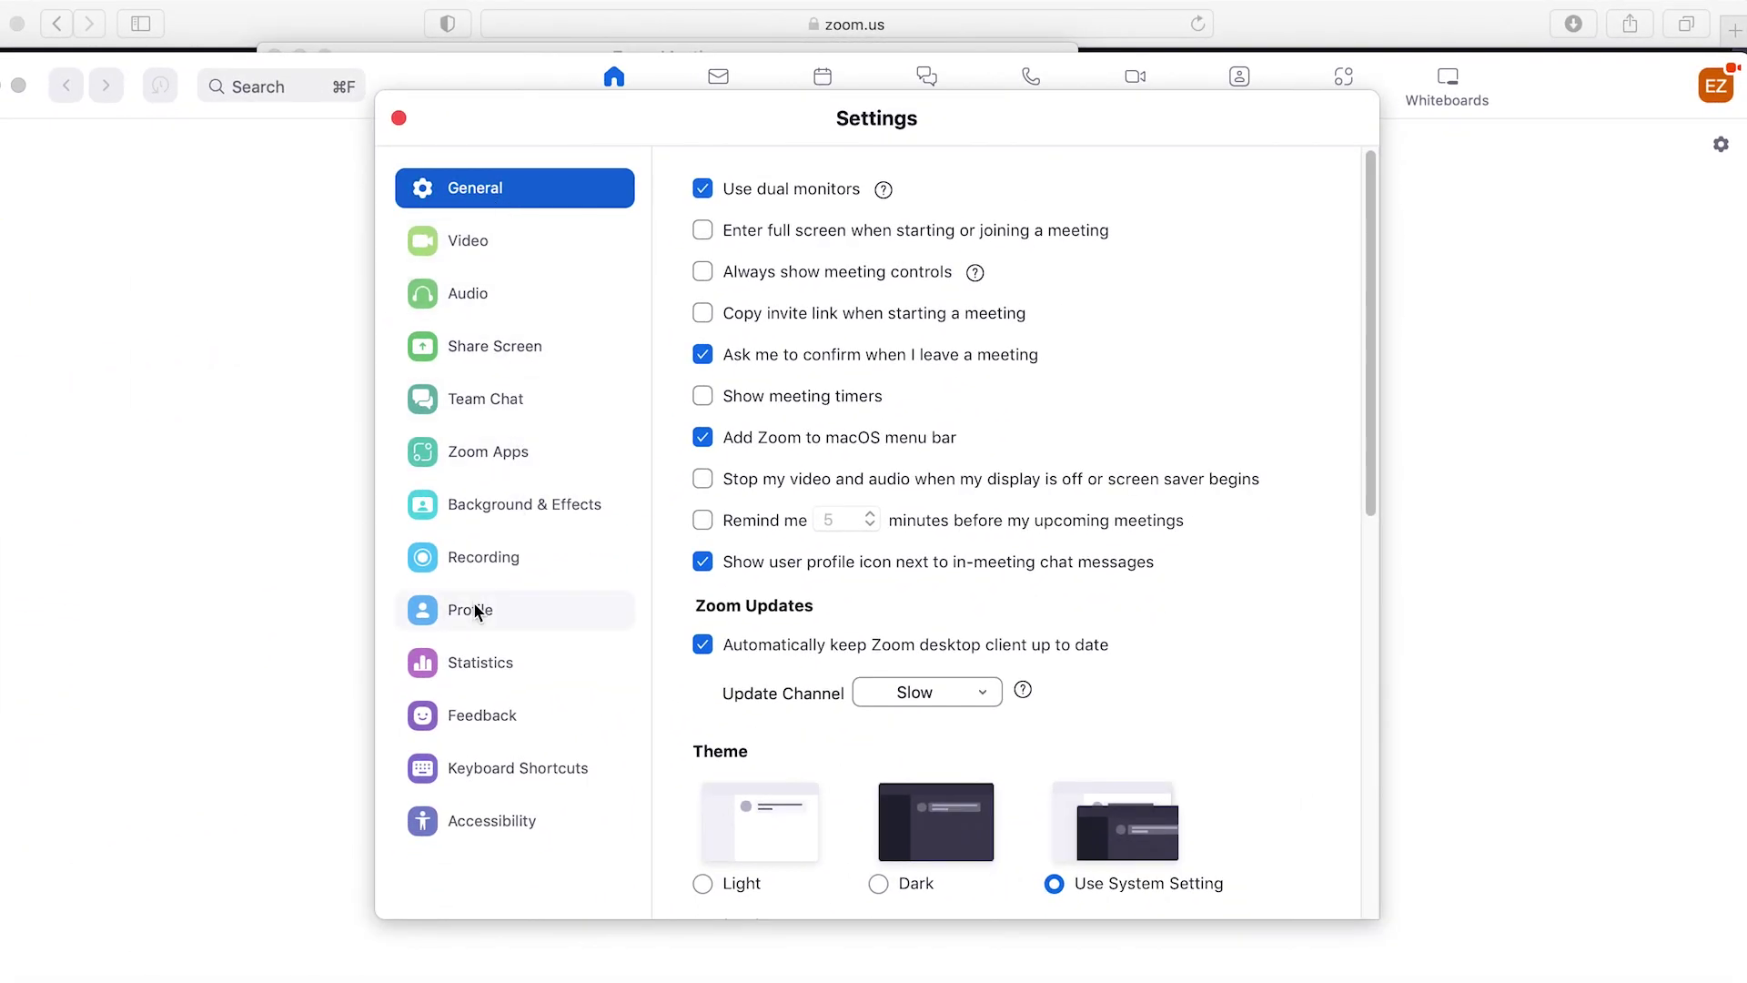
{"action": "left_click", "coordinate": [526, 506]}
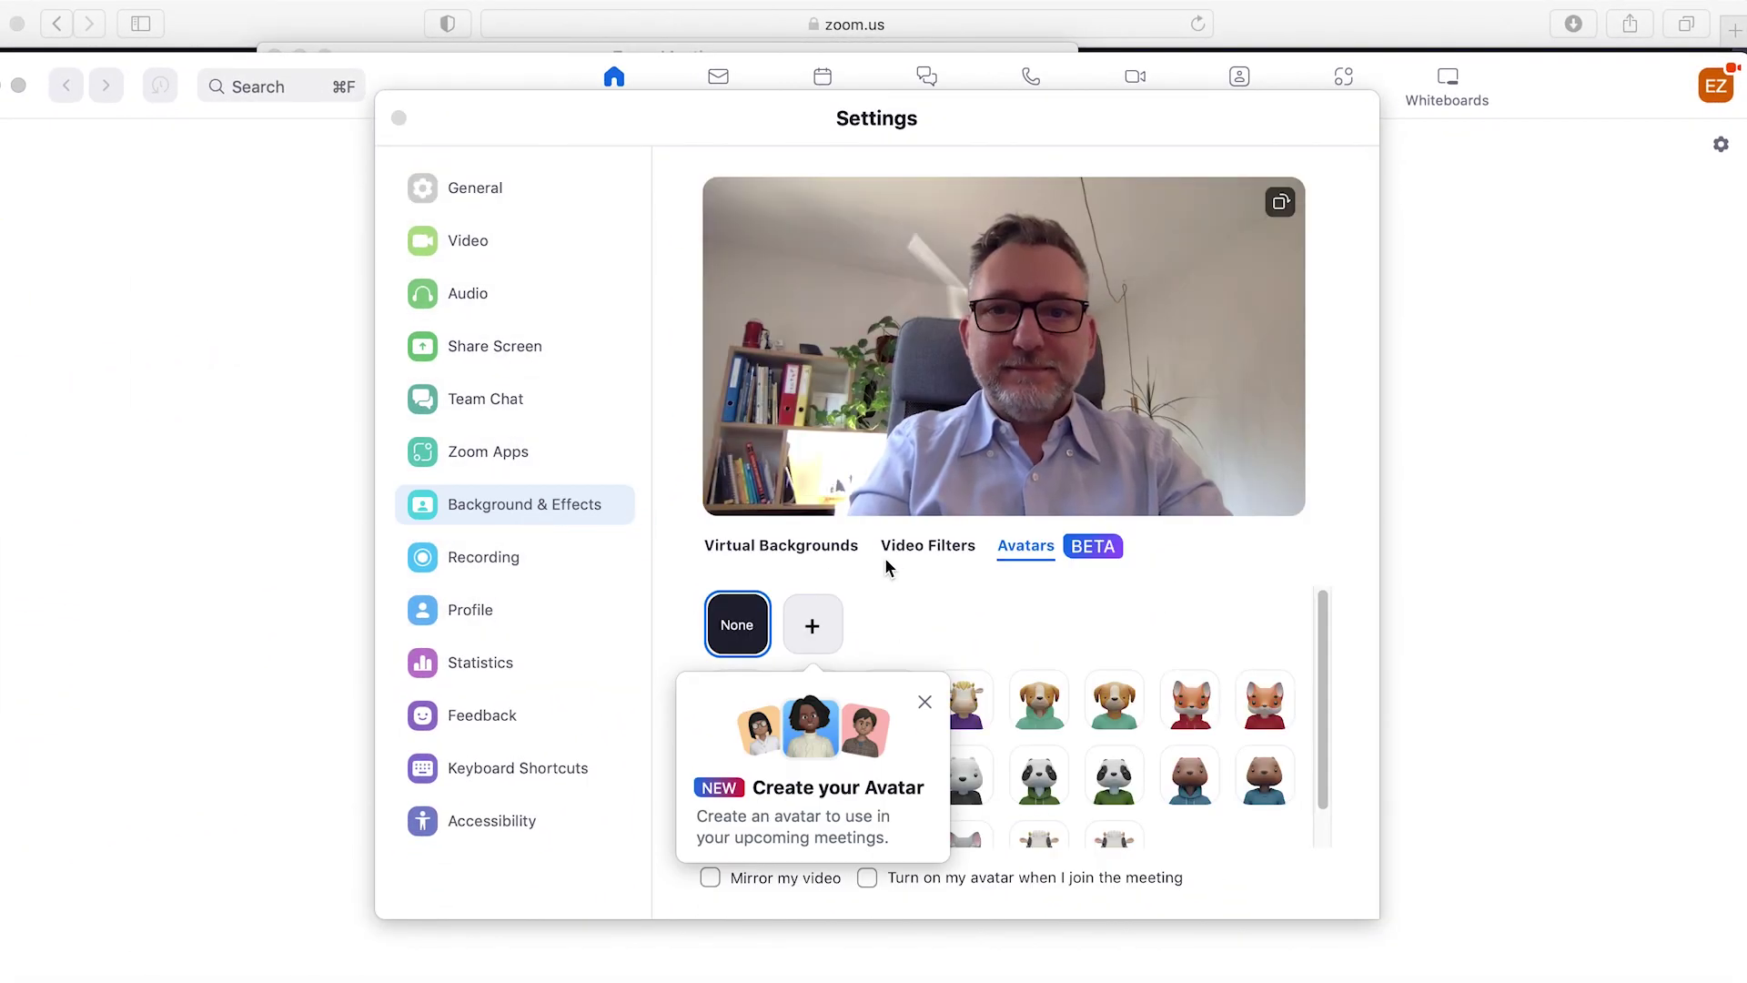
{"action": "scroll", "coordinate": [1060, 692], "scroll_direction": "down", "scroll_amount": 1}
{"action": "left_click", "coordinate": [1060, 675]}
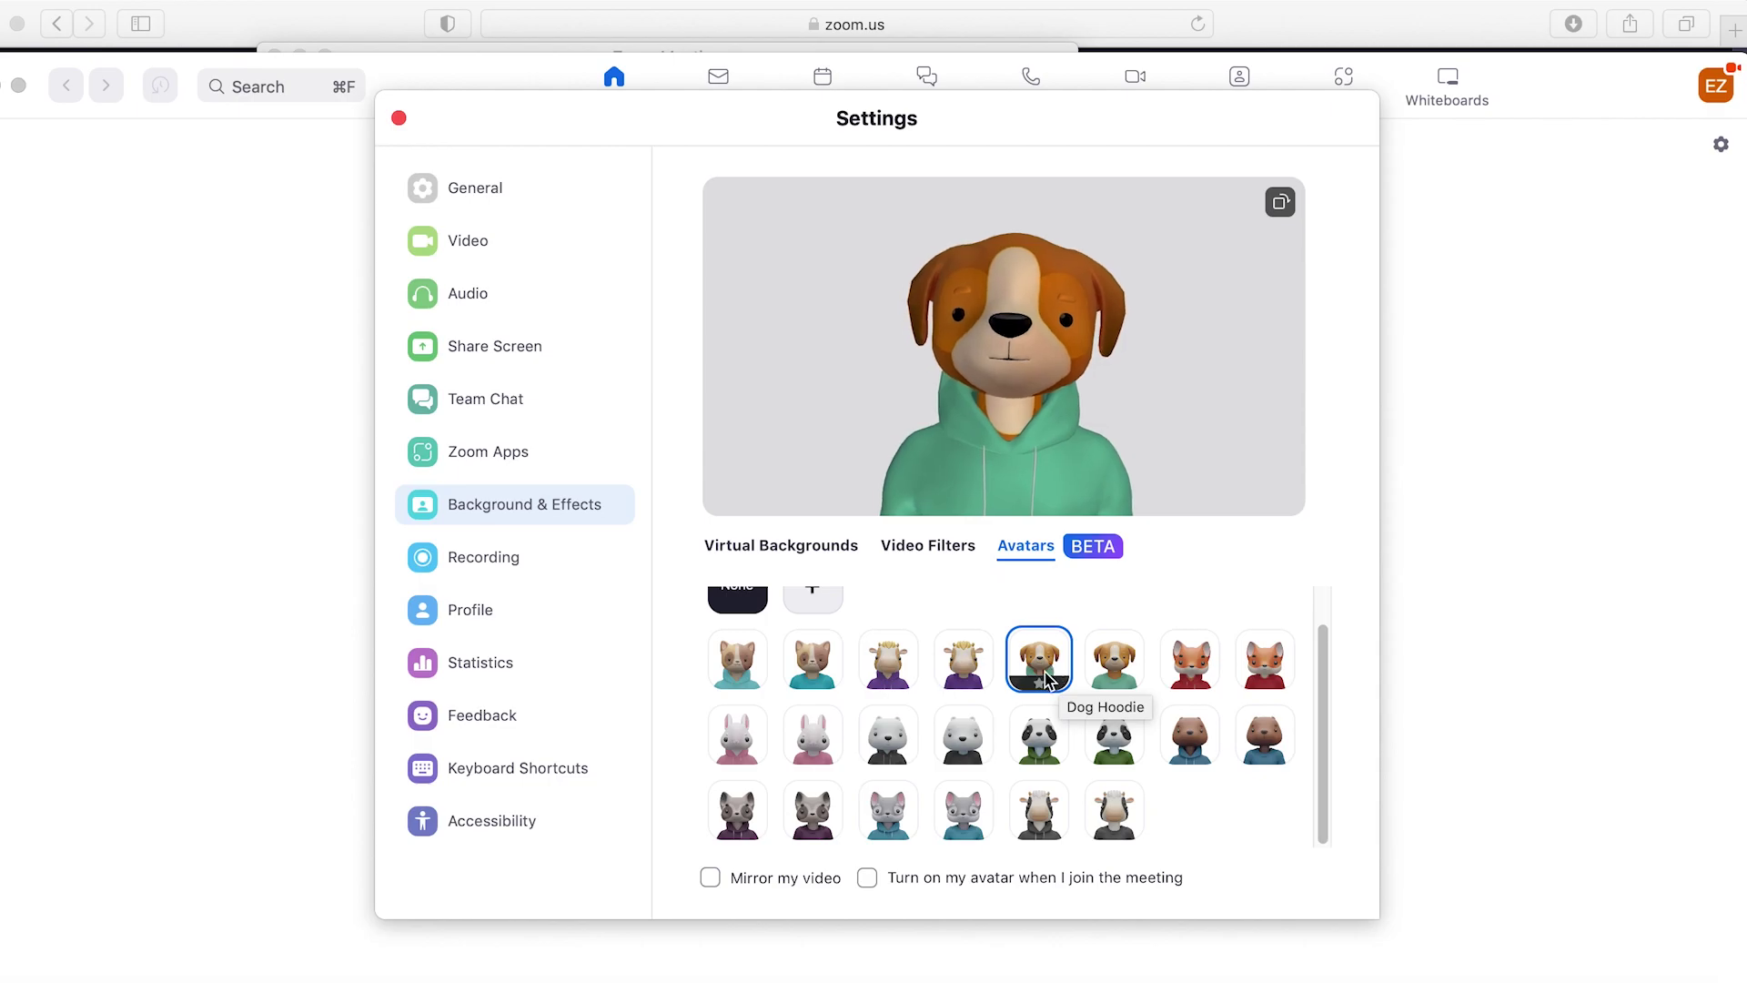
{"action": "scroll", "coordinate": [1046, 692], "scroll_direction": "up", "scroll_amount": 2}
{"action": "left_click", "coordinate": [737, 624]}
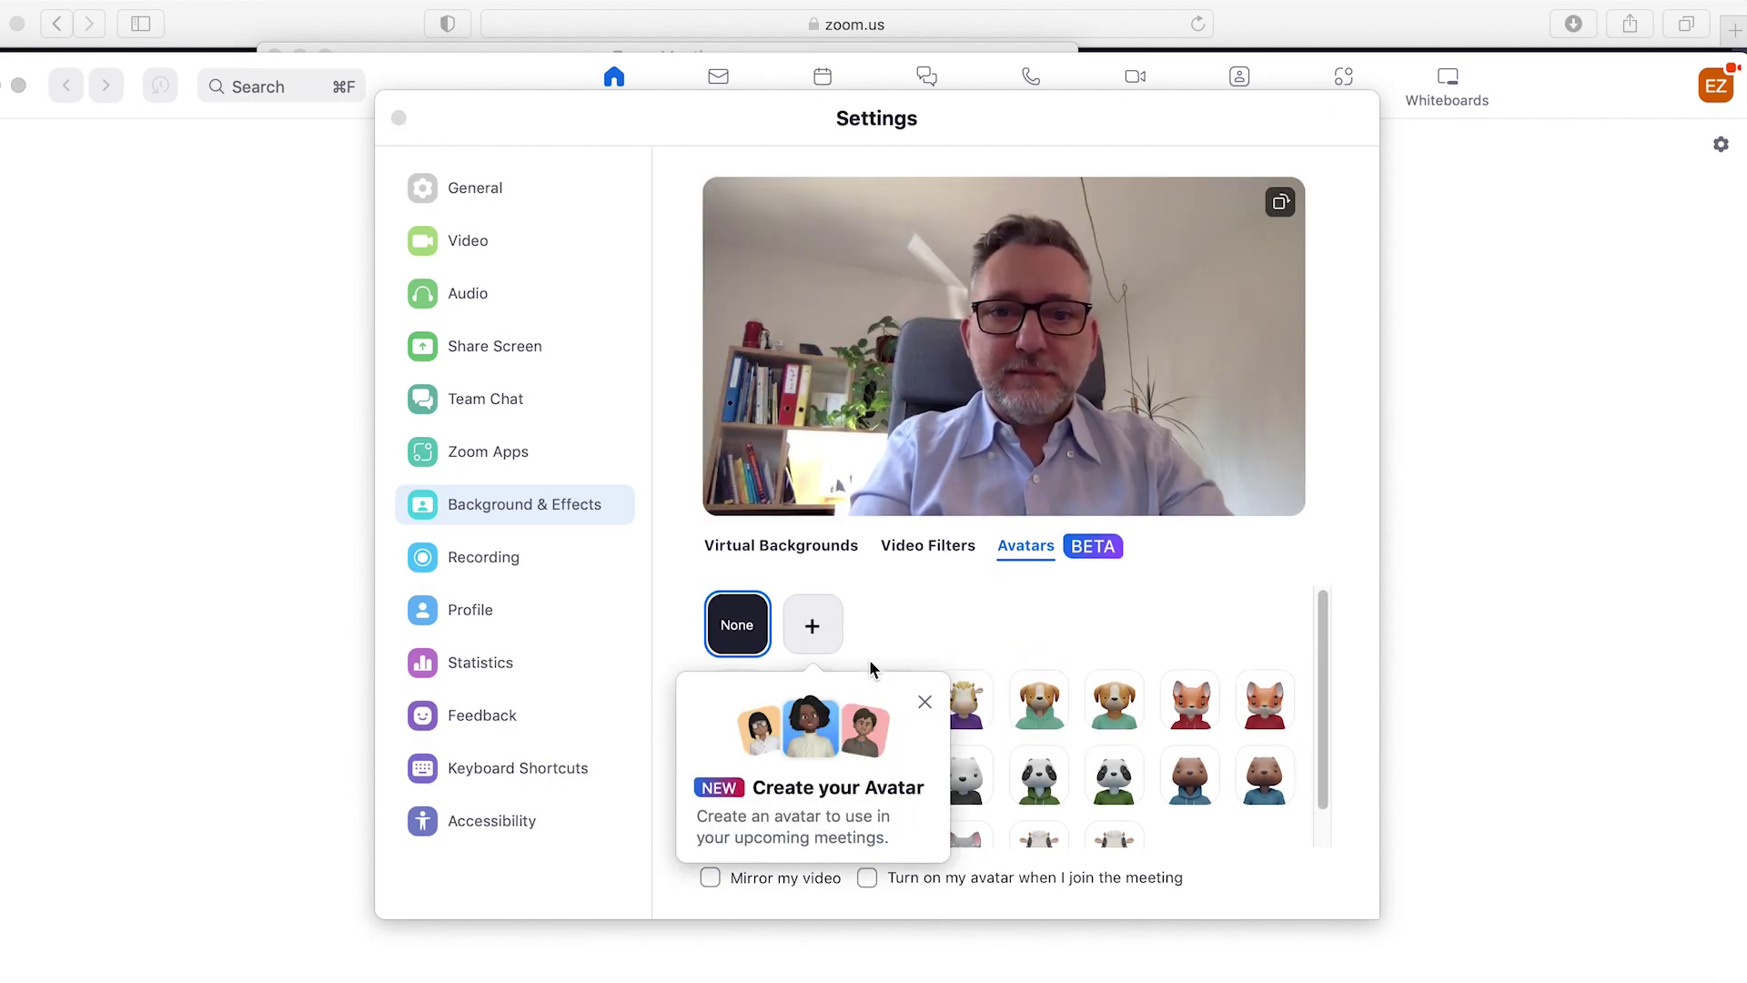
Start a custom avatar with the second face shape, a new hairstyle and grey hair
{"action": "left_click", "coordinate": [813, 628]}
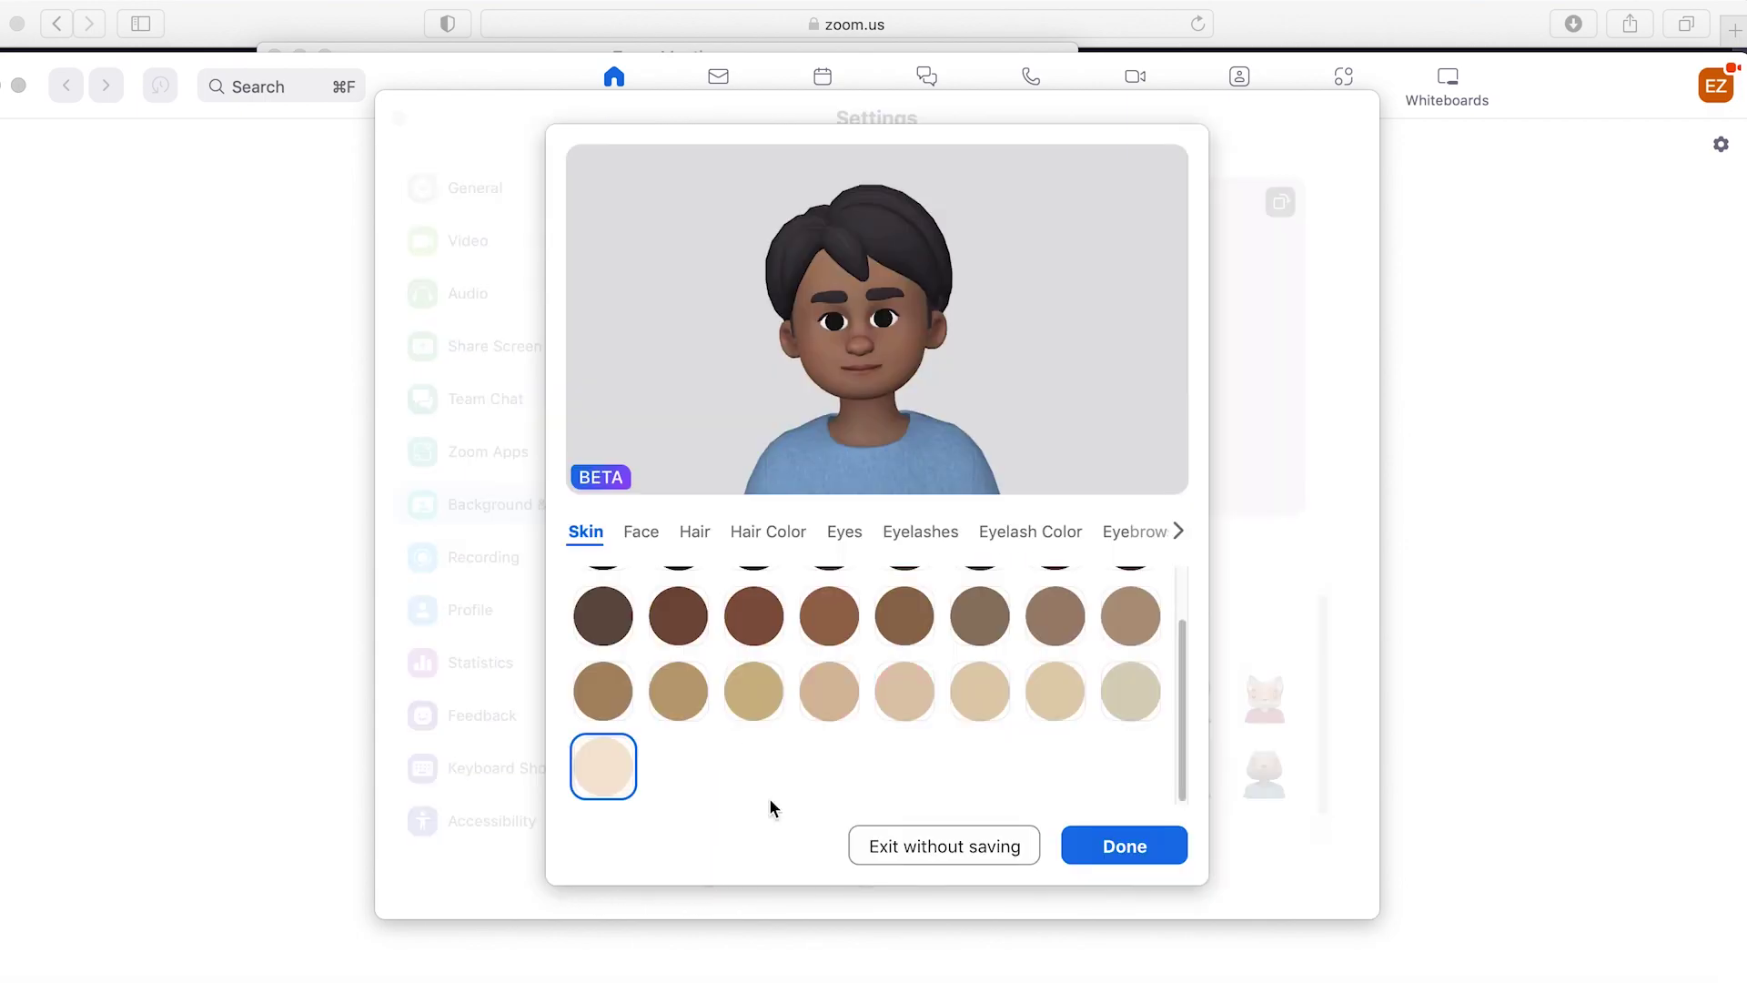
{"action": "left_click", "coordinate": [640, 531]}
{"action": "left_click", "coordinate": [679, 616]}
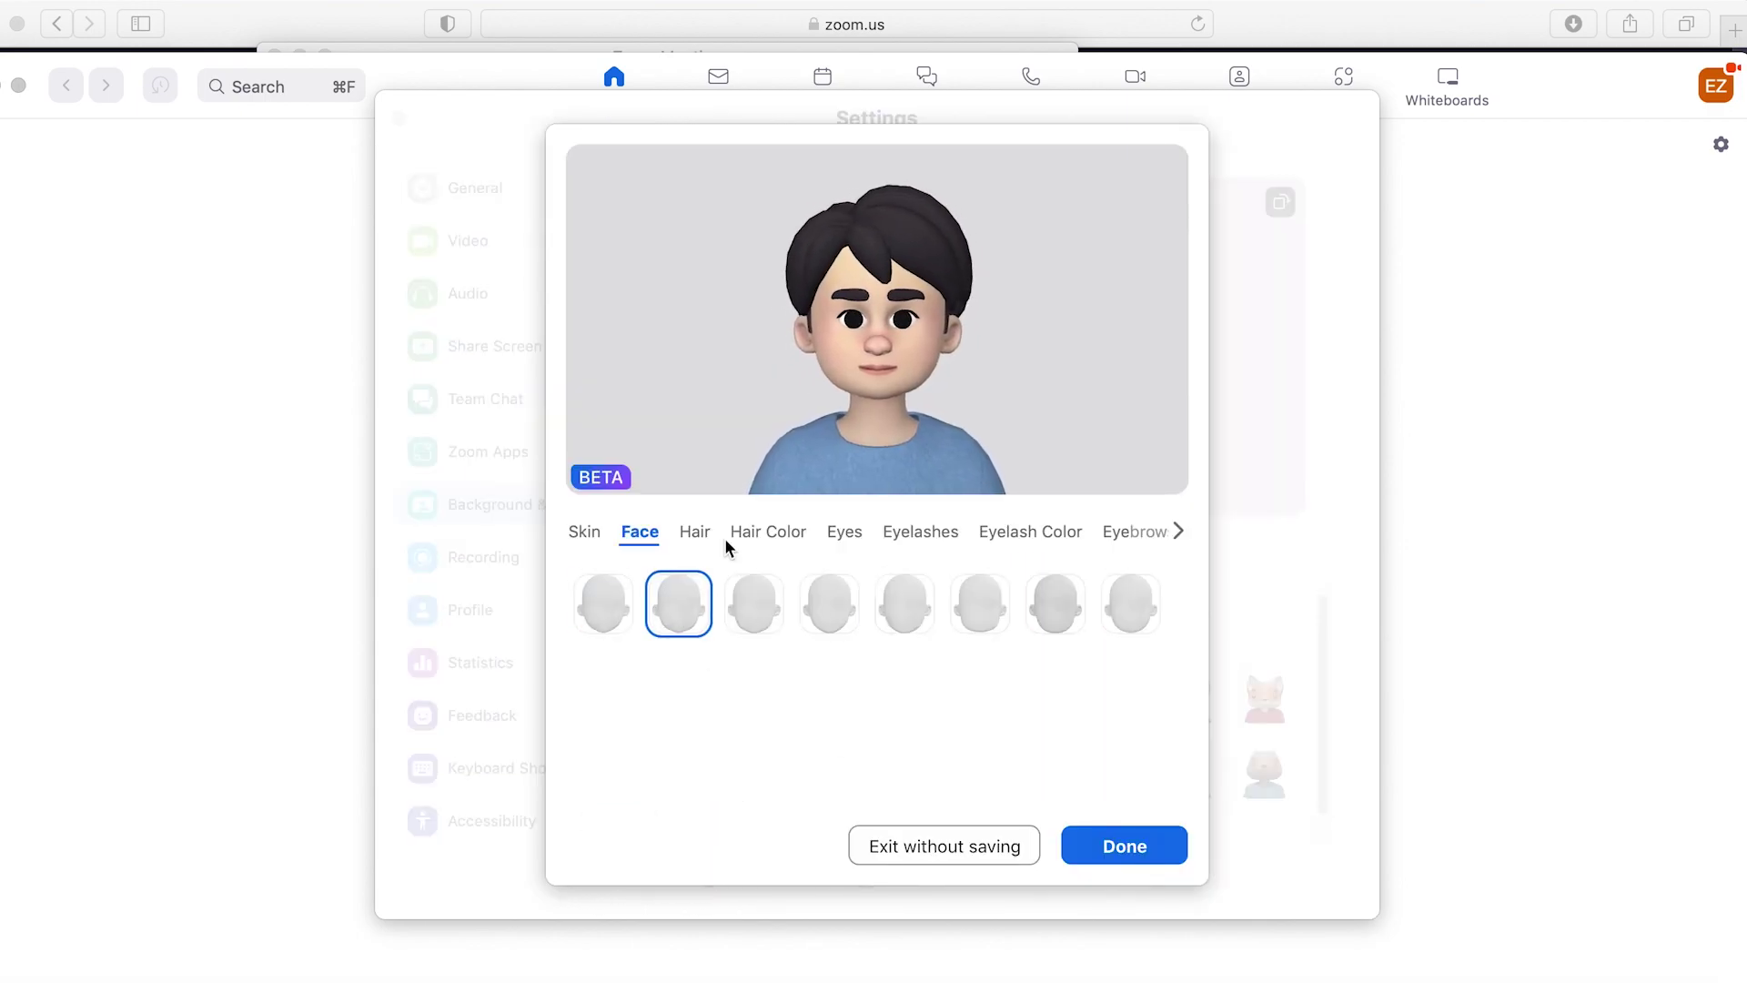
{"action": "left_click", "coordinate": [695, 532]}
{"action": "left_click", "coordinate": [753, 767]}
{"action": "left_click", "coordinate": [769, 531]}
{"action": "left_click", "coordinate": [755, 680]}
Browse the eye, eyelash and nose options, then give the avatar a beard and blue shirt
{"action": "left_click", "coordinate": [846, 531]}
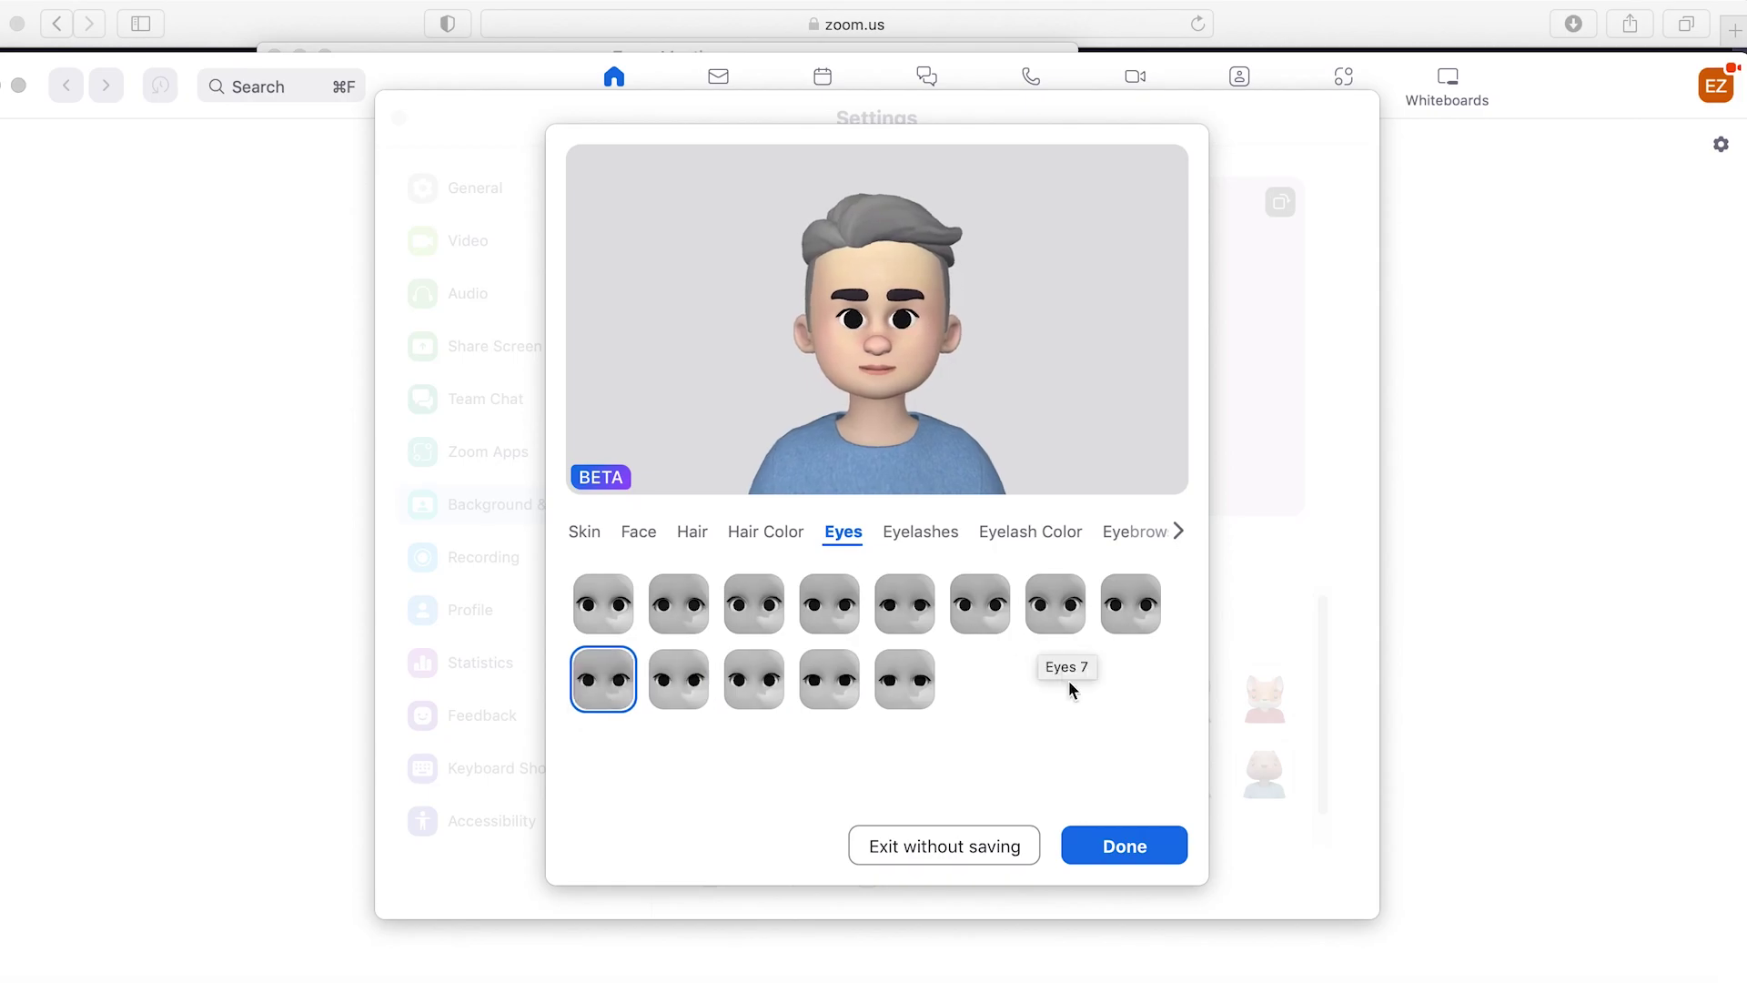
{"action": "left_click", "coordinate": [921, 531]}
{"action": "left_click", "coordinate": [772, 601]}
{"action": "left_click", "coordinate": [1179, 531]}
{"action": "left_click", "coordinate": [870, 532]}
{"action": "left_click", "coordinate": [1103, 531]}
{"action": "left_click", "coordinate": [910, 681]}
Put glasses on the avatar, recheck the eye options, and save the custom avatar
{"action": "left_click", "coordinate": [1151, 531]}
{"action": "left_click", "coordinate": [1044, 537]}
{"action": "left_click", "coordinate": [1148, 531]}
{"action": "left_click", "coordinate": [829, 757]}
{"action": "left_click", "coordinate": [576, 531]}
{"action": "left_click", "coordinate": [576, 531]}
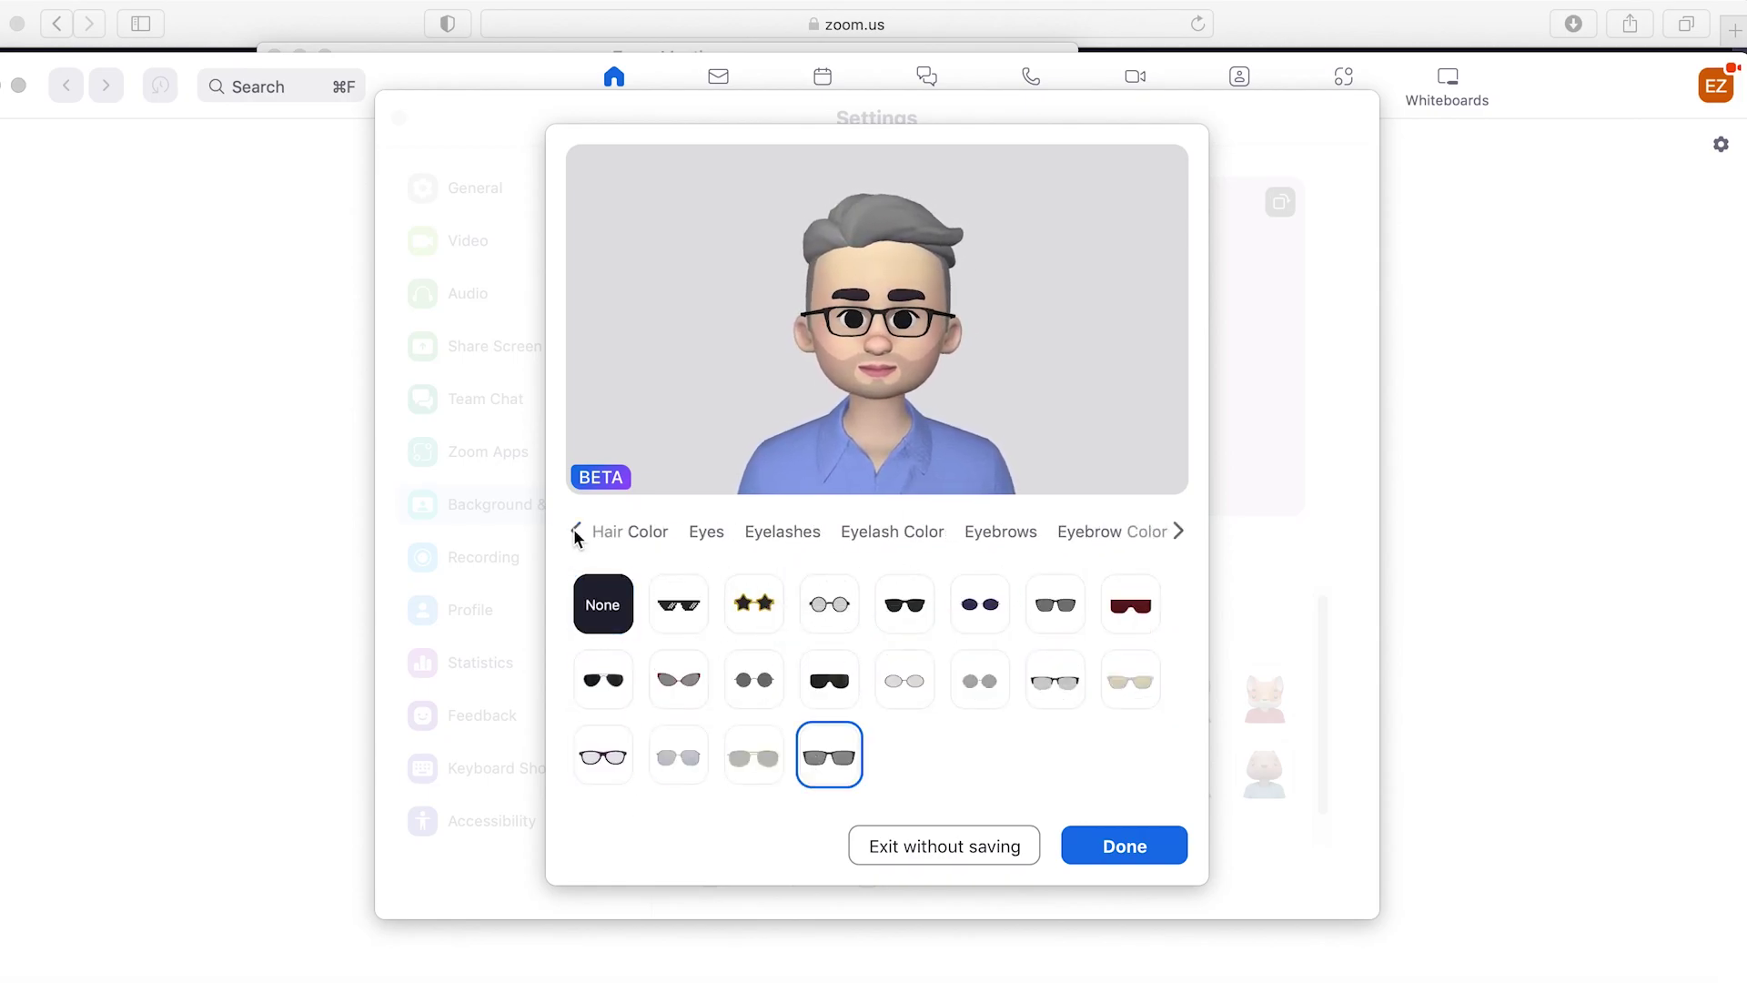
{"action": "left_click", "coordinate": [709, 534]}
{"action": "left_click", "coordinate": [1138, 855]}
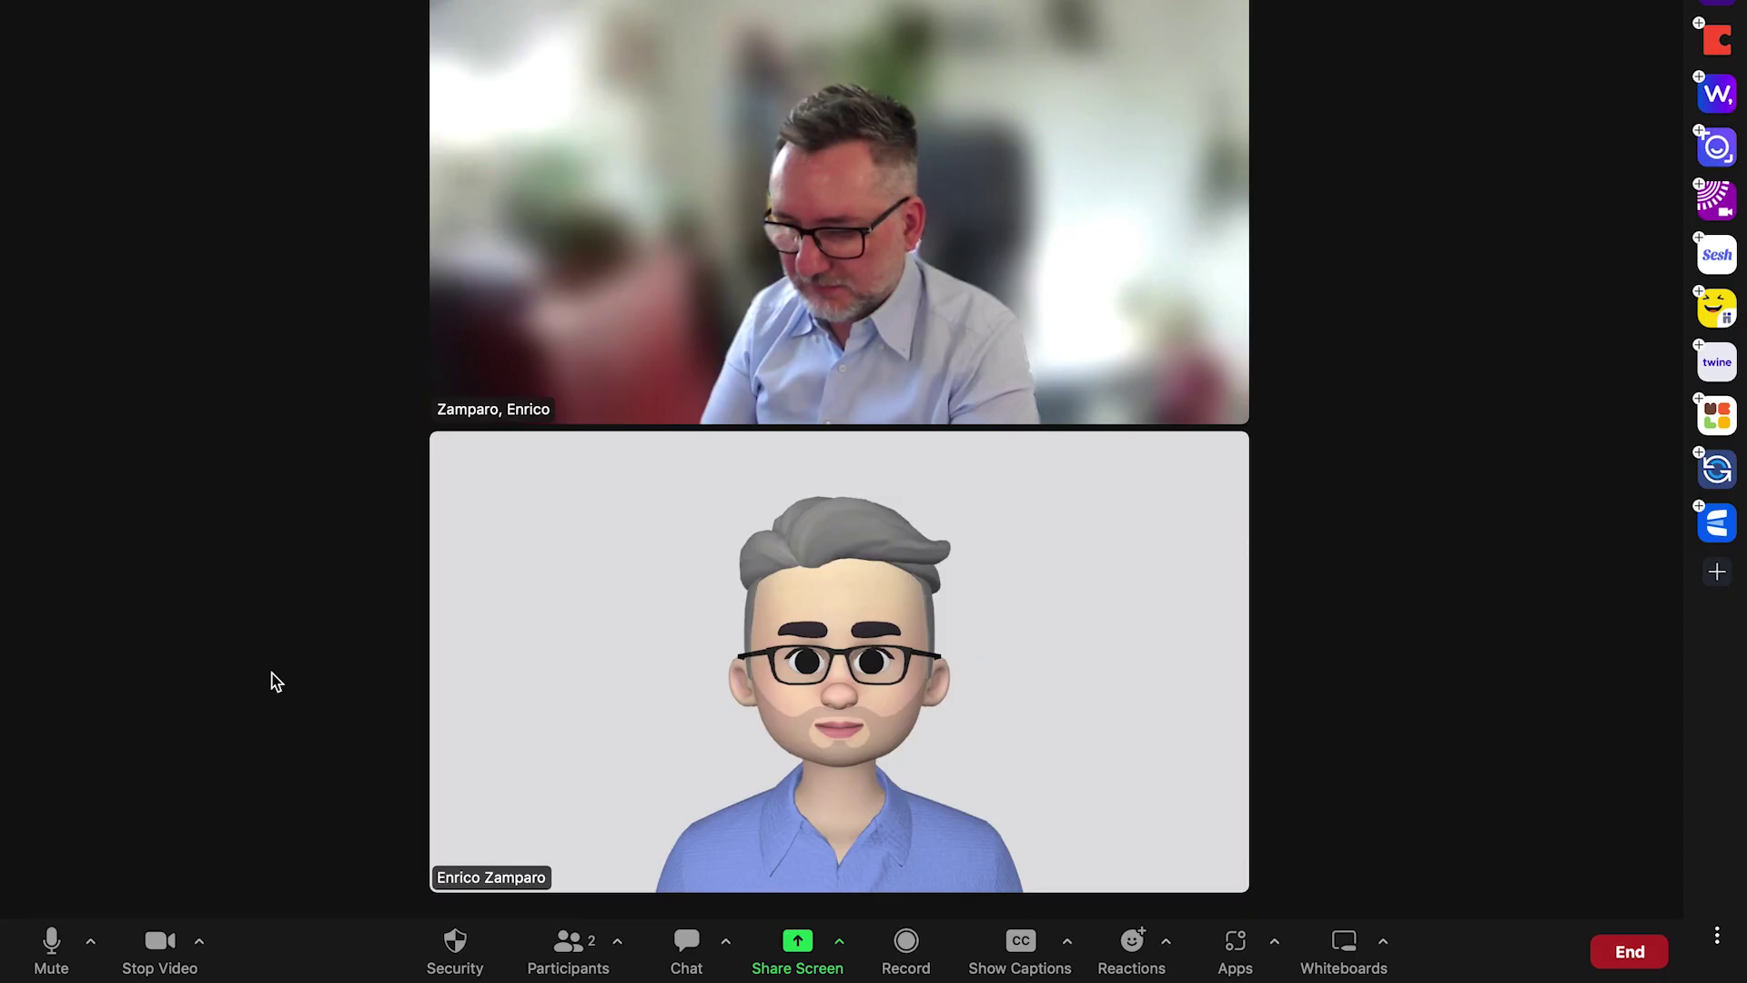
Stop your video so the custom avatar shows, checking the camera options before and after
{"action": "left_click", "coordinate": [201, 945]}
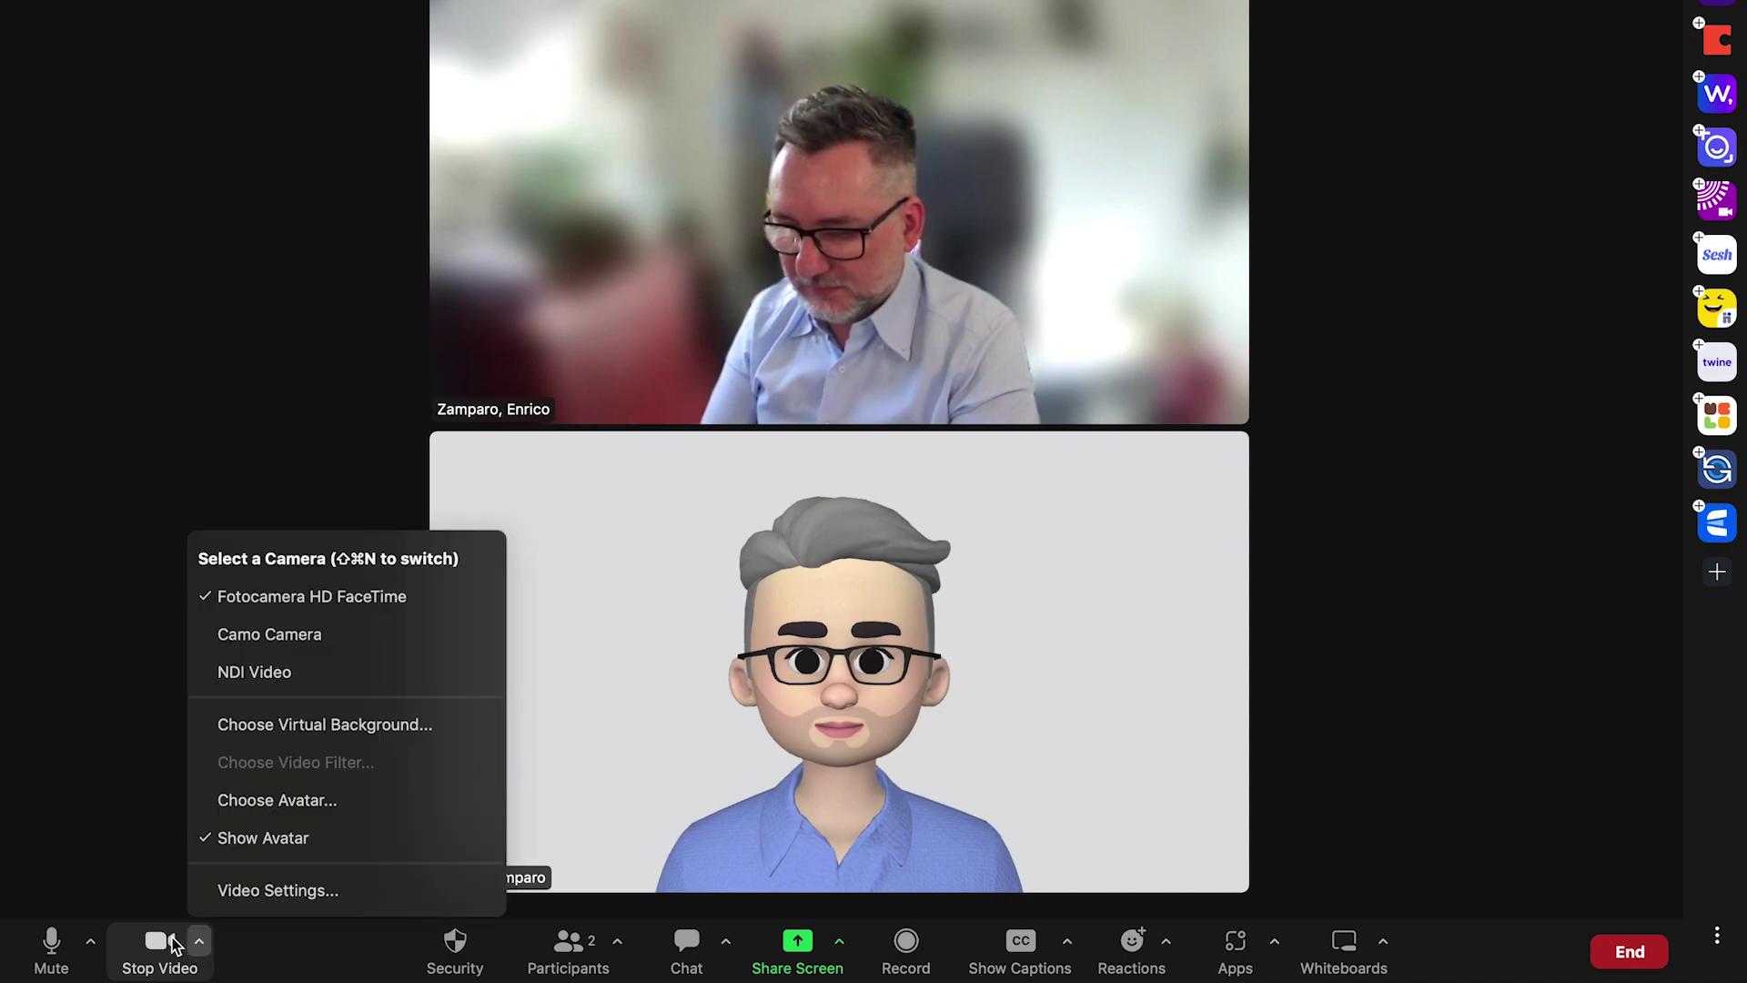
{"action": "left_click", "coordinate": [170, 944]}
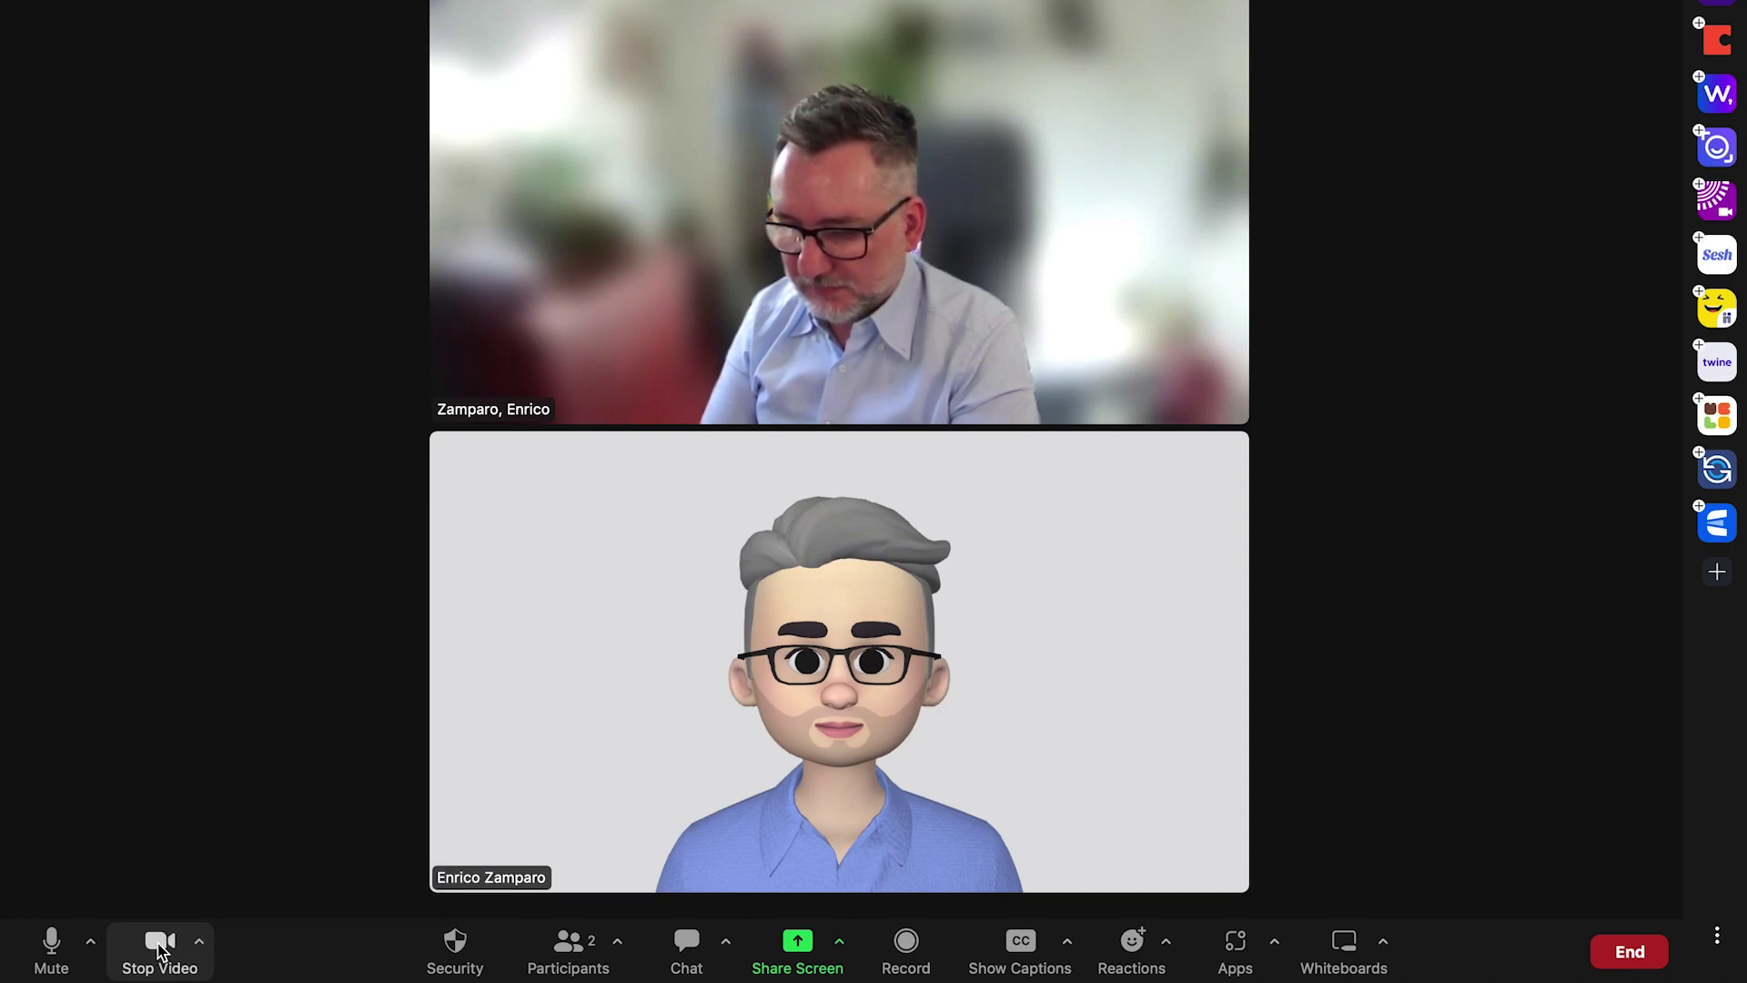
{"action": "left_click", "coordinate": [169, 947]}
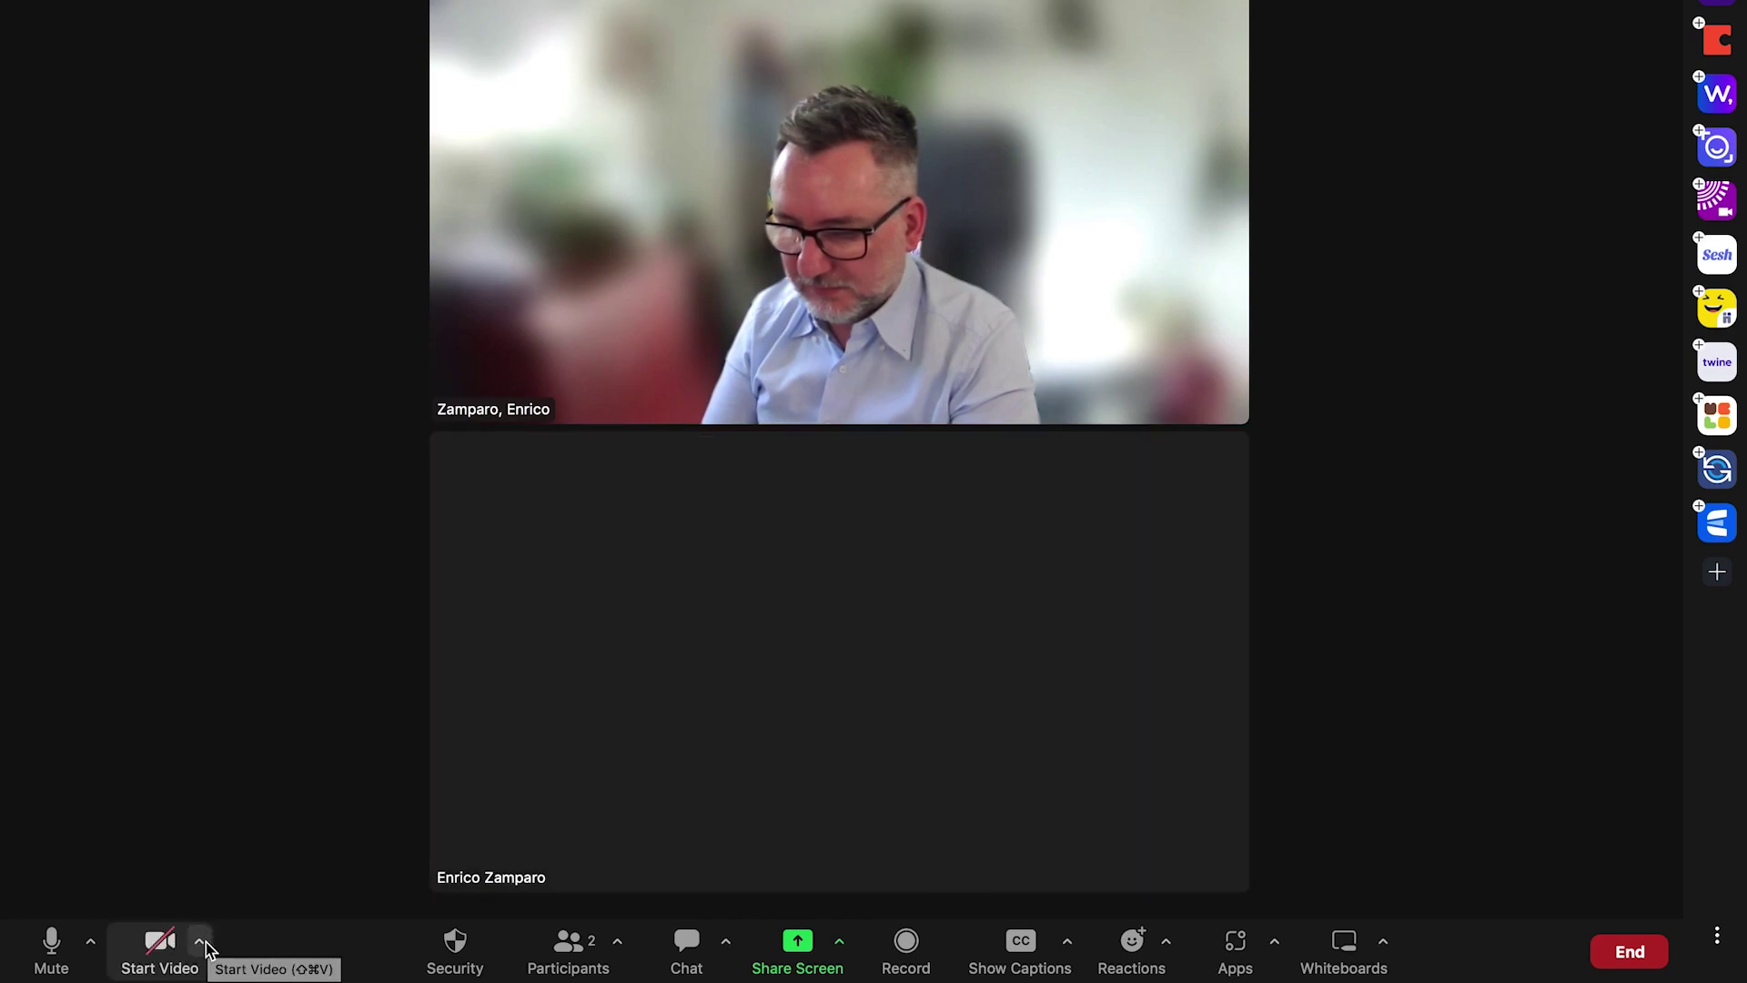
{"action": "left_click", "coordinate": [201, 946]}
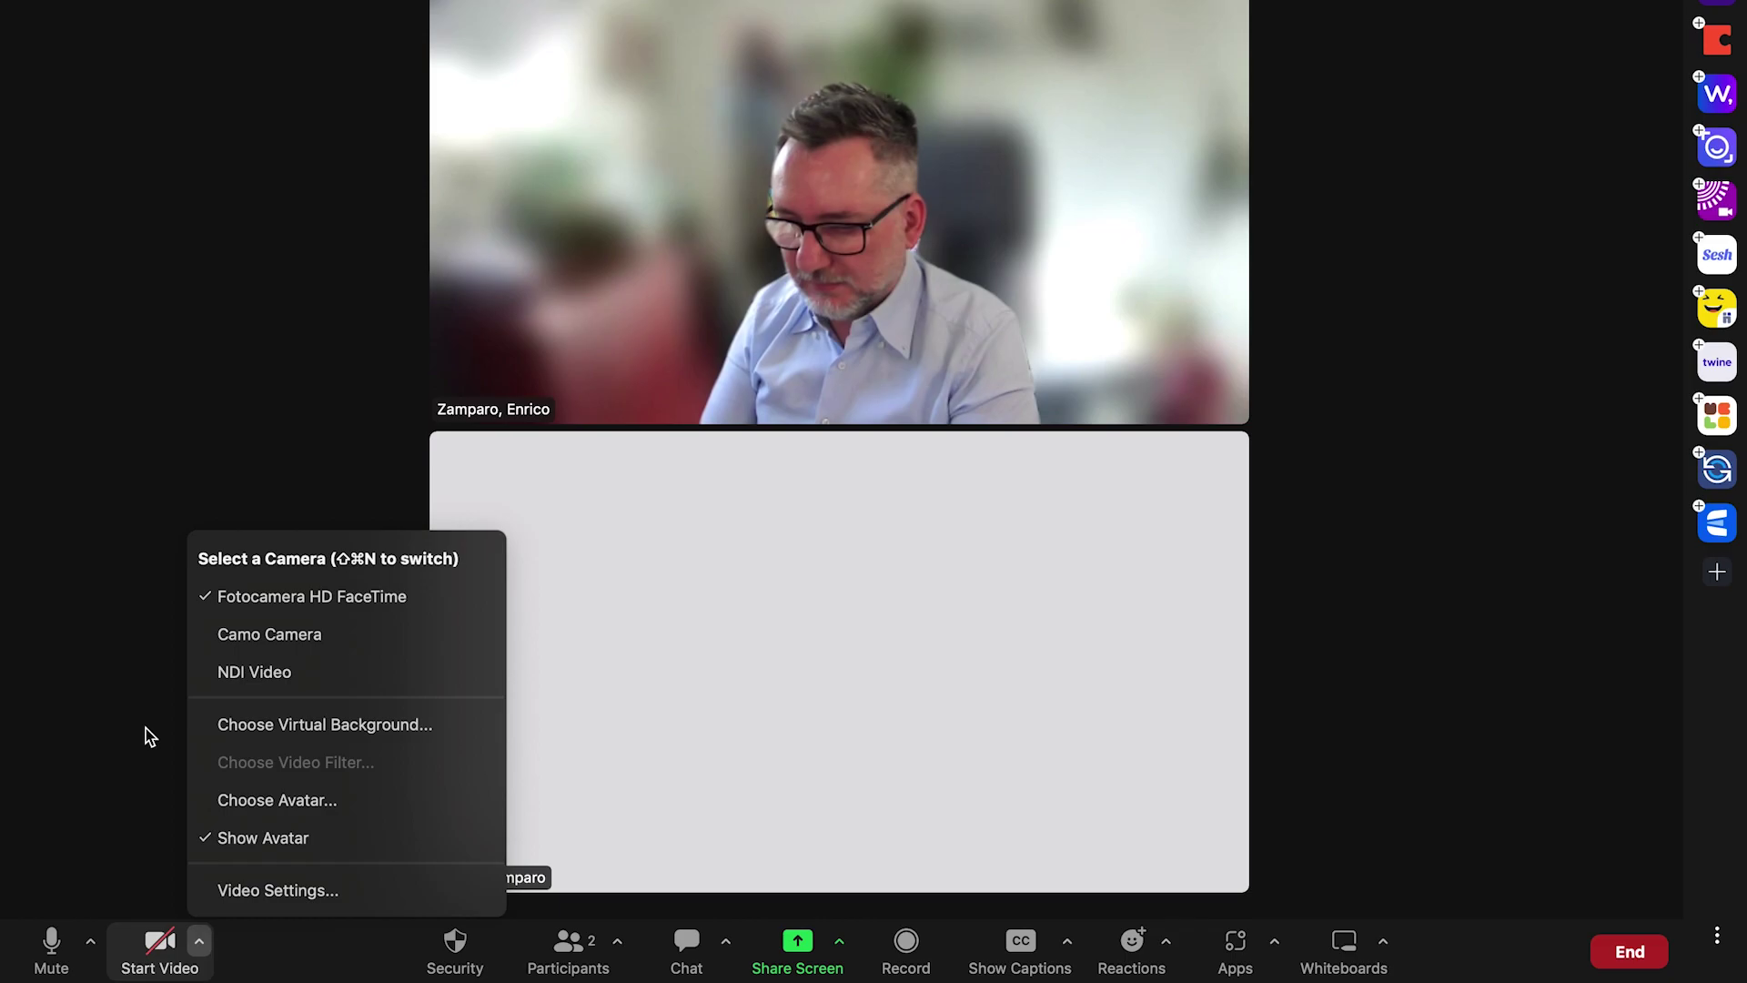
{"action": "left_click", "coordinate": [146, 728]}
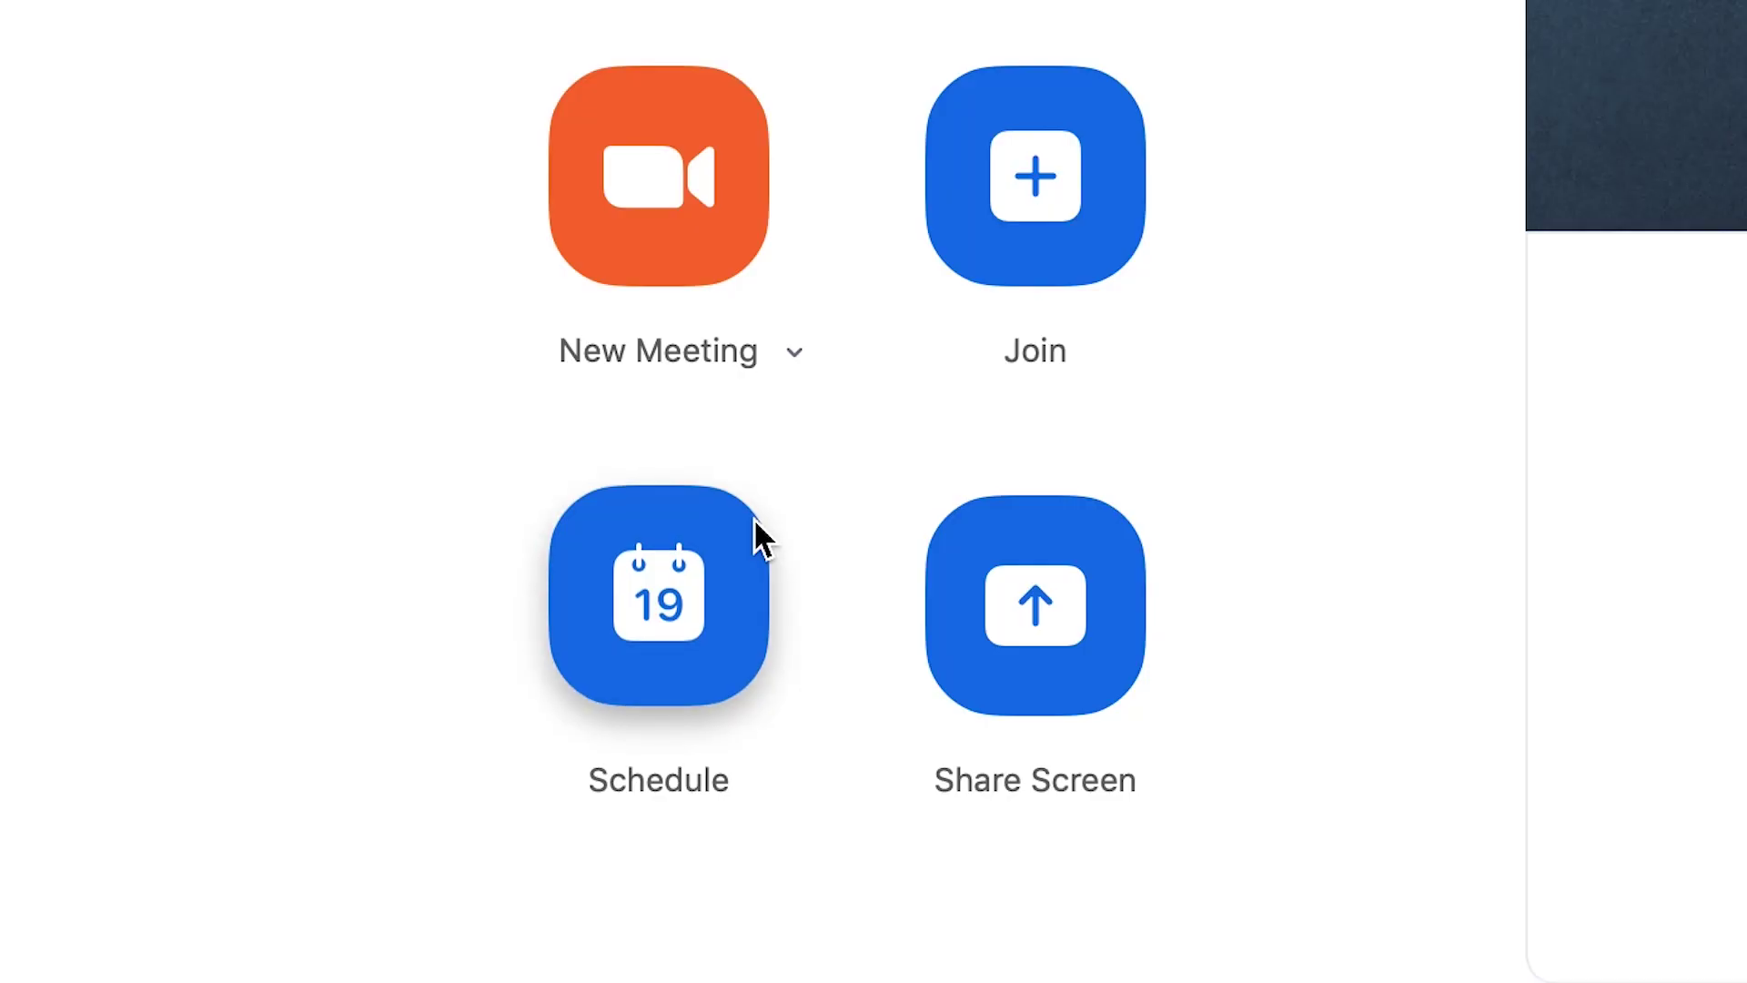
Schedule a new meeting from the home screen and run it with the countdown timer showing
{"action": "left_click", "coordinate": [655, 626]}
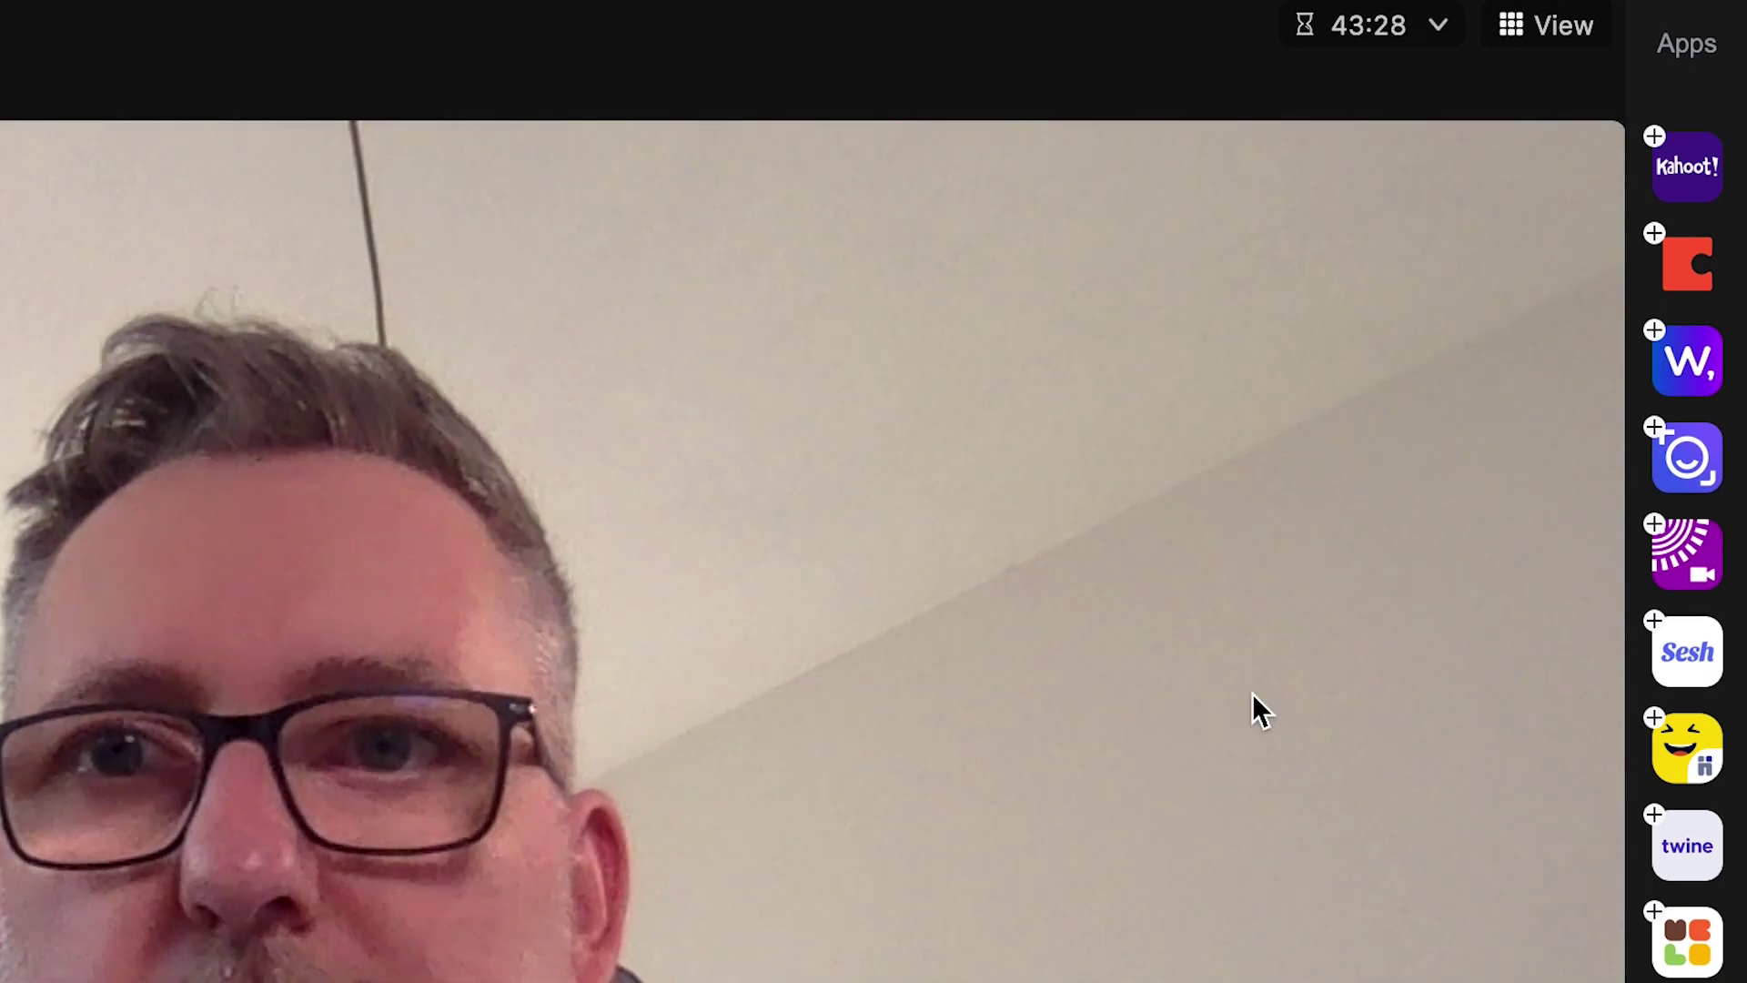
Switch the meeting timer to display Time Remaining
{"action": "left_click", "coordinate": [1438, 30]}
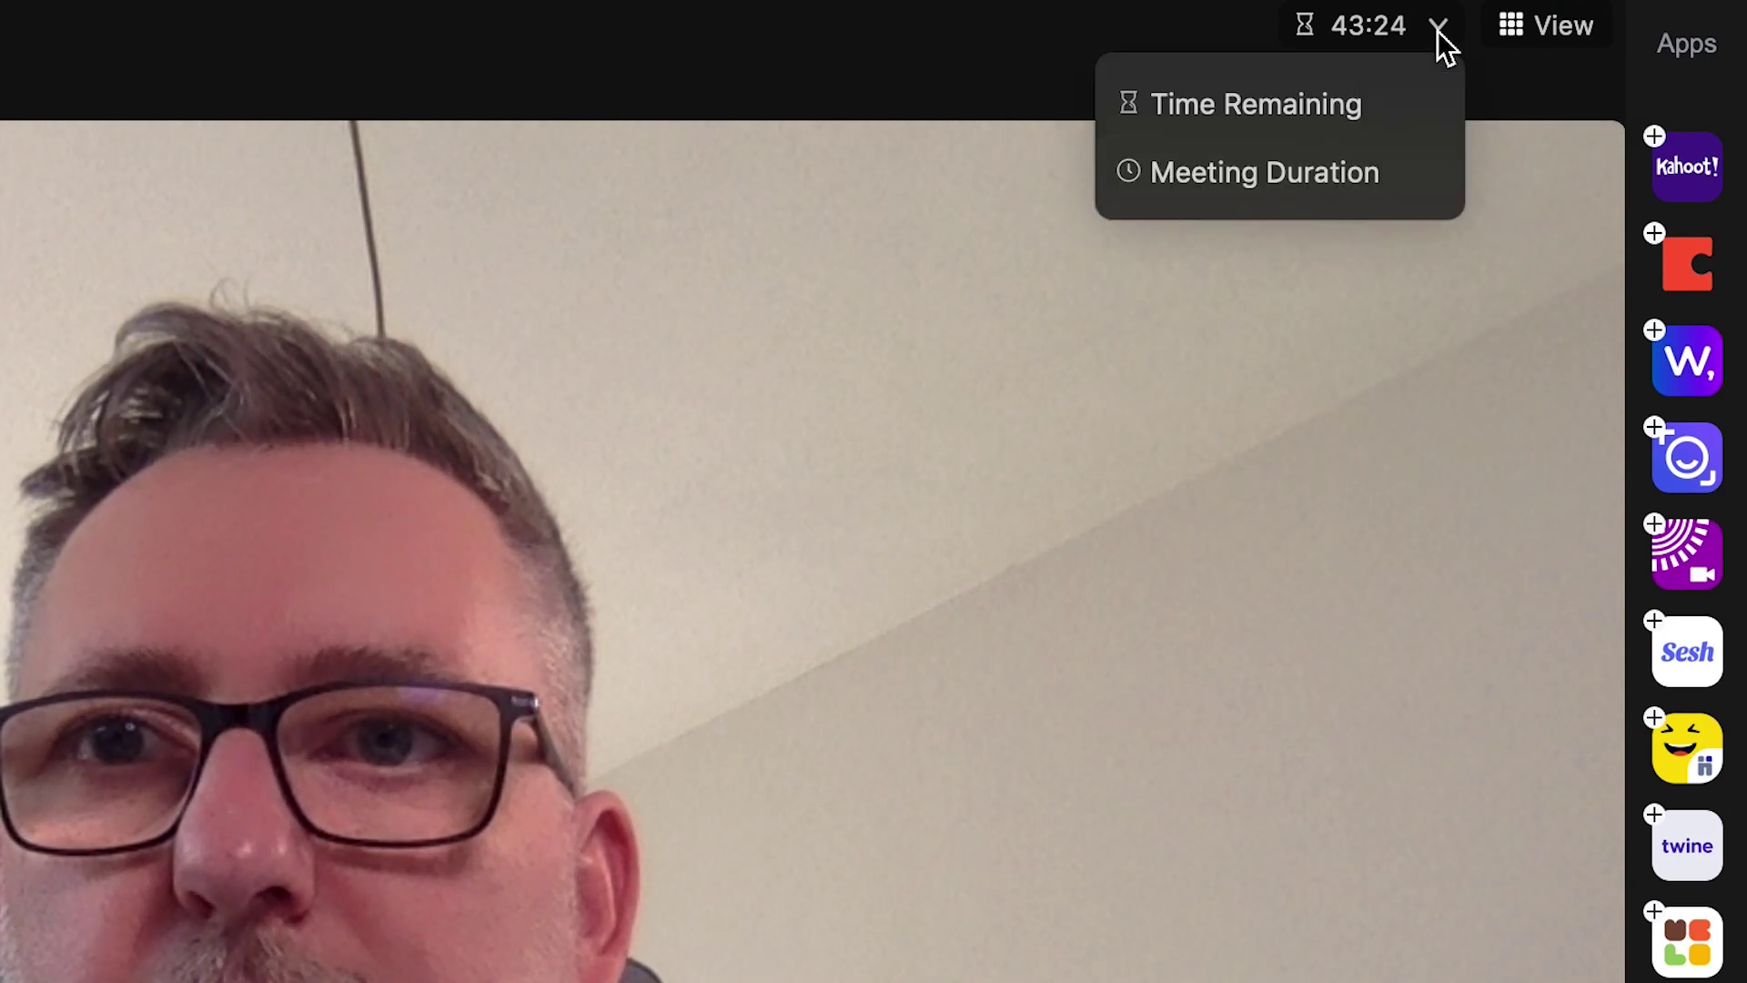
{"action": "left_click", "coordinate": [1358, 102]}
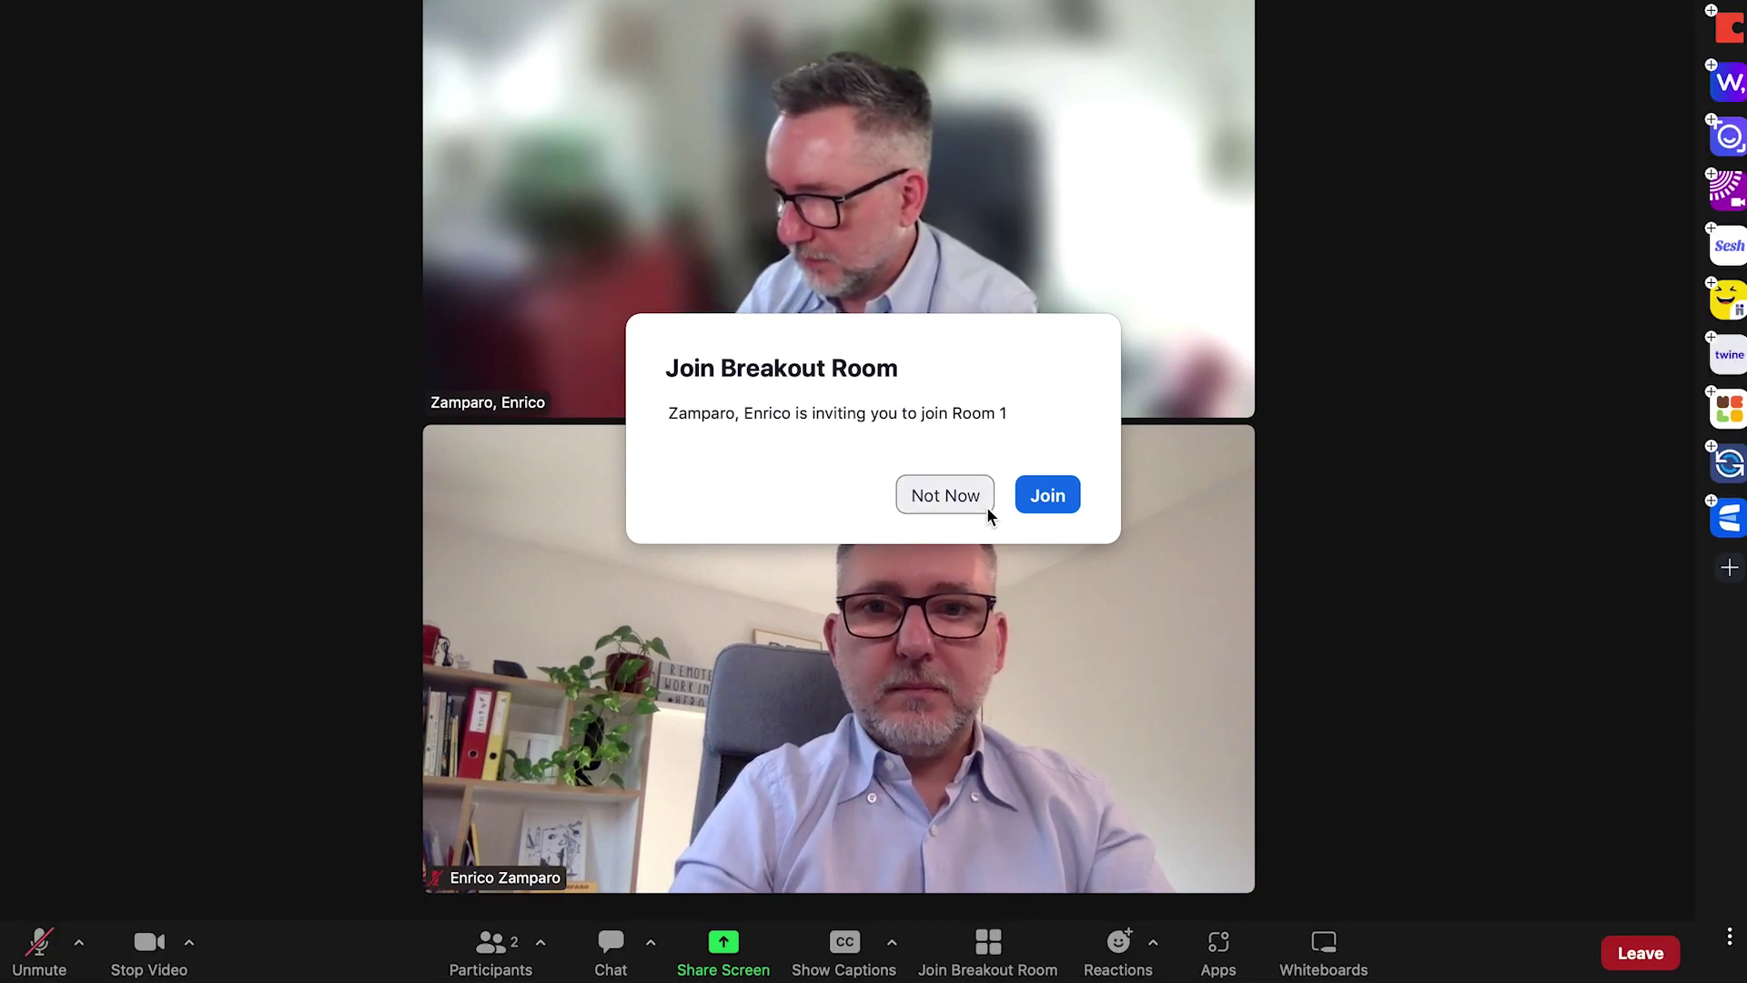
Join breakout Room 1 as the participant, acknowledge the activity status notices, and check Room 1's status
{"action": "left_click", "coordinate": [1048, 502]}
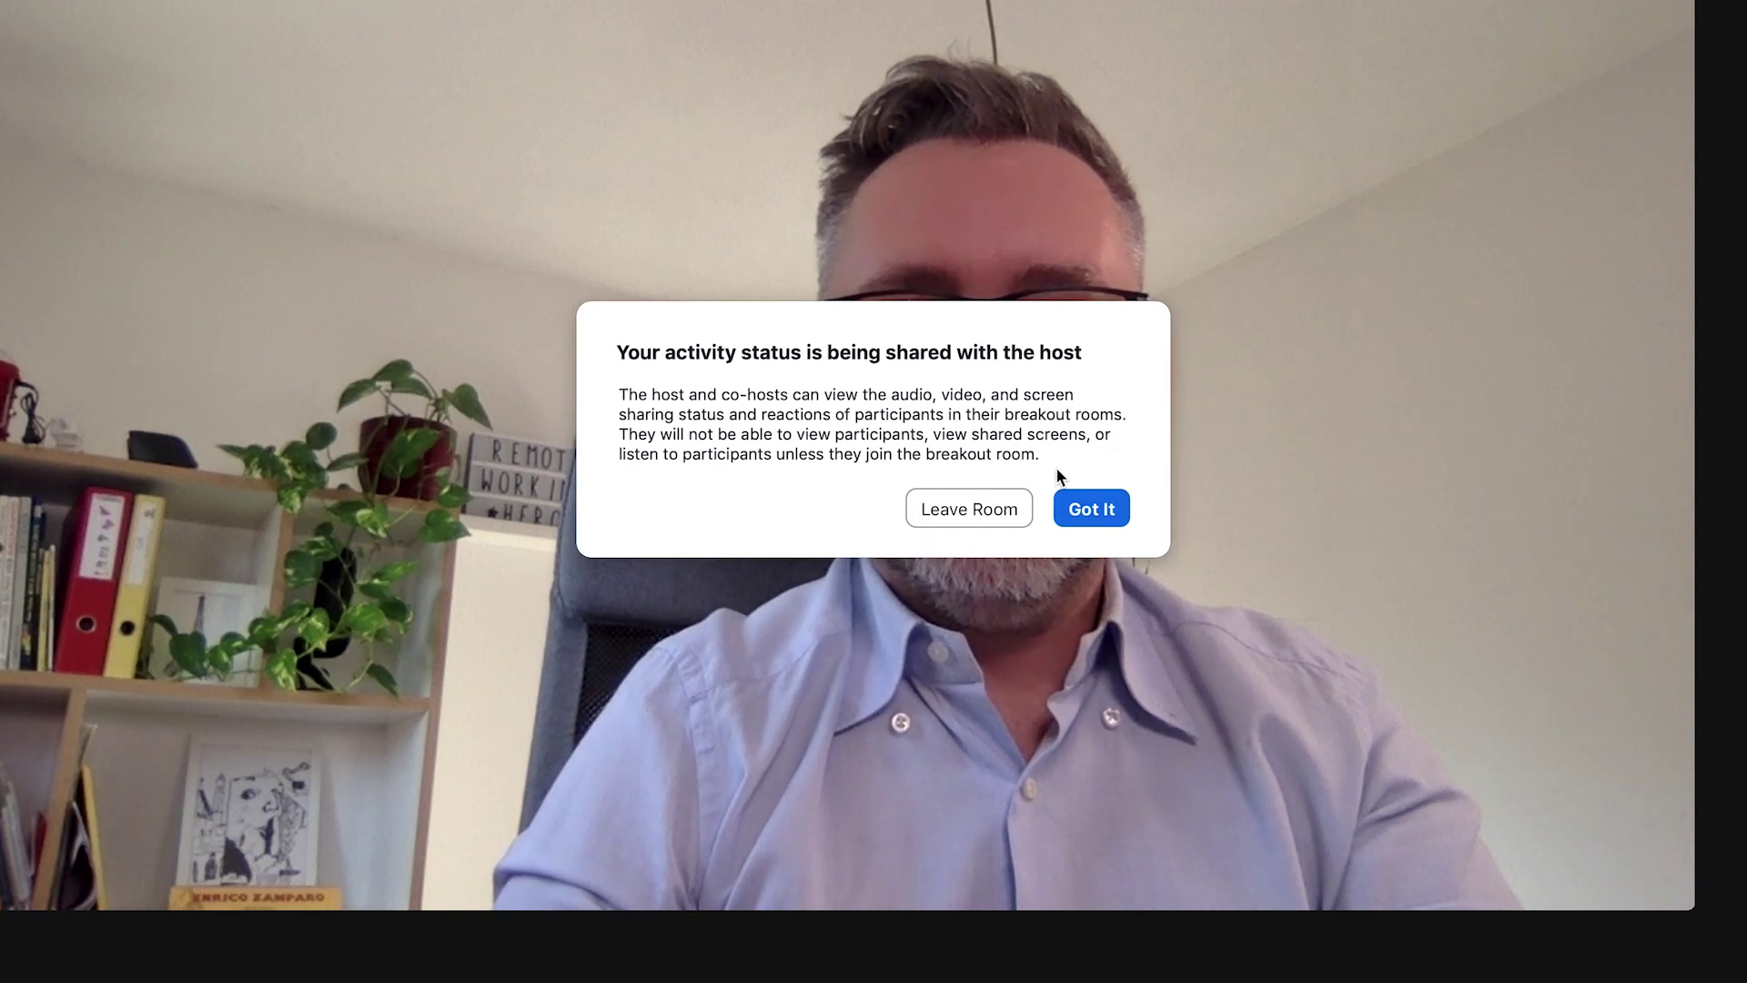
{"action": "left_click", "coordinate": [1093, 509]}
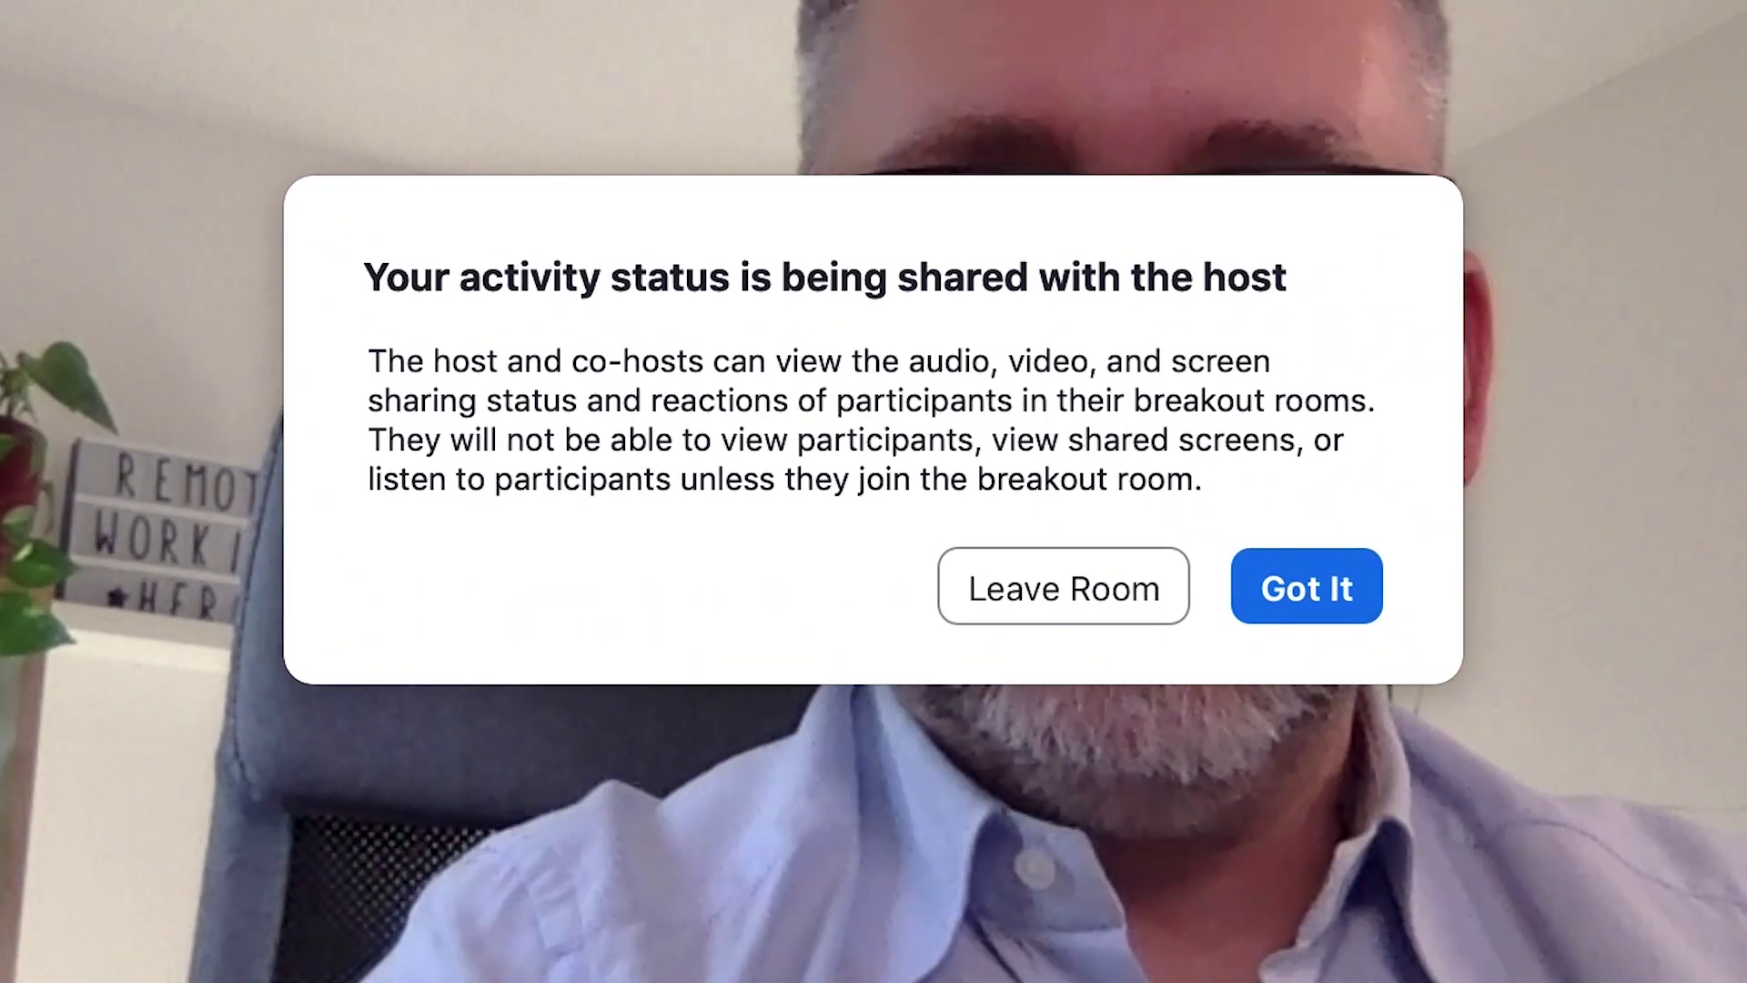
{"action": "left_click", "coordinate": [1301, 596]}
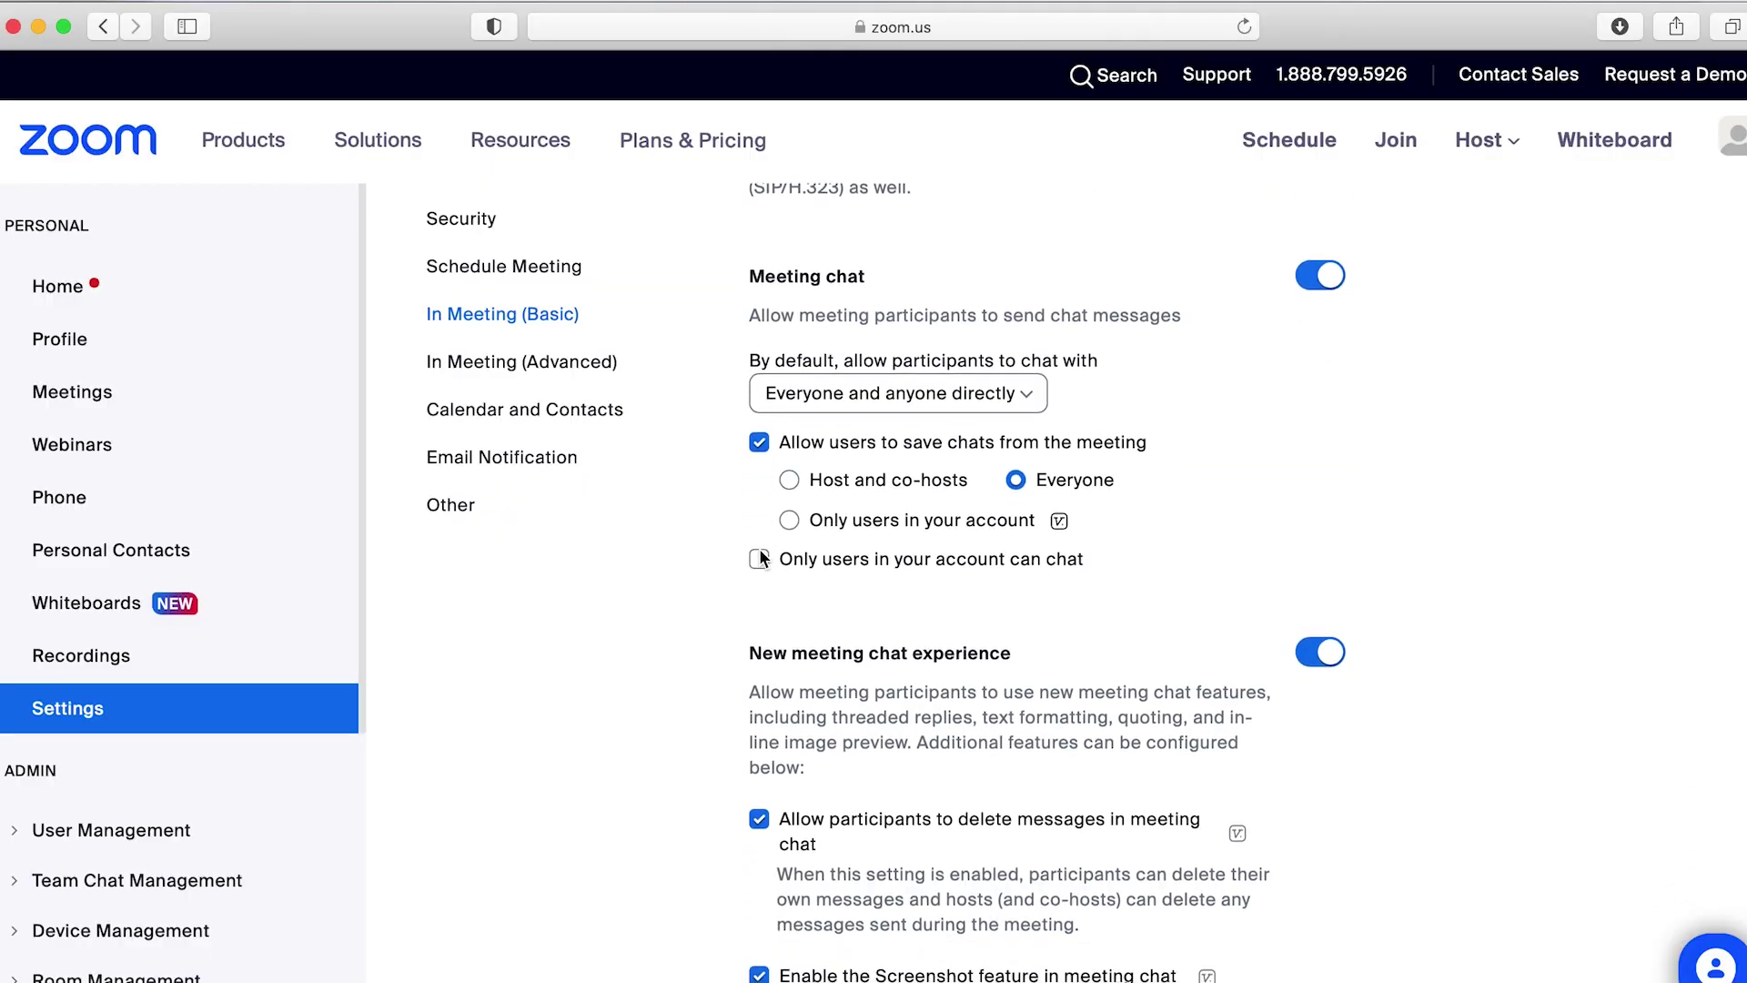
Enable 'Allow host to create advanced polls and quizzes' under Meeting Polls/Quizzes
{"action": "scroll", "coordinate": [760, 550], "scroll_direction": "down", "scroll_amount": 4}
{"action": "scroll", "coordinate": [761, 557], "scroll_direction": "down", "scroll_amount": 10}
{"action": "scroll", "coordinate": [760, 557], "scroll_direction": "down", "scroll_amount": 8}
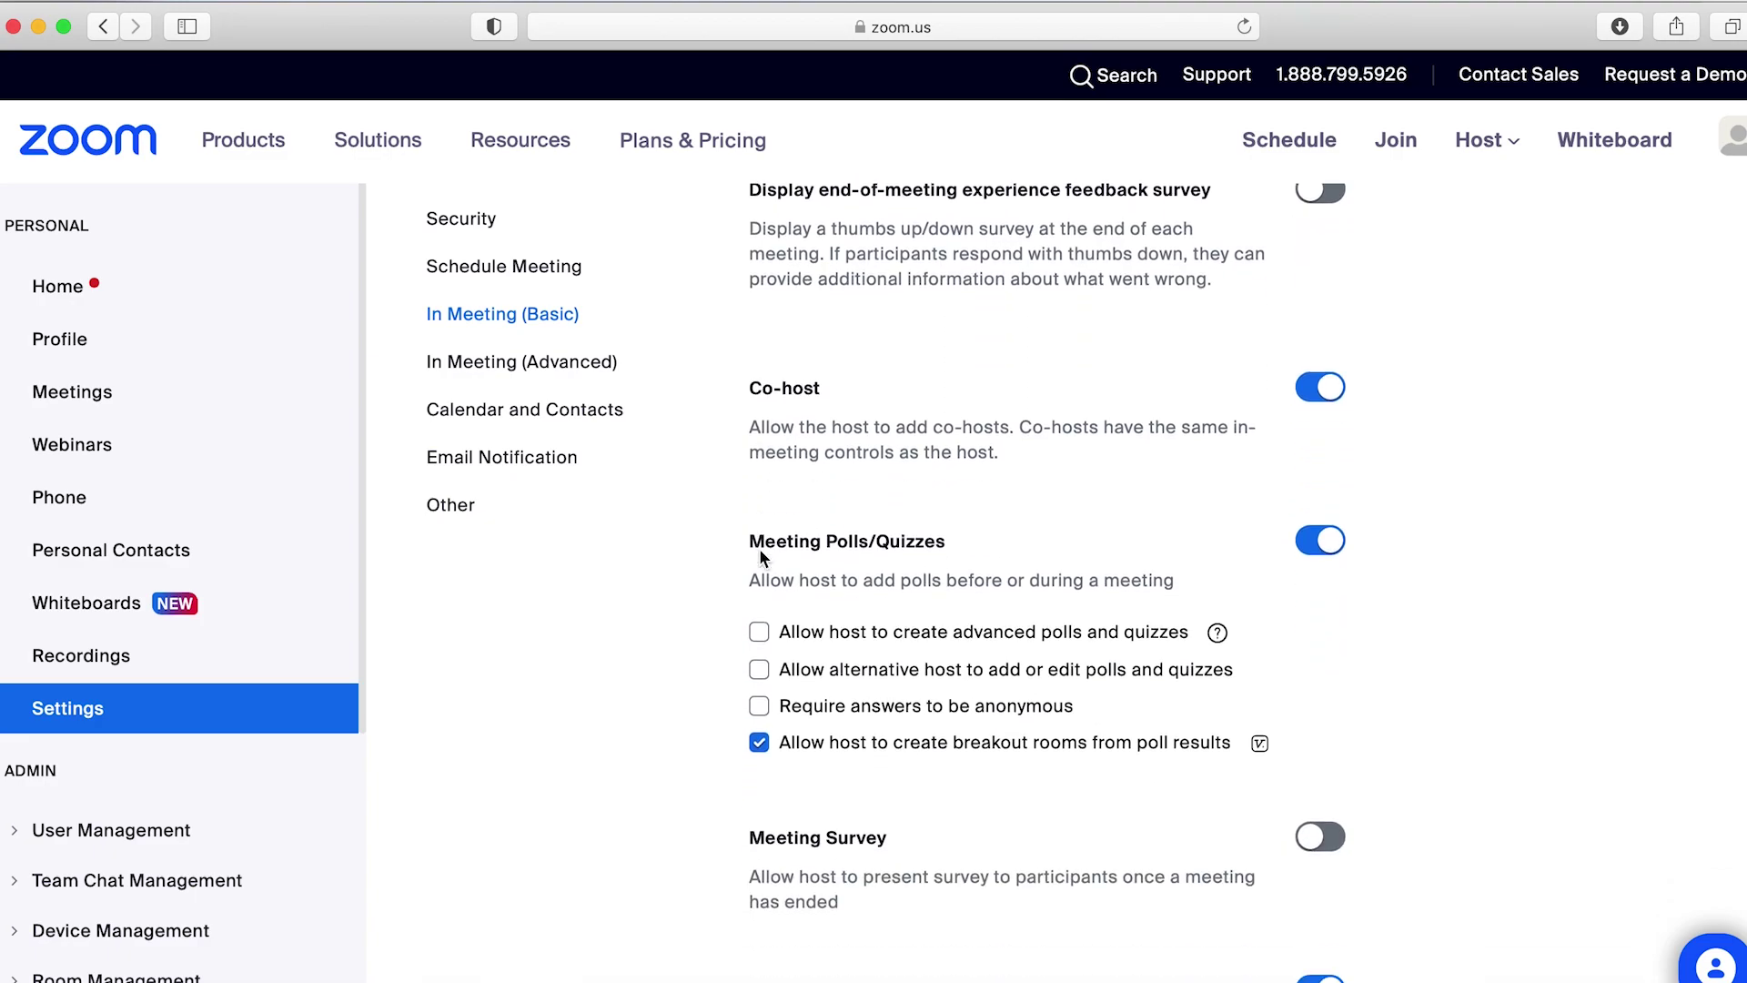
{"action": "scroll", "coordinate": [761, 557], "scroll_direction": "down", "scroll_amount": 1}
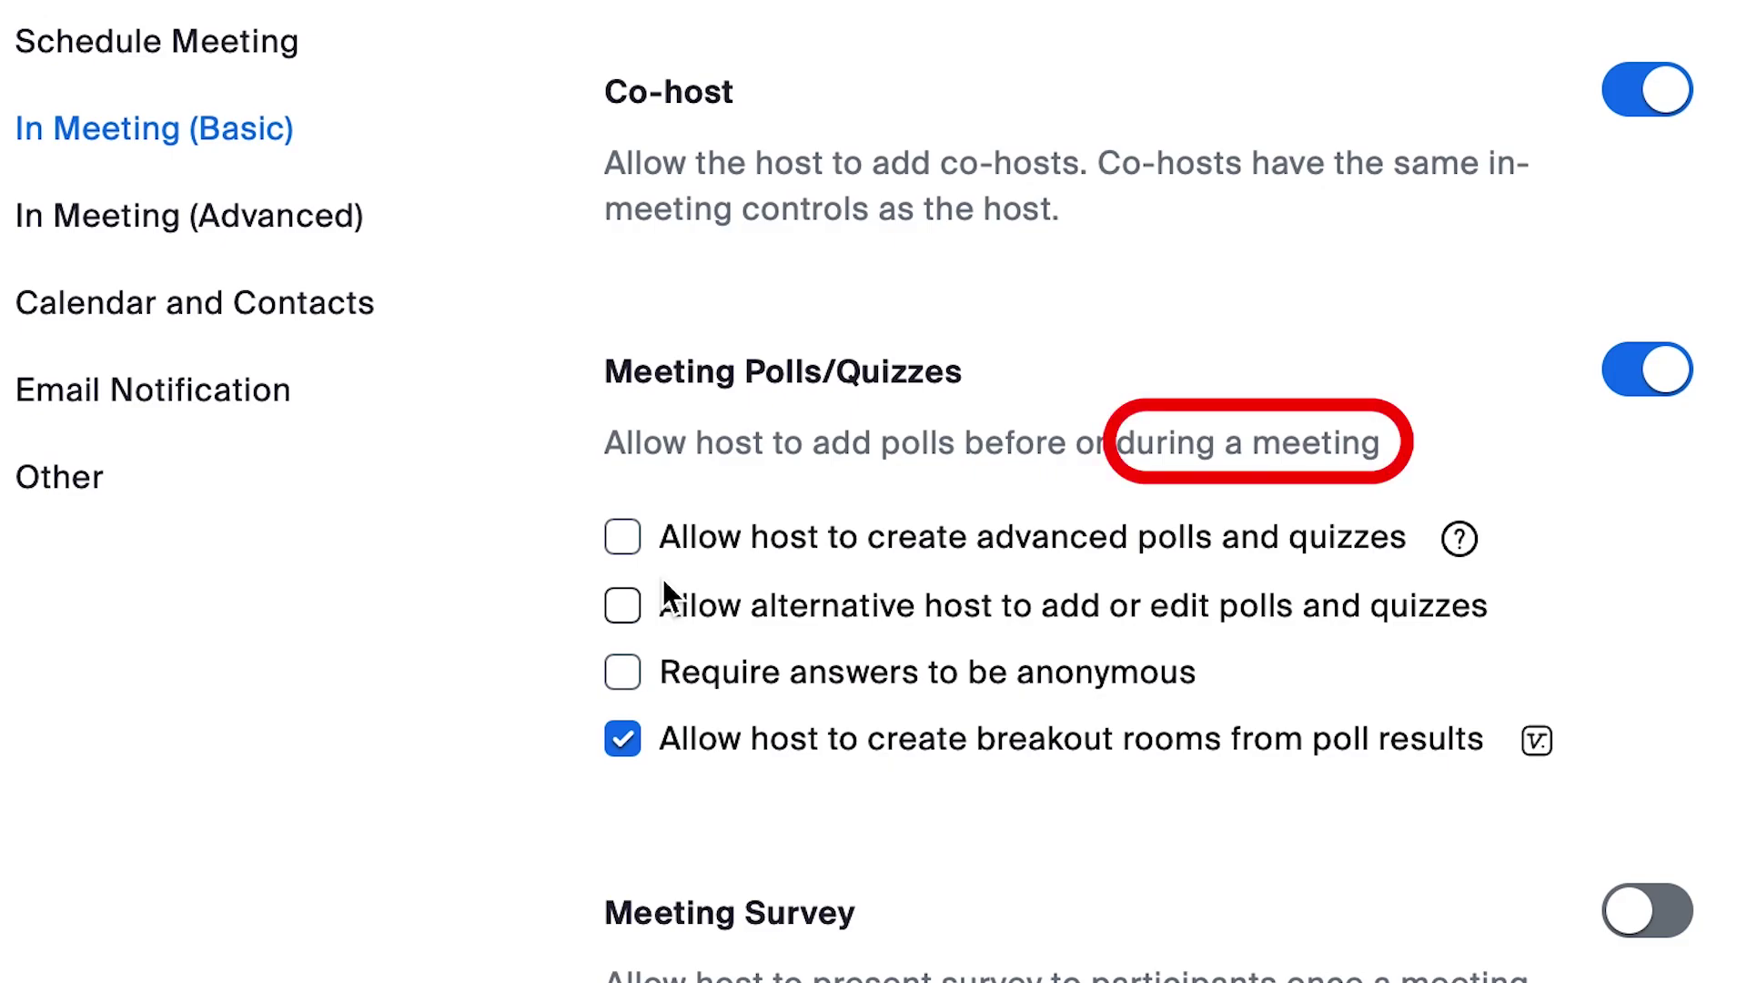
{"action": "left_click", "coordinate": [624, 538]}
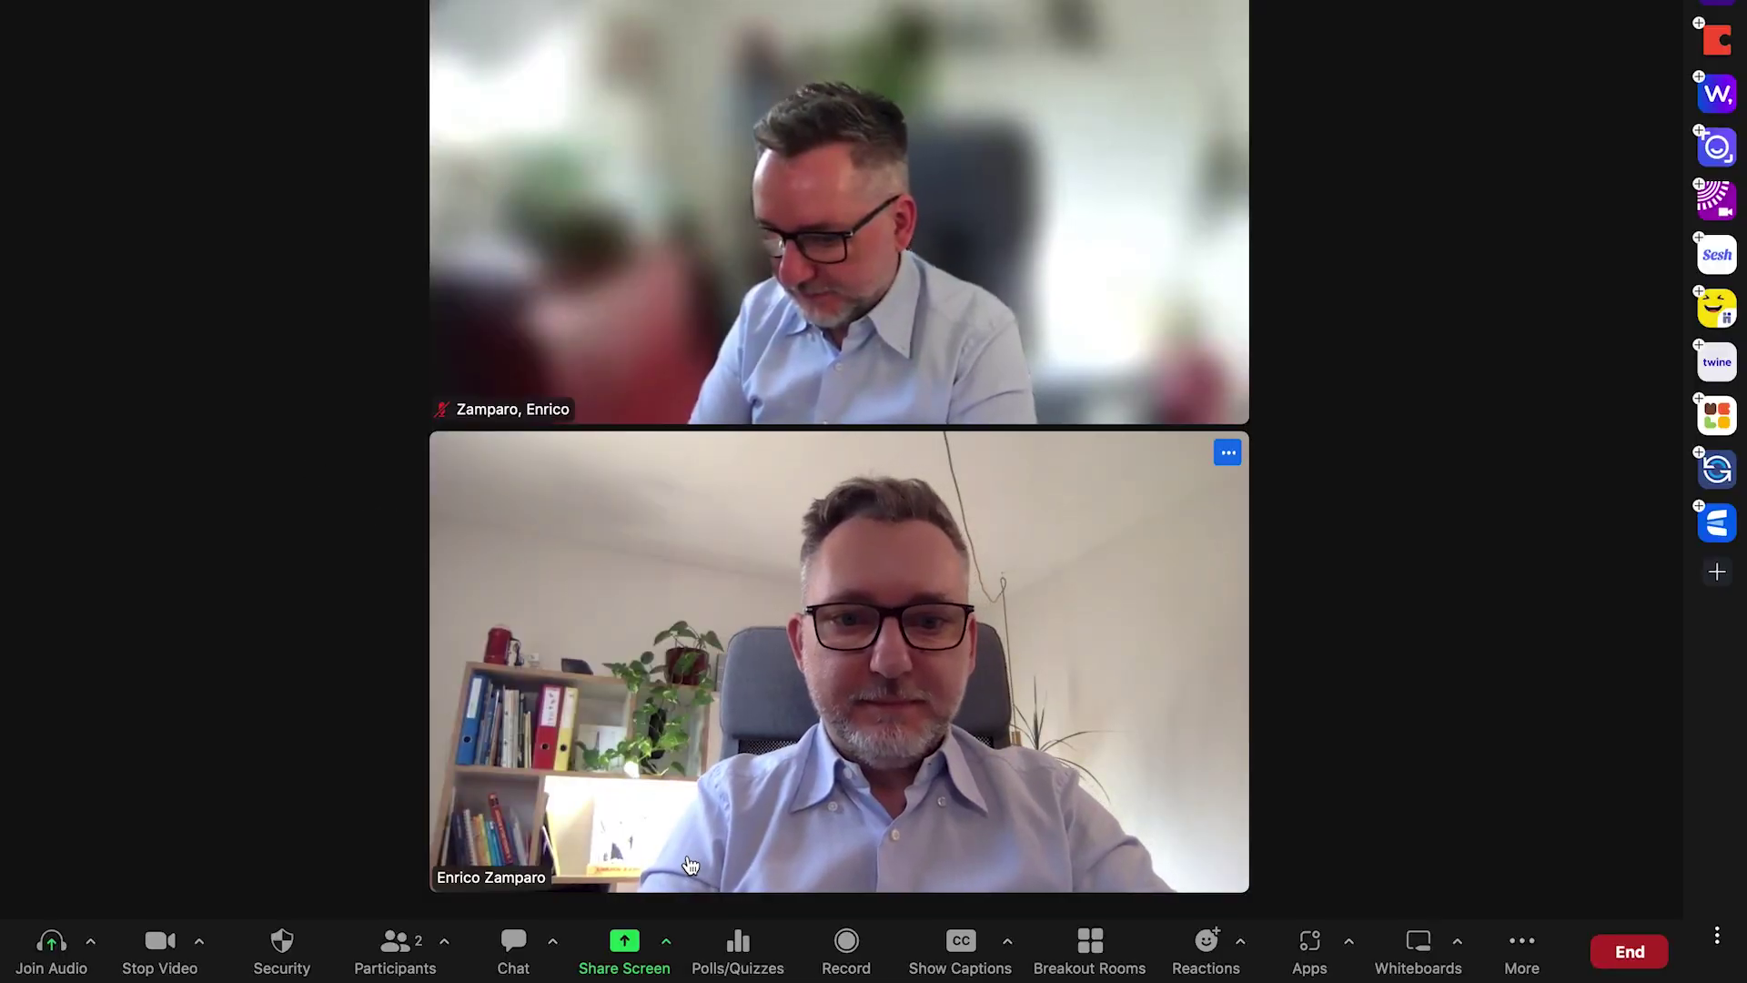
Create a new advanced poll and title its first question 'Question 1'
{"action": "left_click", "coordinate": [749, 952]}
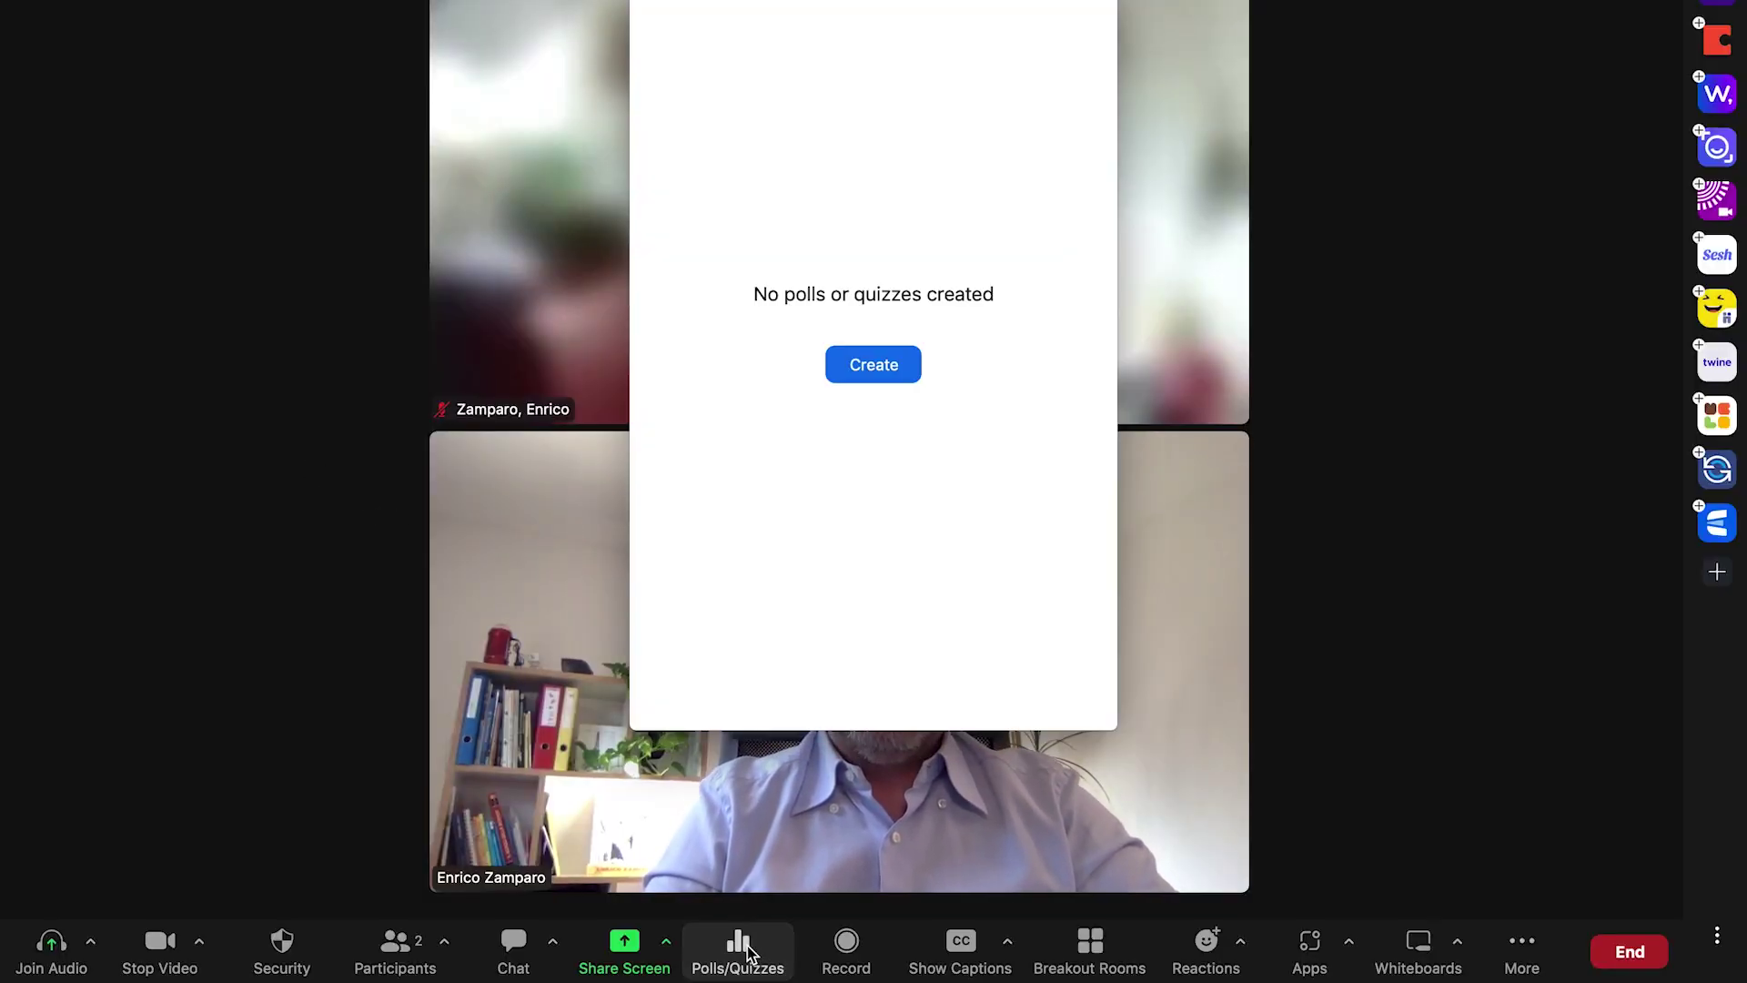
{"action": "left_click", "coordinate": [877, 357]}
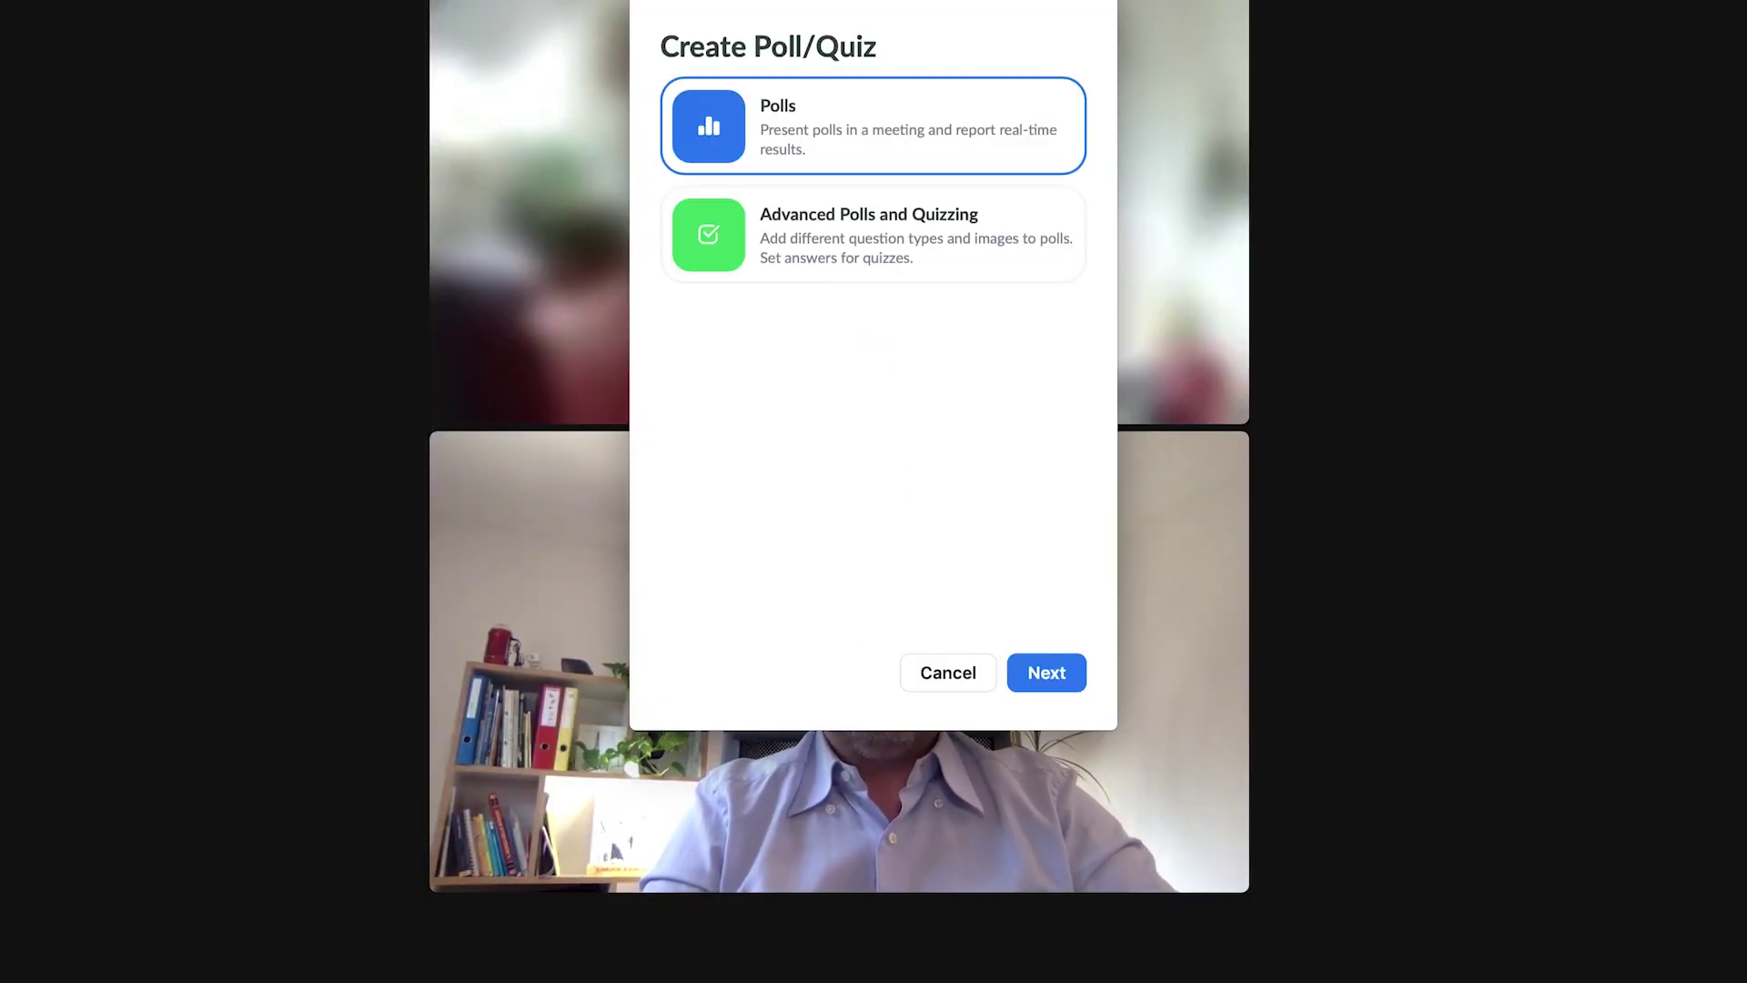
{"action": "left_click", "coordinate": [1046, 674]}
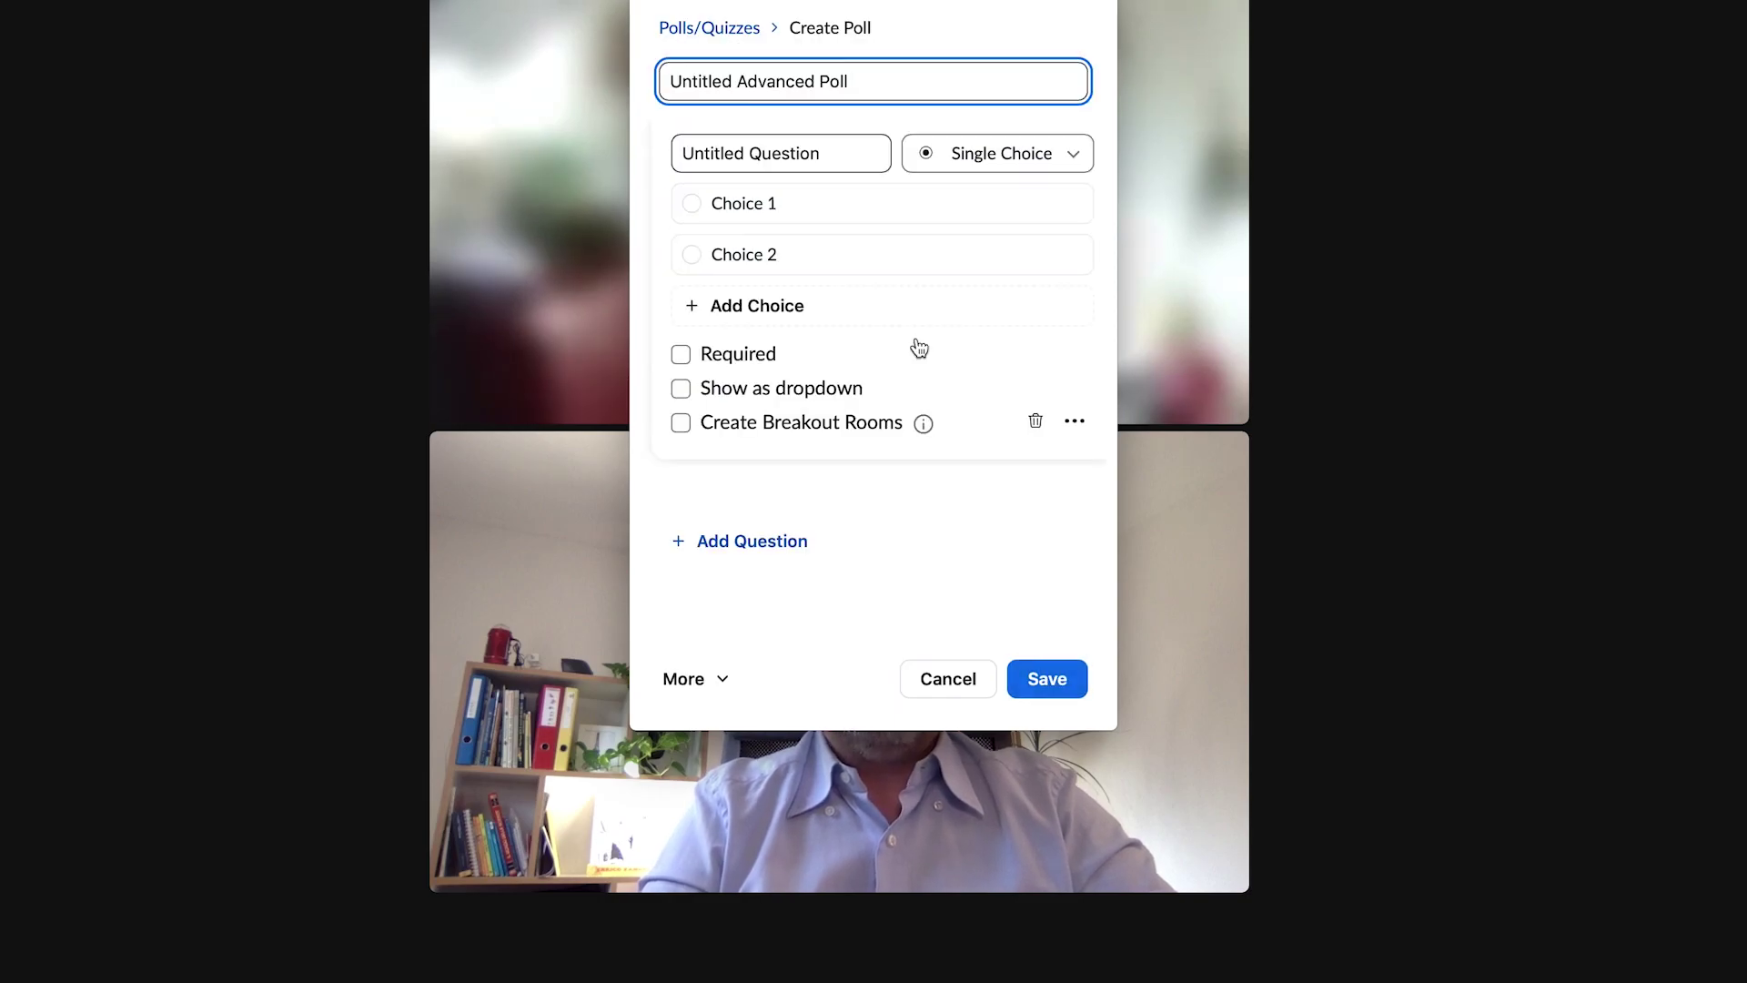
{"action": "type", "text": "Question 1"}
Add 'Question 2' and 'Question 3' to the poll and launch it
{"action": "left_click", "coordinate": [994, 355]}
{"action": "type", "text": "Question 2"}
{"action": "key", "text": "Return"}
{"action": "right_click", "coordinate": [750, 398]}
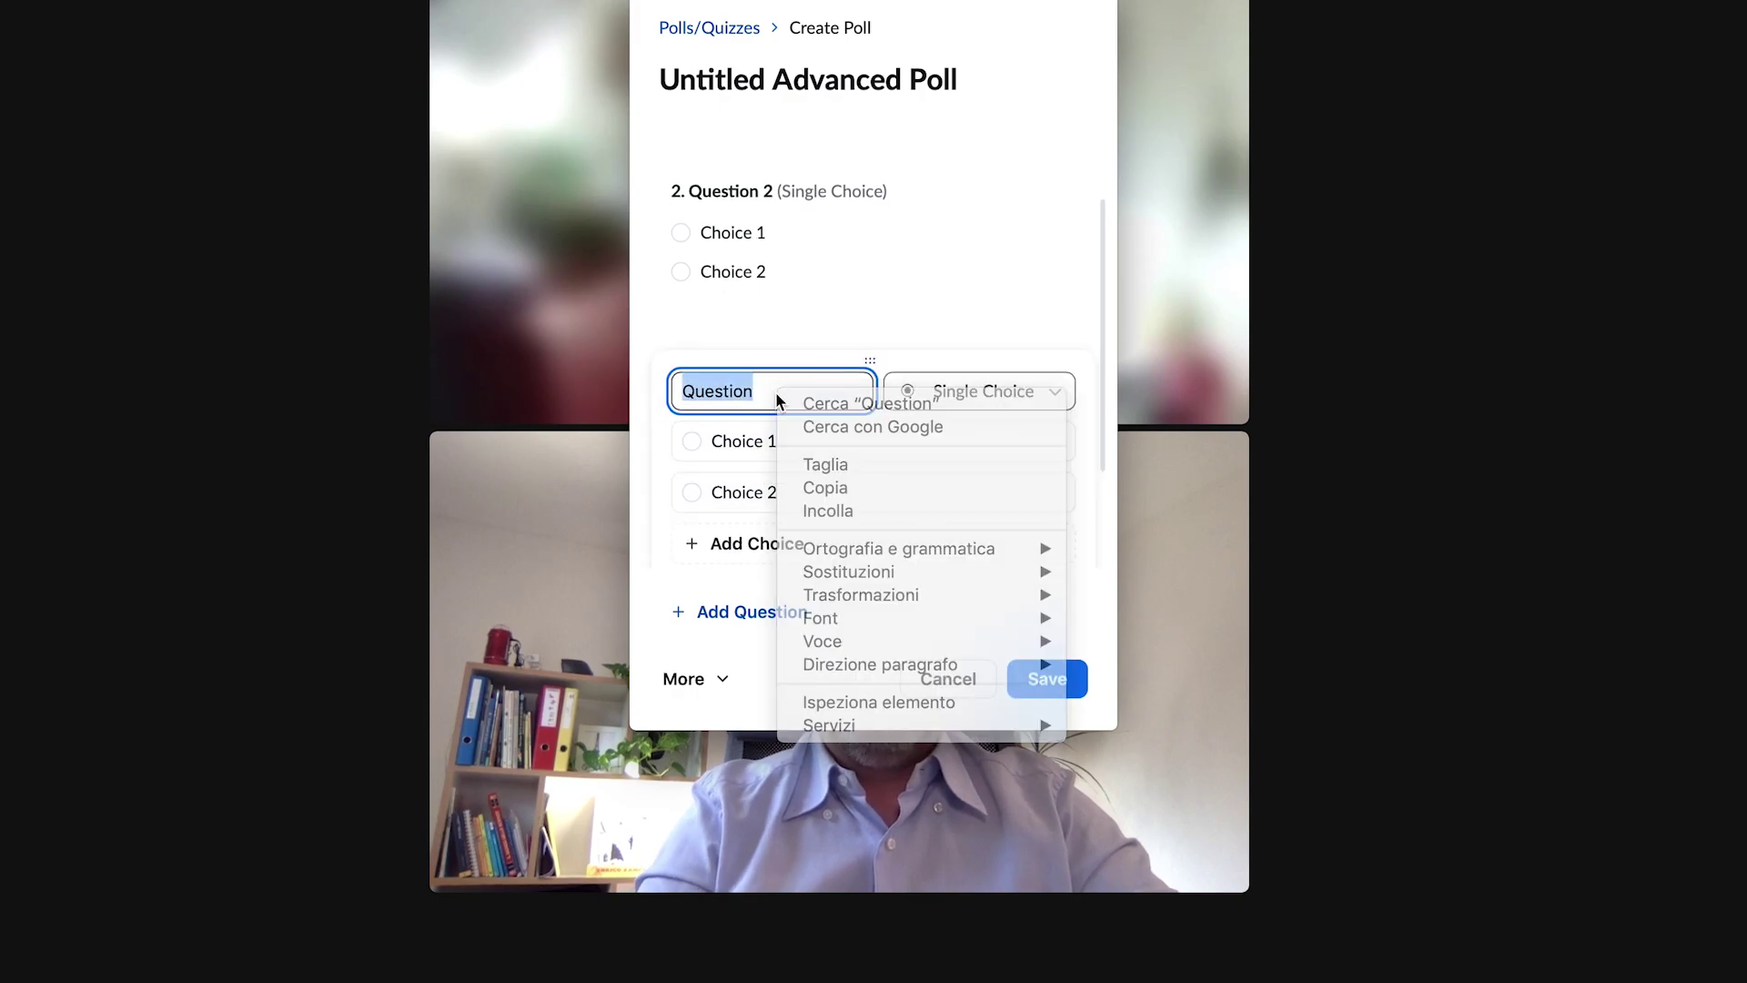
{"action": "key", "text": "super+a"}
{"action": "type", "text": "Question 3"}
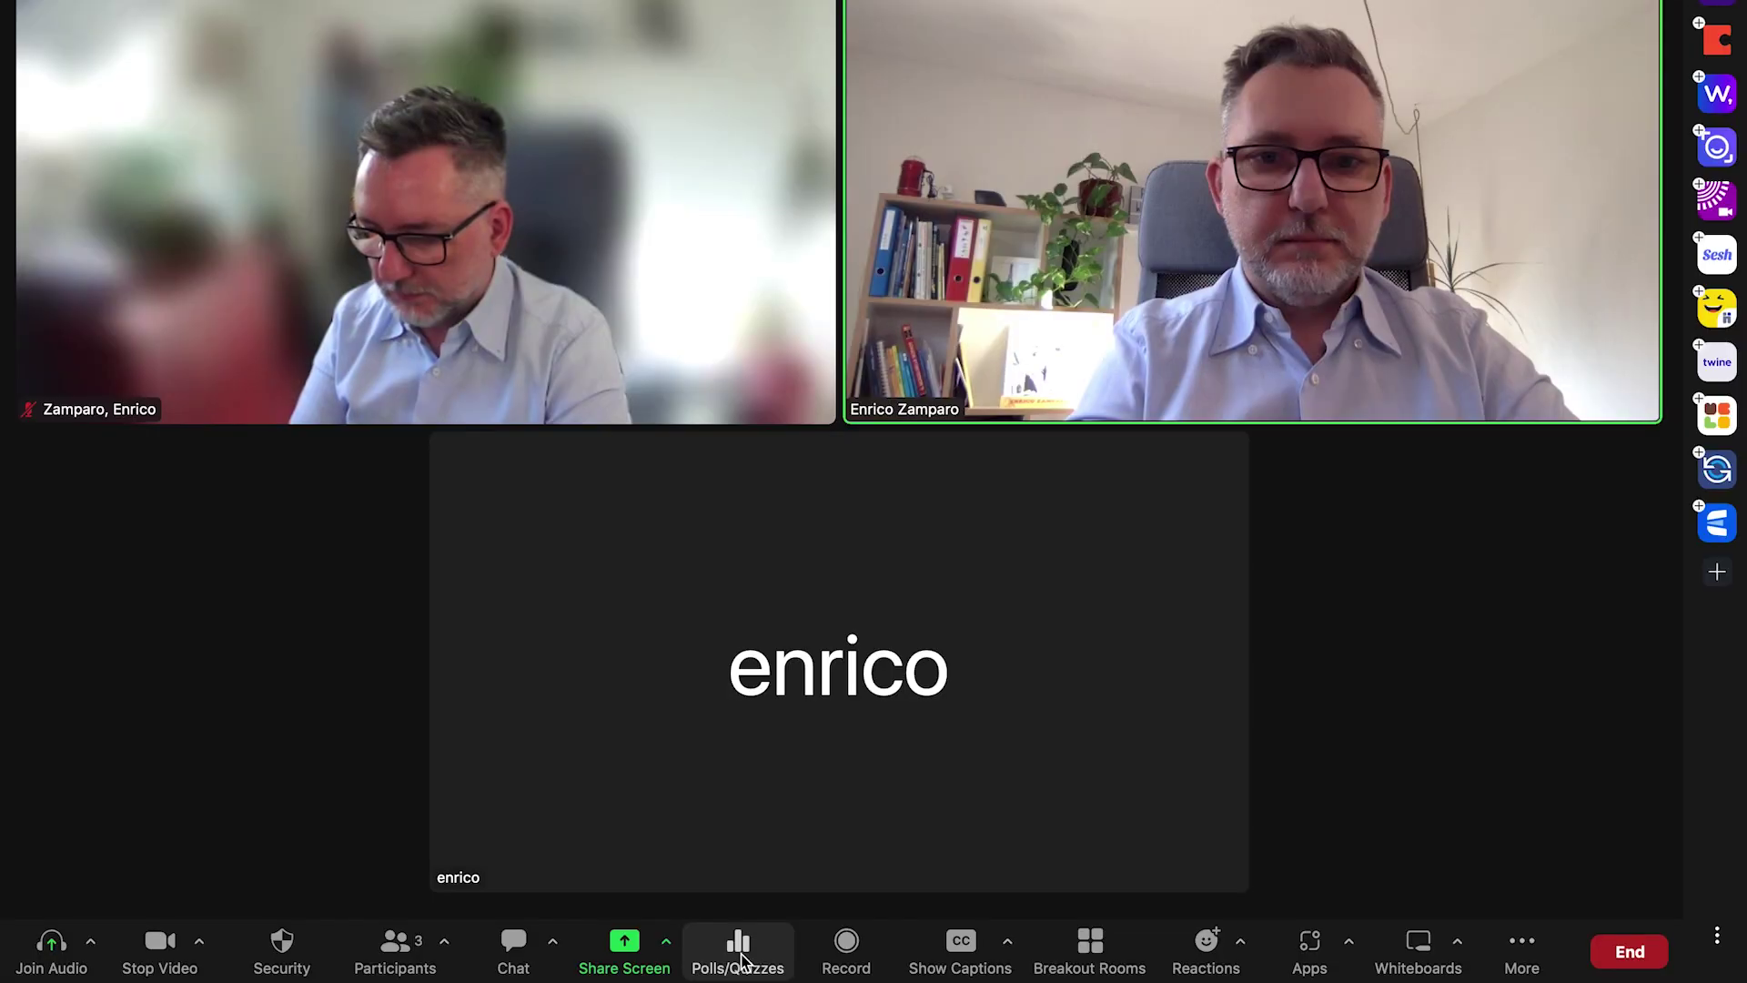
{"action": "mouse_move", "coordinate": [909, 109]}
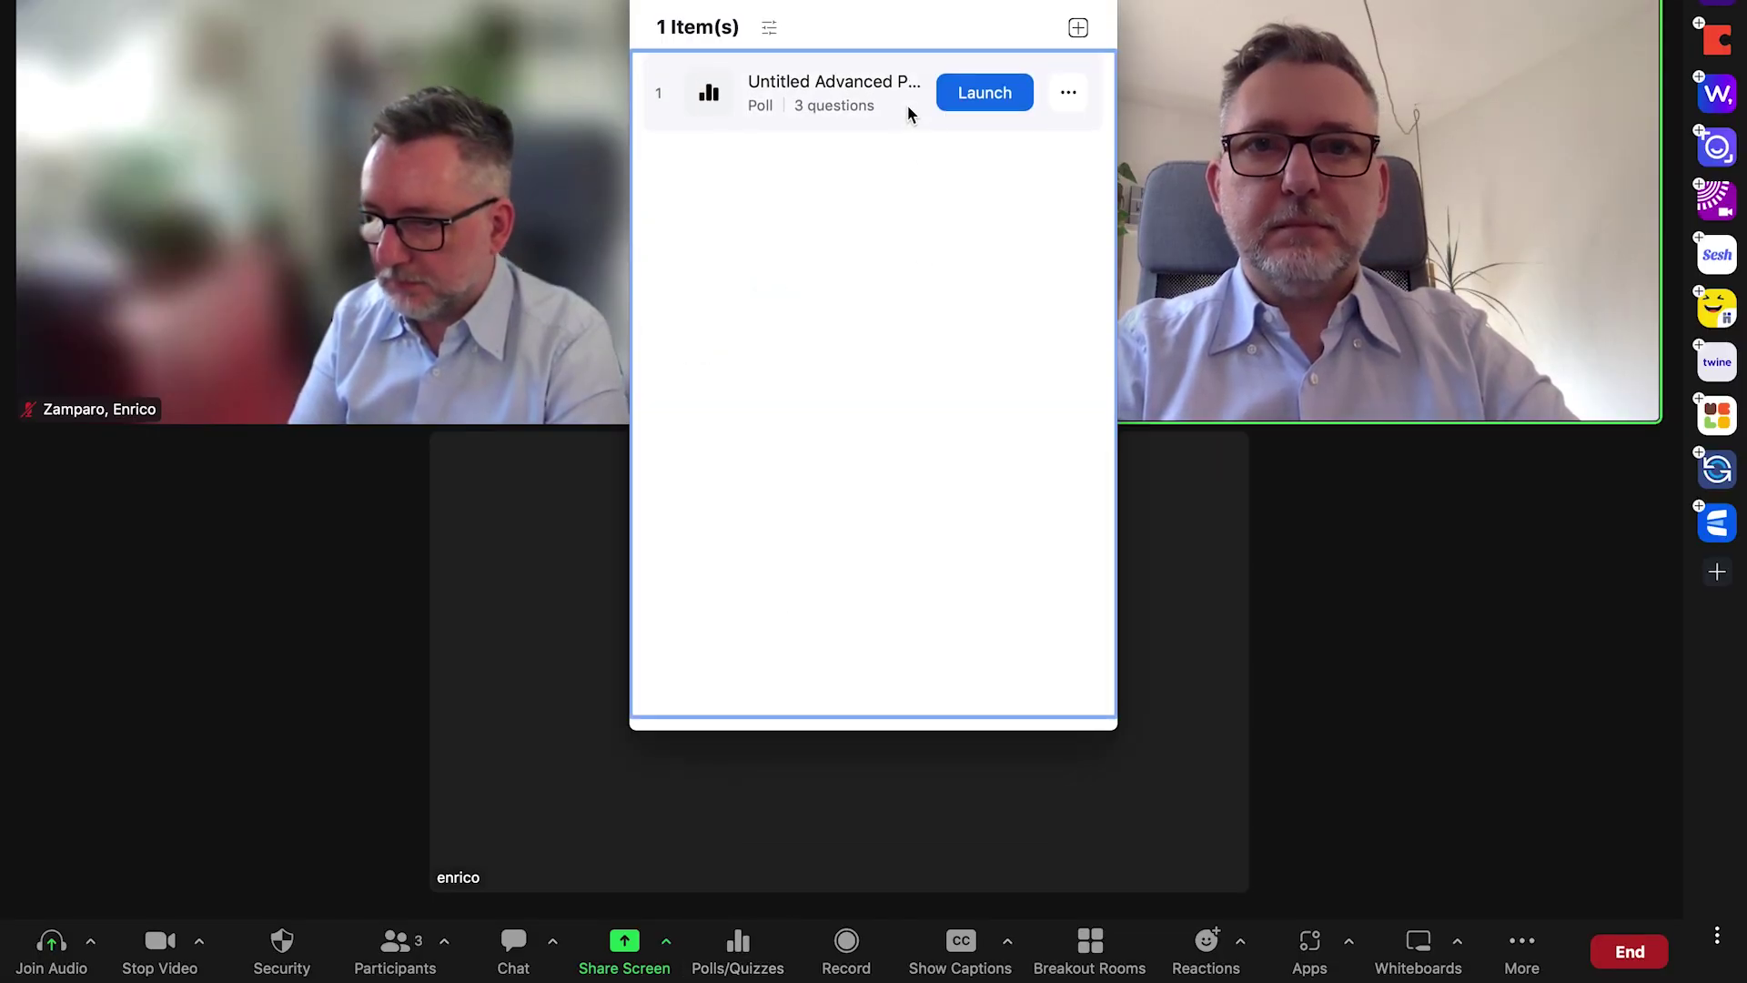
{"action": "left_click", "coordinate": [992, 95]}
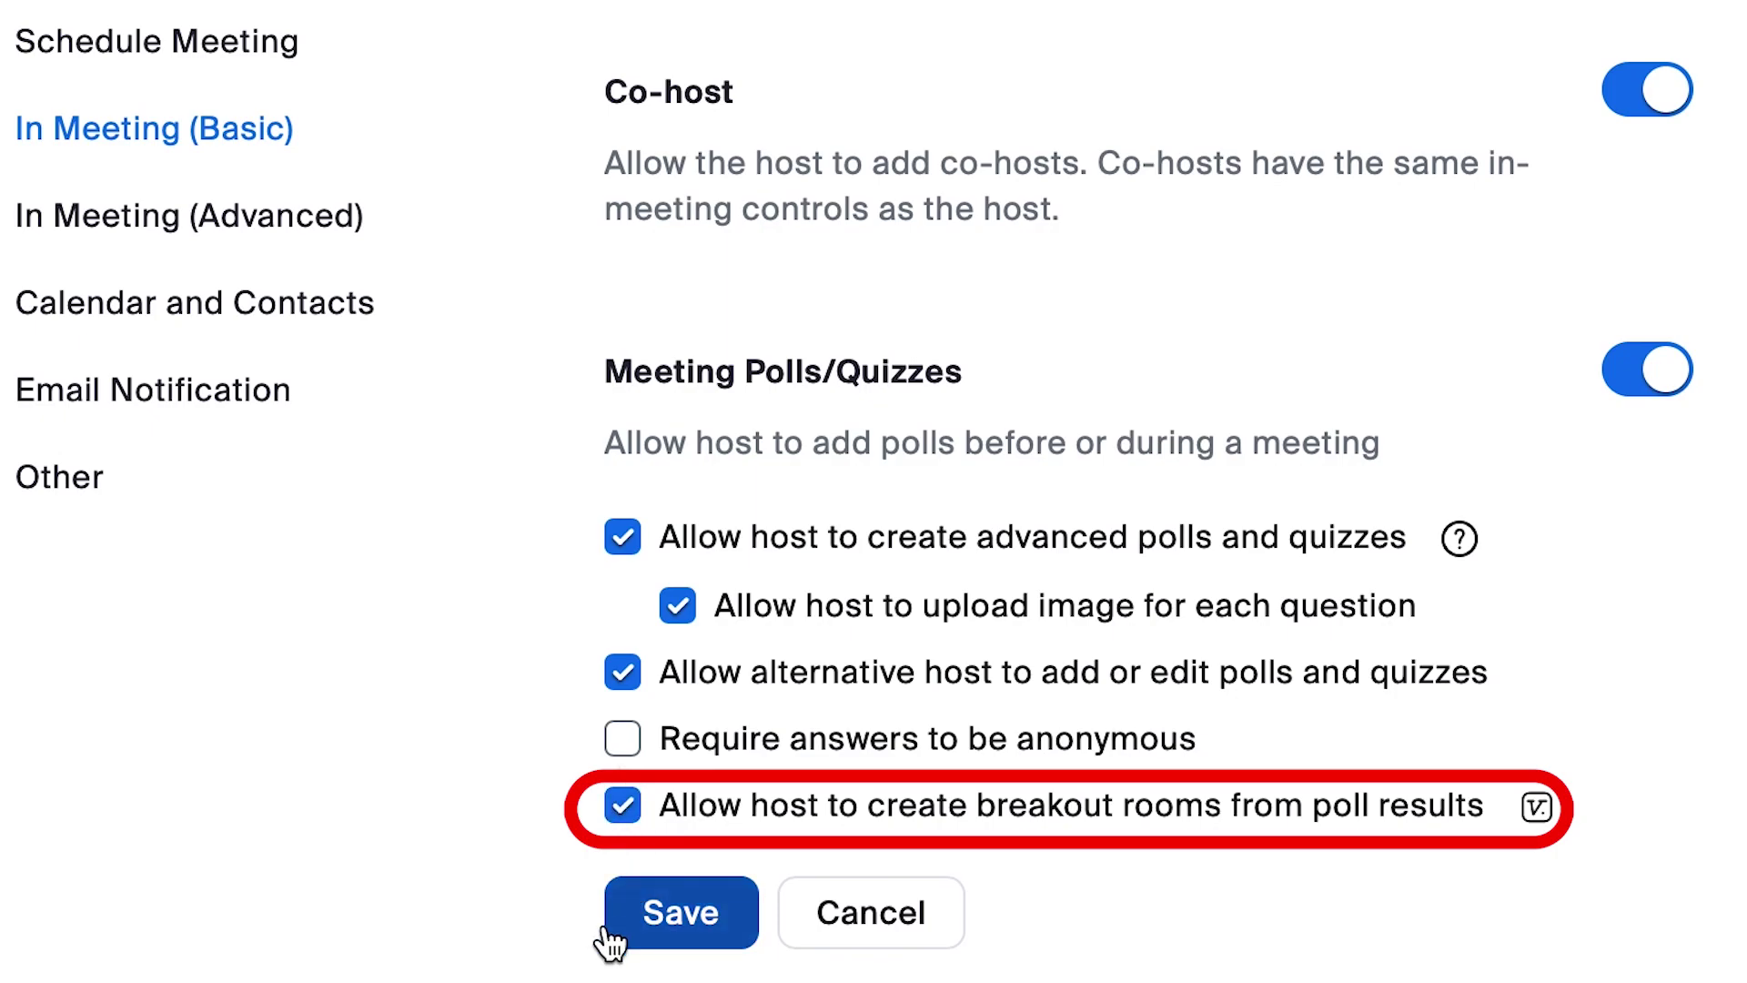
Save the poll settings, then start a new Advanced Polls and Quizzing poll in the meeting
{"action": "left_click", "coordinate": [669, 937]}
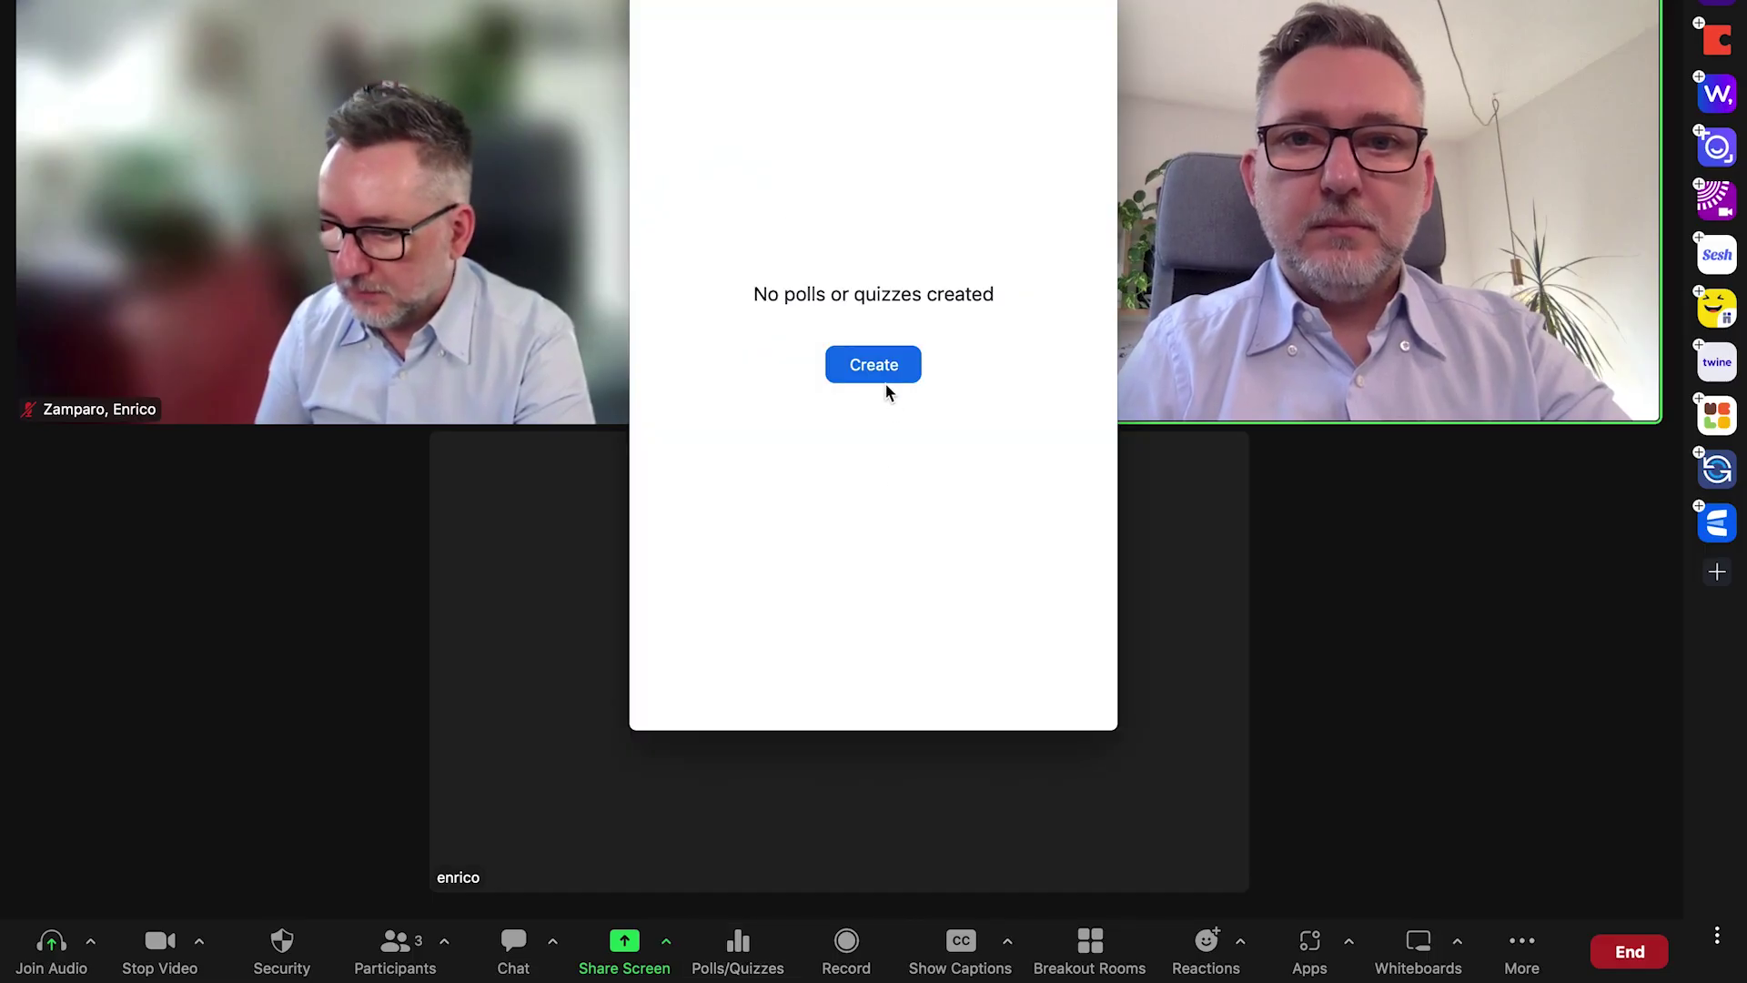
{"action": "left_click", "coordinate": [888, 369]}
{"action": "left_click", "coordinate": [830, 234]}
Title the first question 'Question 1', enable Create Breakout Rooms for it, and launch the poll
{"action": "left_click", "coordinate": [1046, 674]}
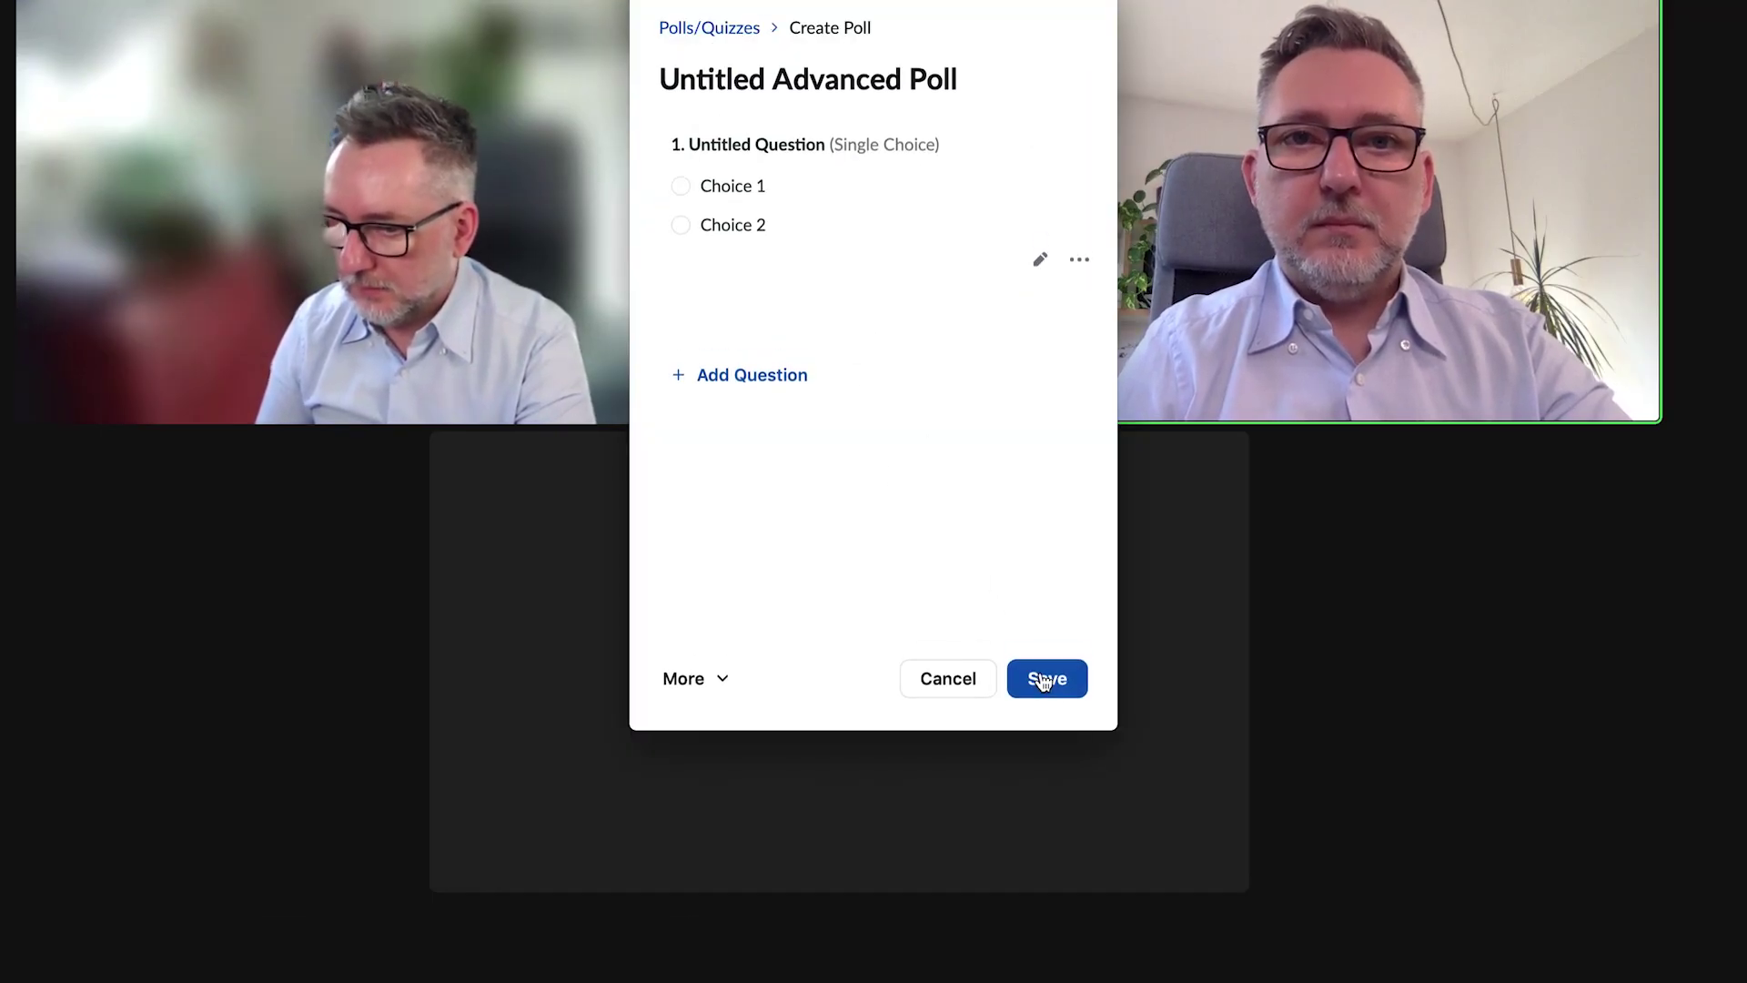
{"action": "type", "text": "Question"}
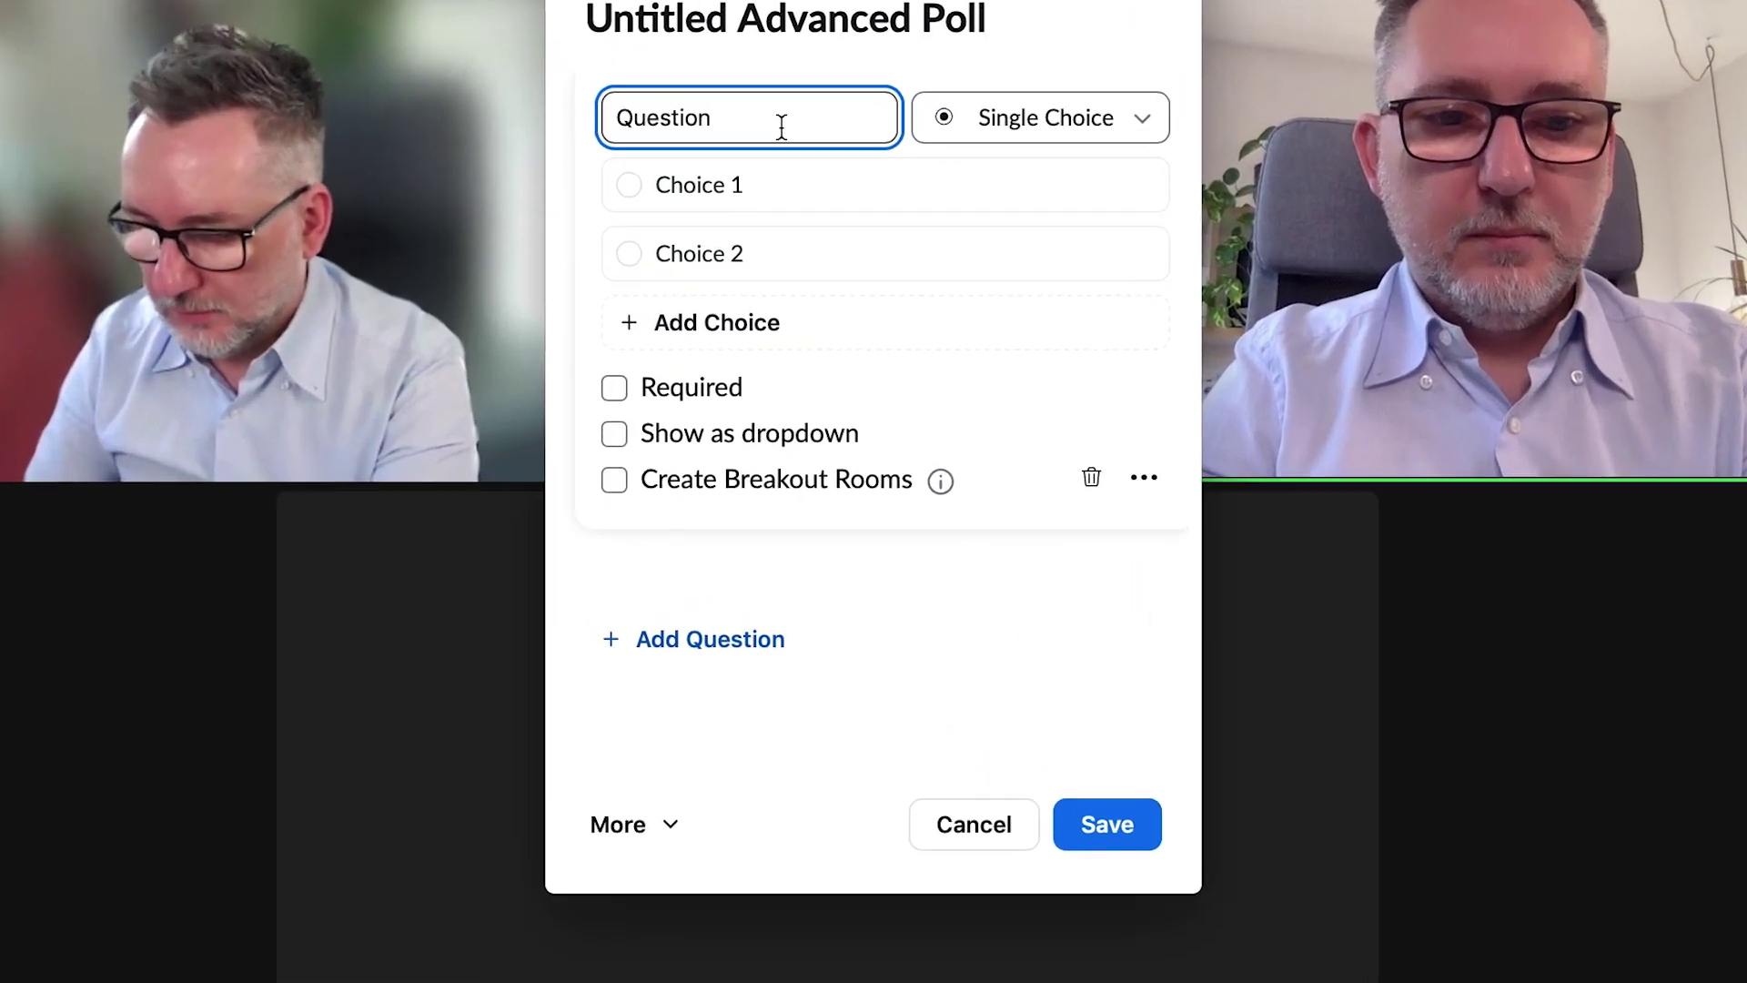
{"action": "type", "text": " 1"}
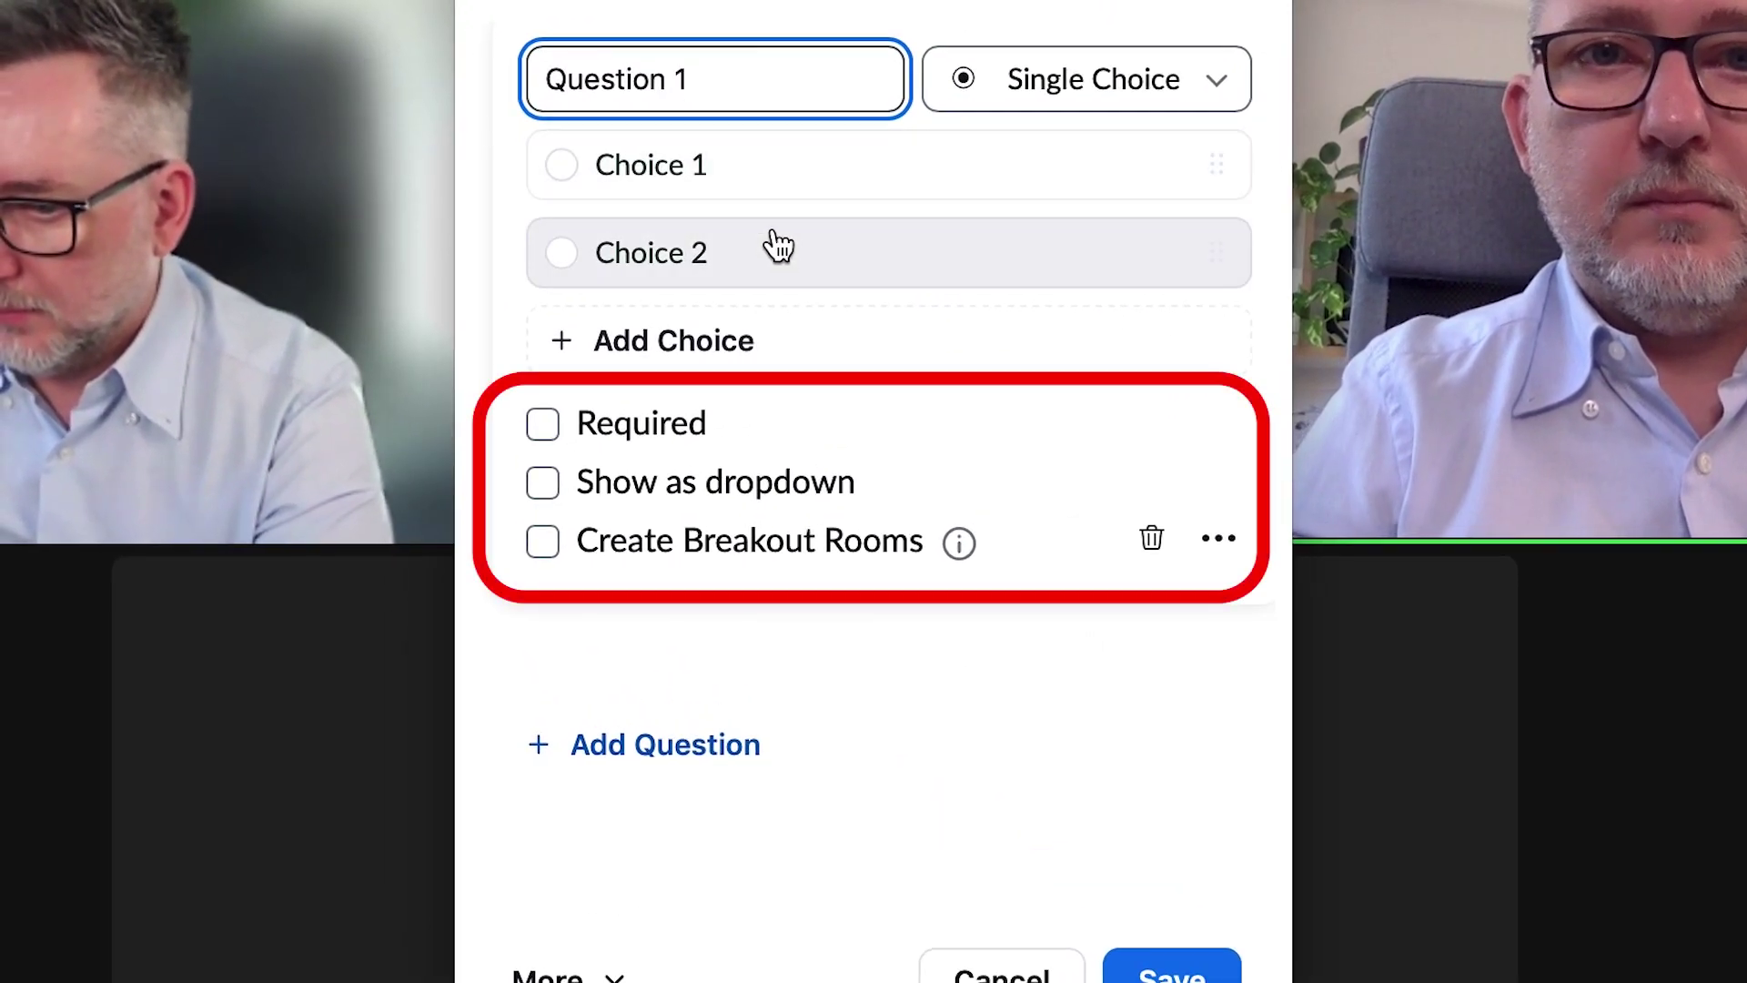
{"action": "left_click", "coordinate": [543, 542]}
{"action": "left_click", "coordinate": [1218, 538]}
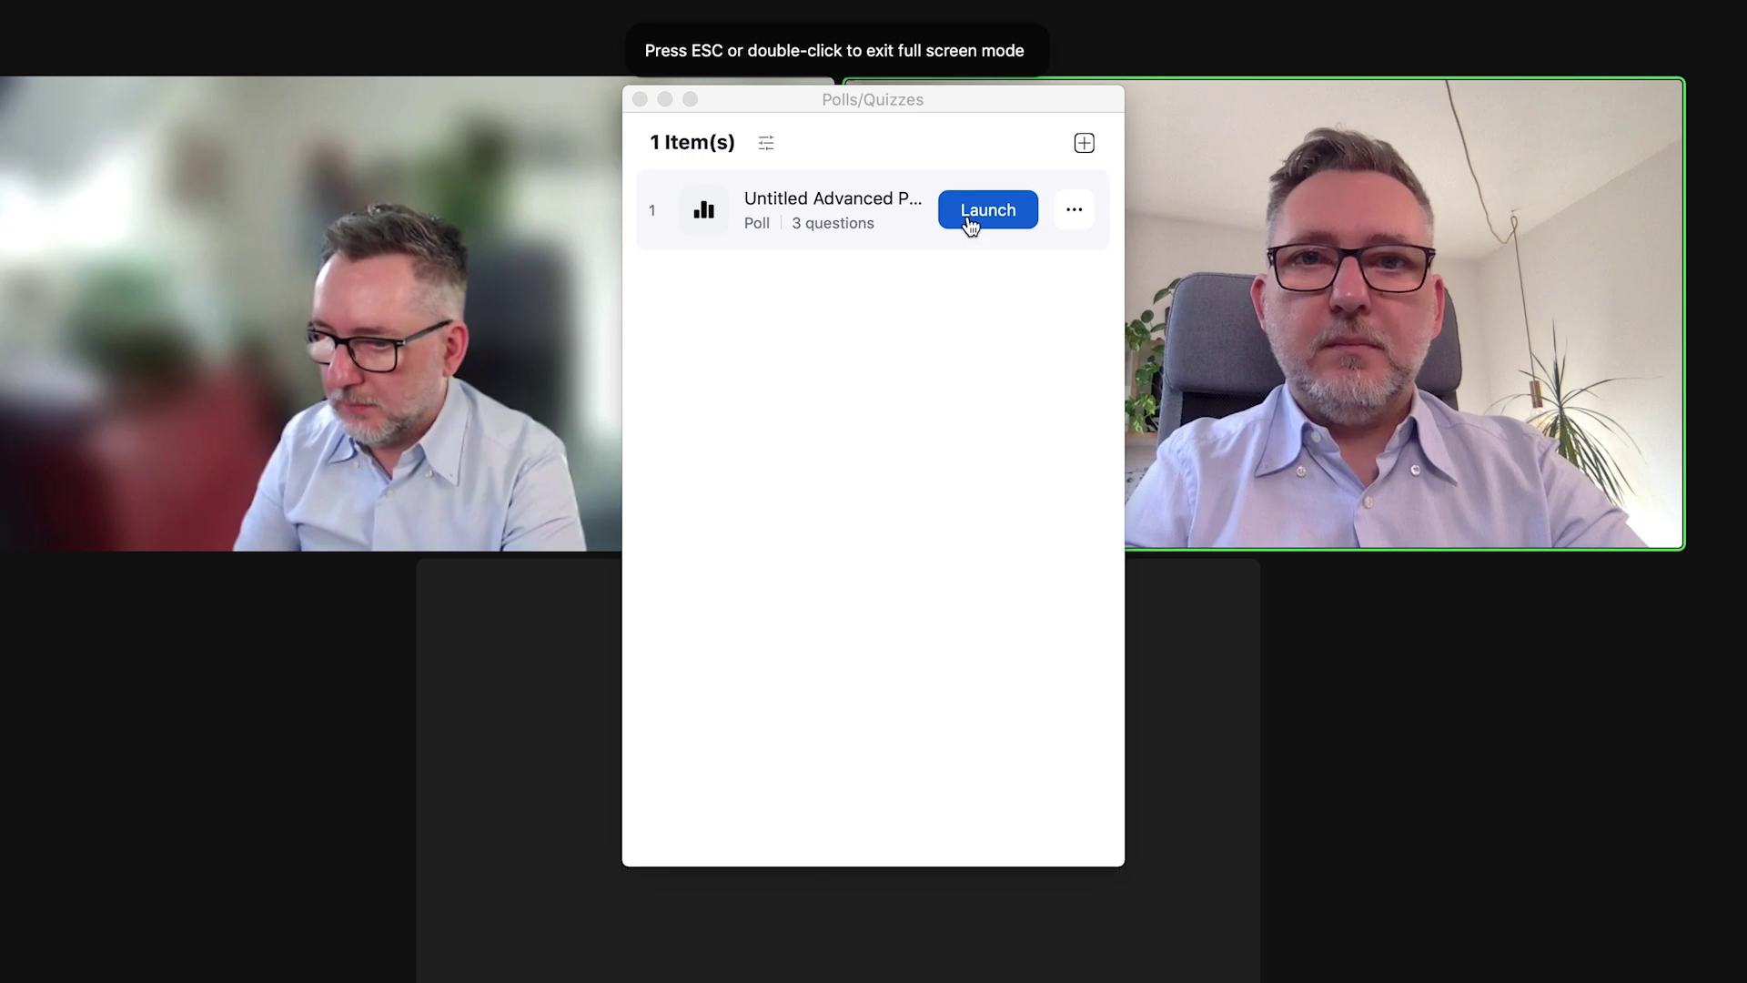
{"action": "left_click", "coordinate": [968, 218]}
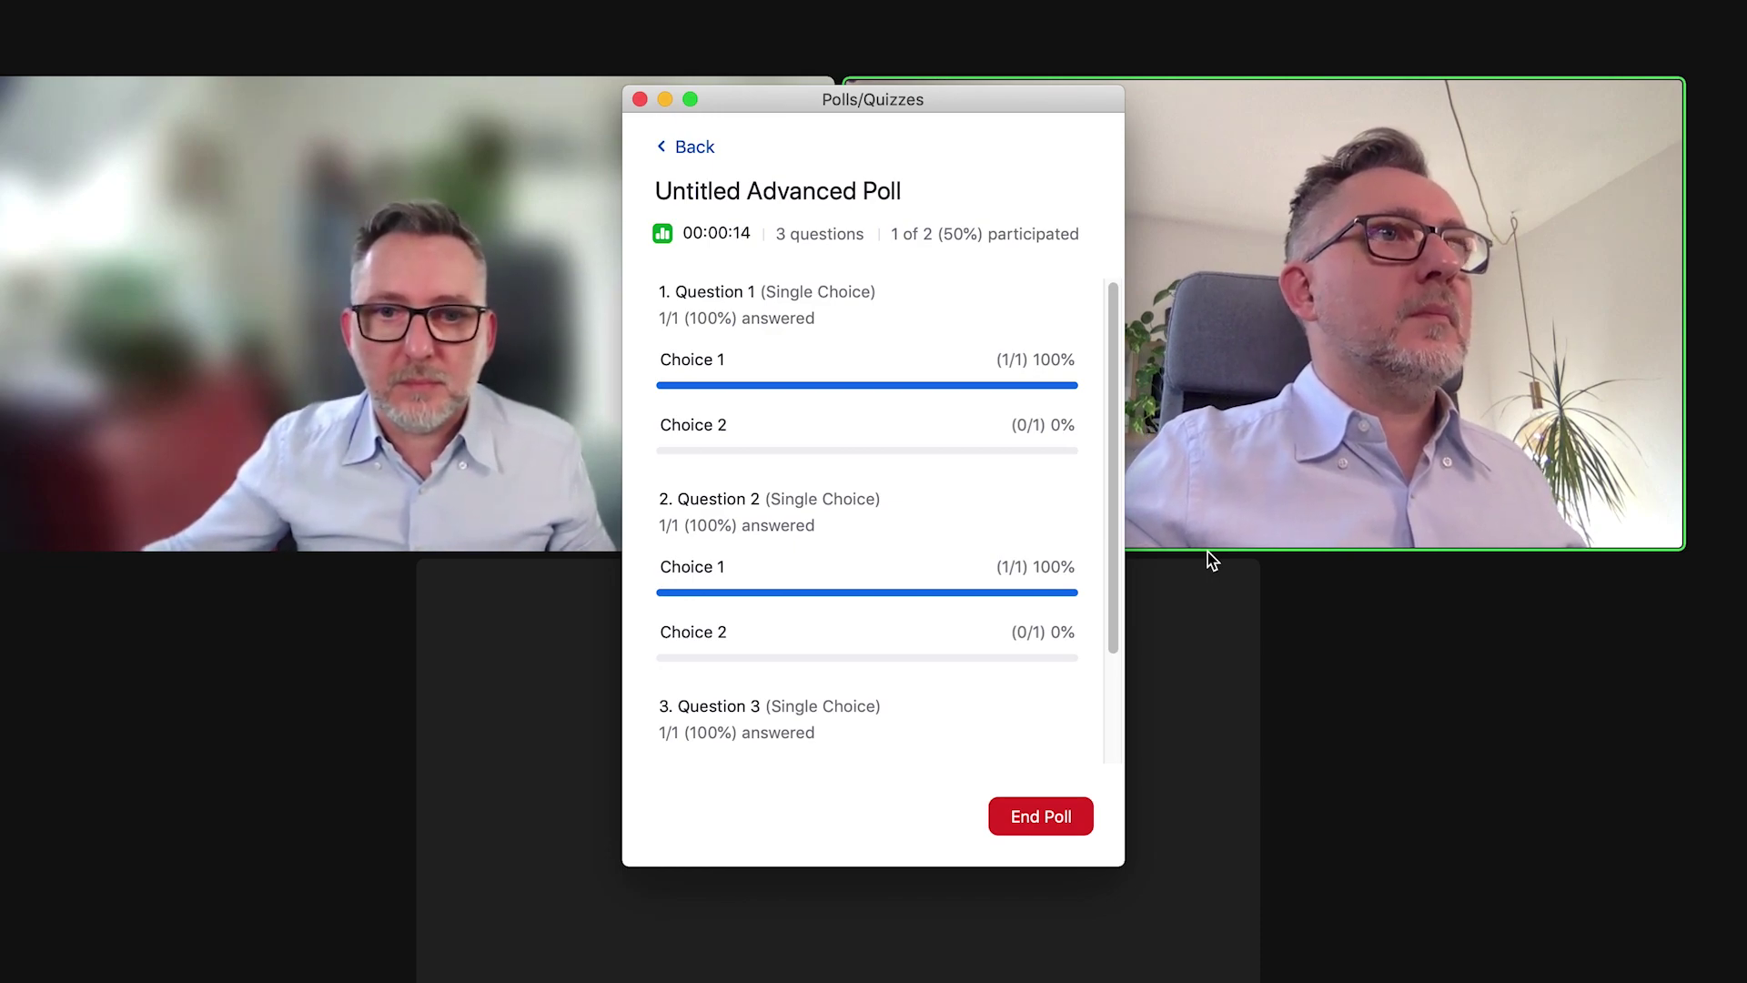
End the poll and create breakout rooms Choice 1 and Choice 2 from Question 1's answers
{"action": "left_click", "coordinate": [1035, 819]}
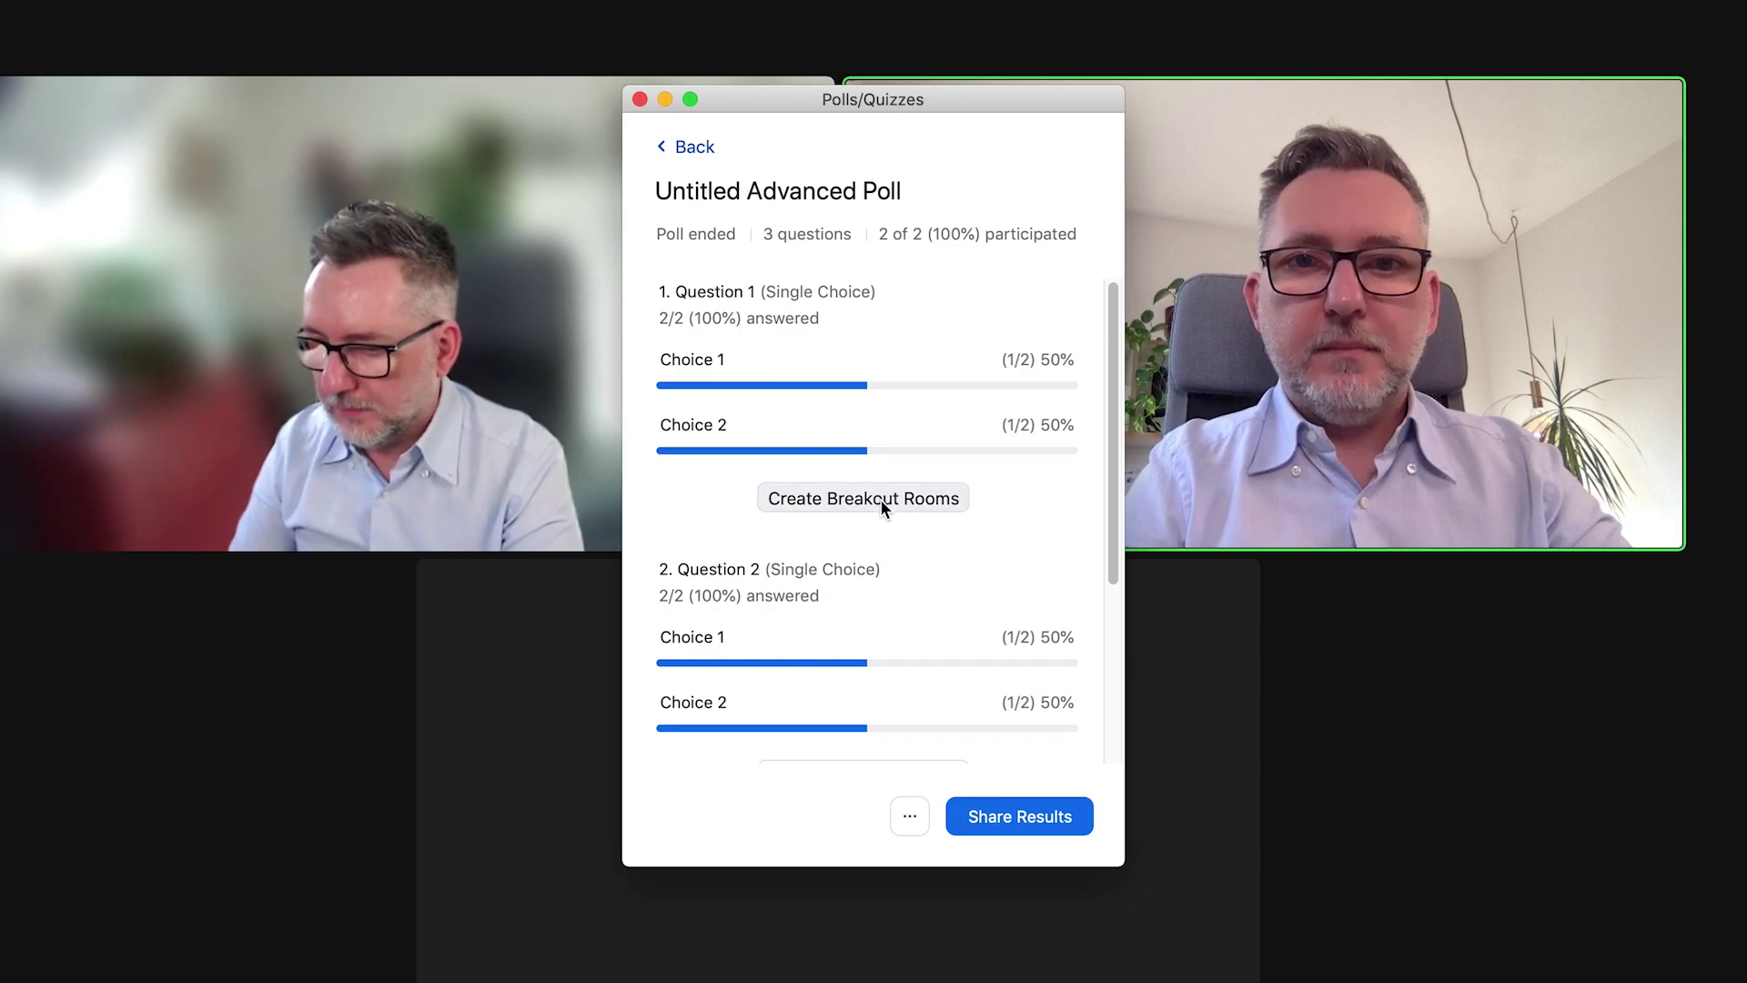
{"action": "scroll", "coordinate": [881, 499], "scroll_direction": "down", "scroll_amount": 3}
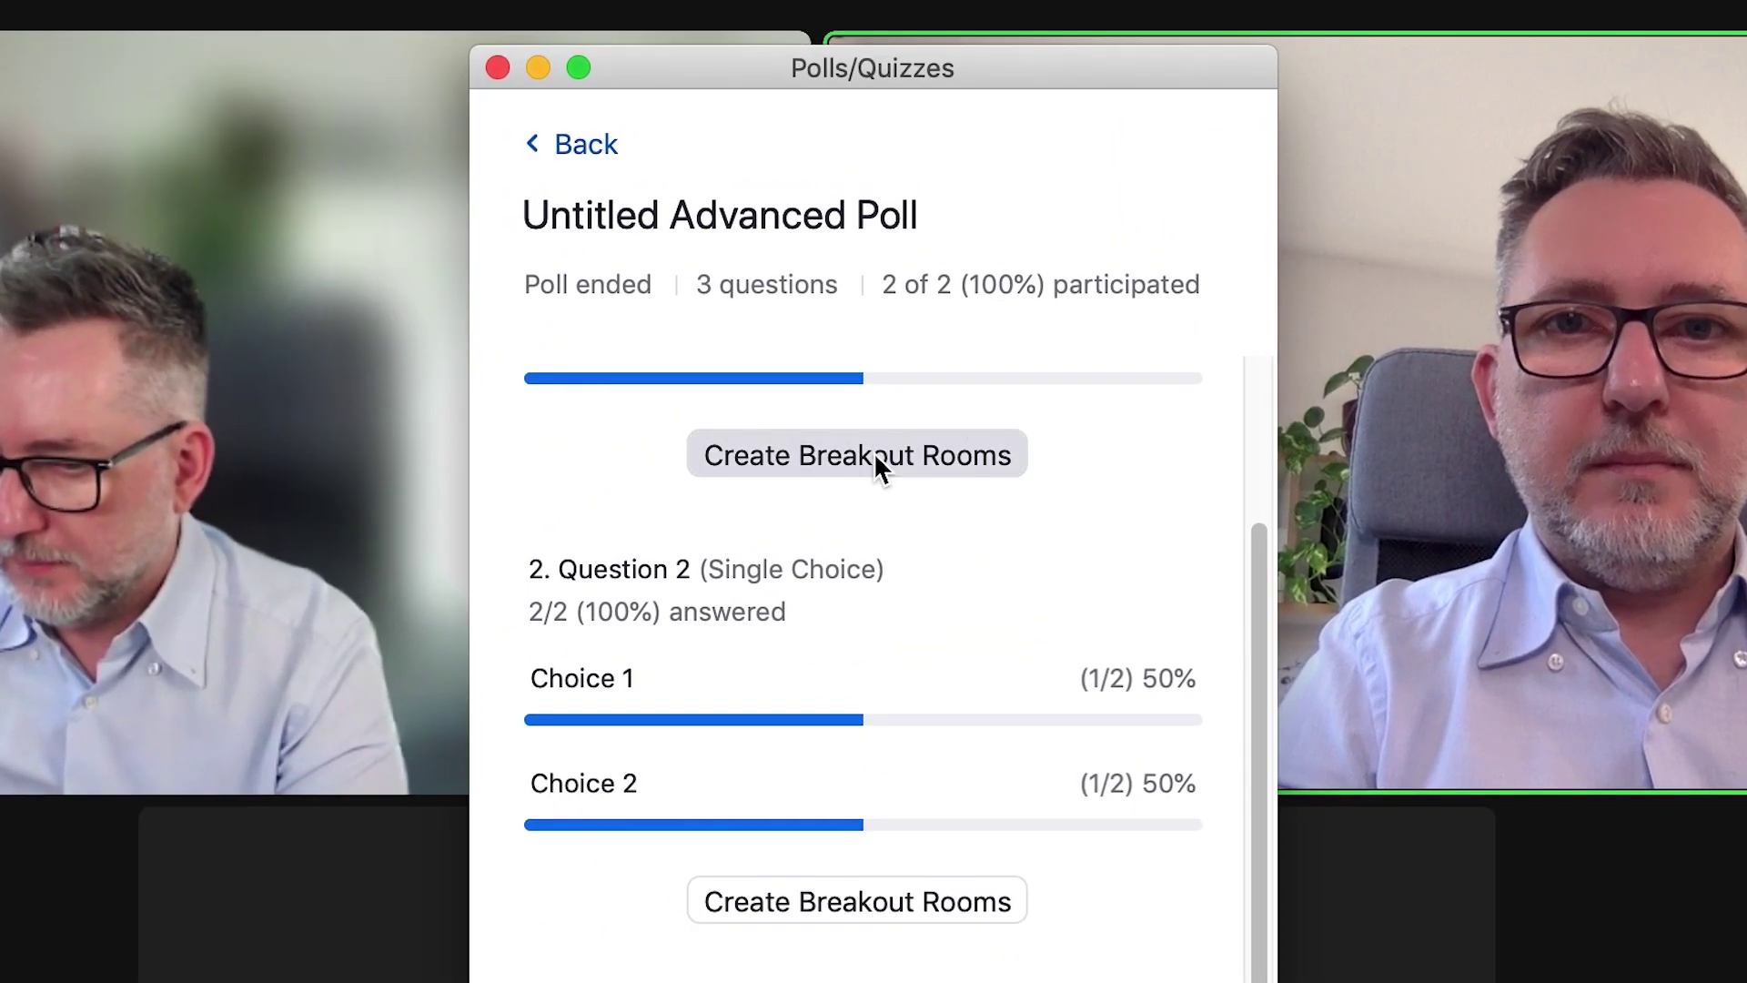
{"action": "left_click", "coordinate": [874, 452]}
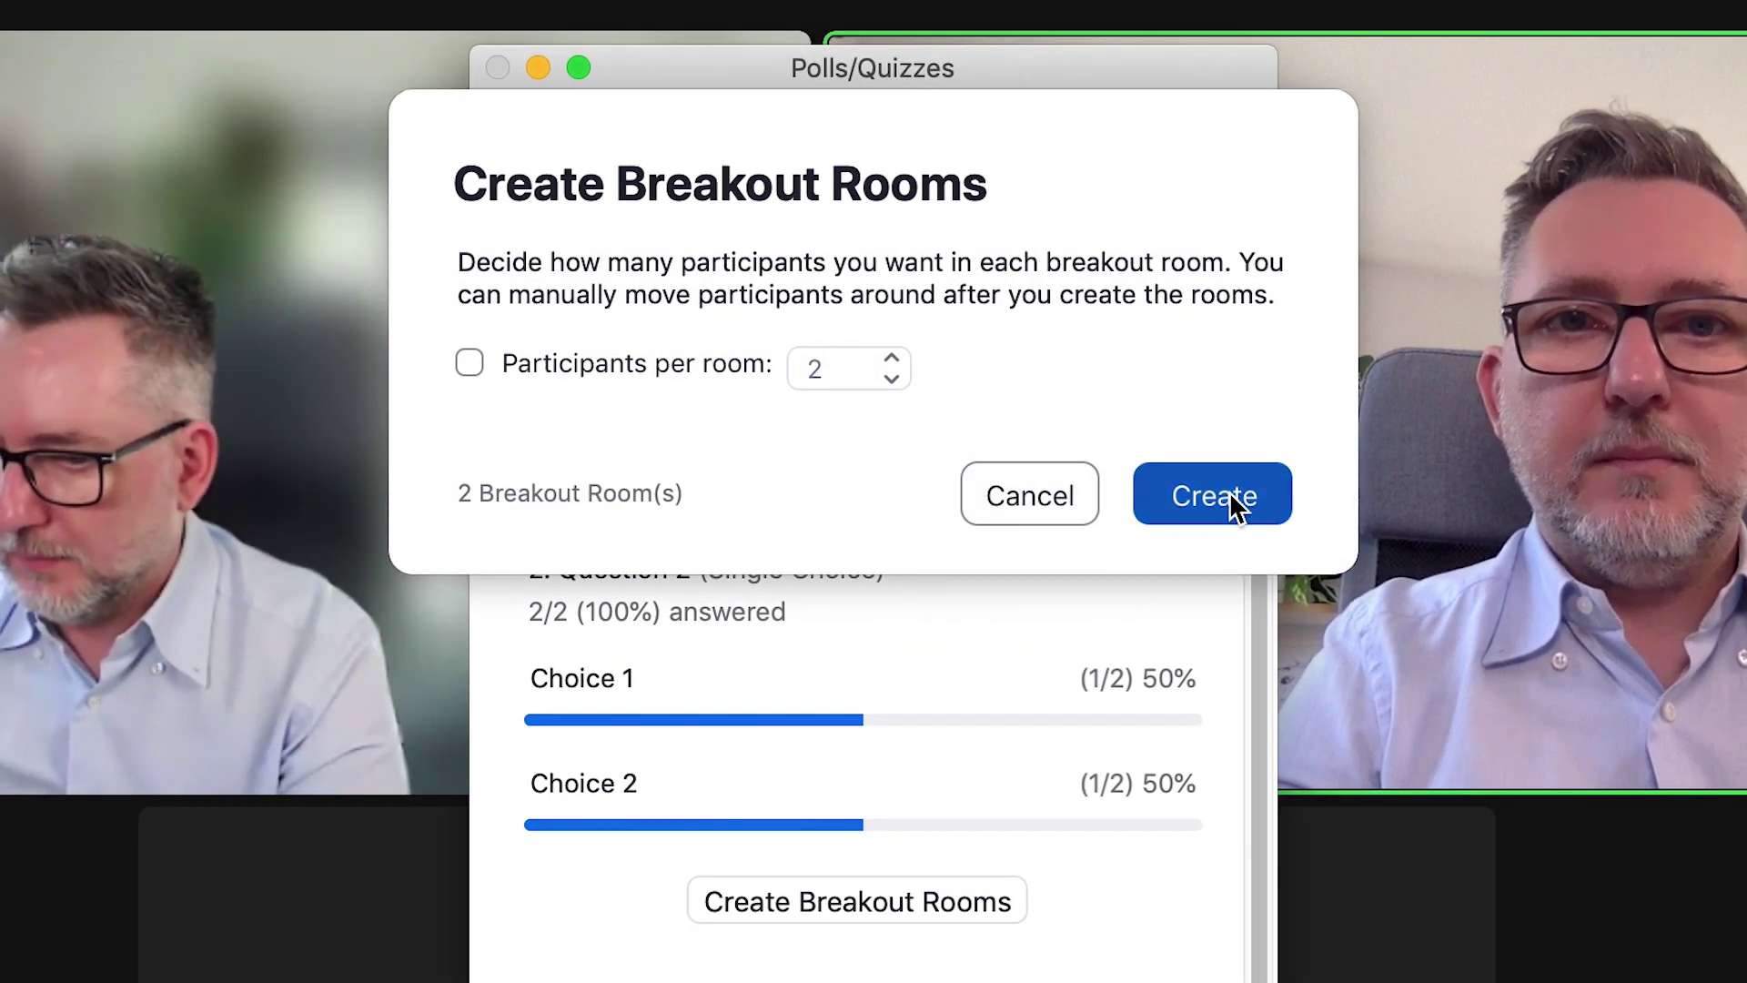
{"action": "left_click", "coordinate": [1194, 521]}
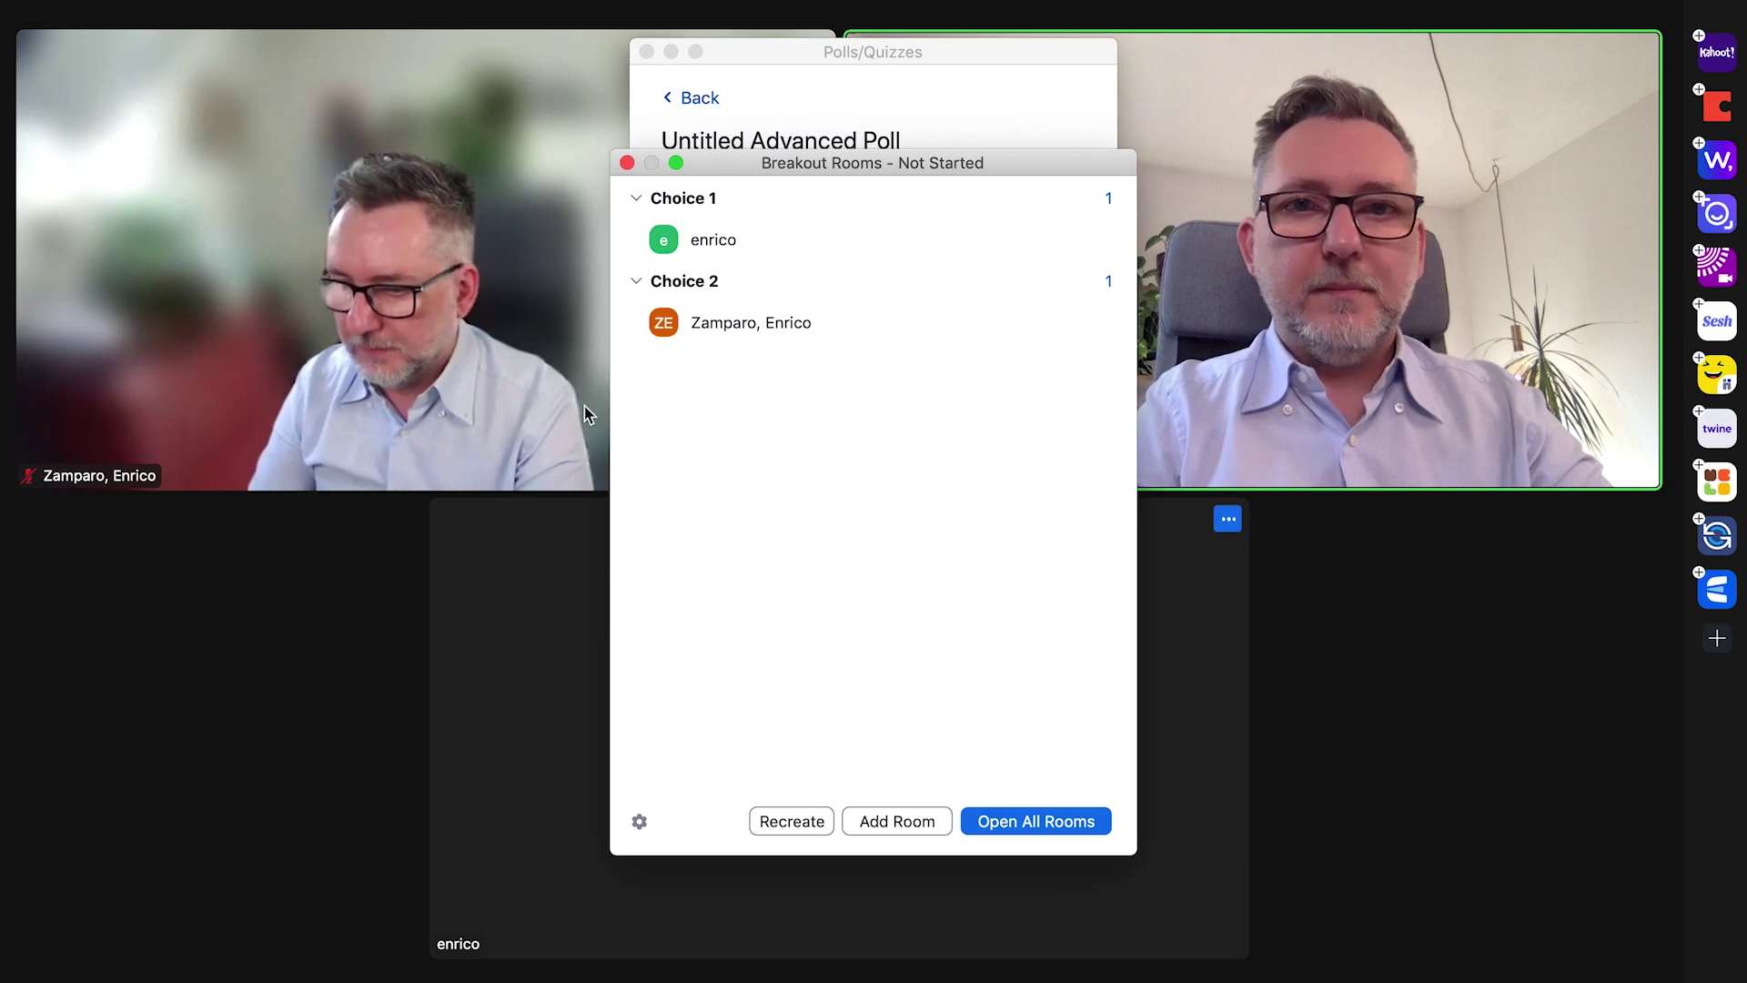
{"action": "left_click", "coordinate": [627, 163]}
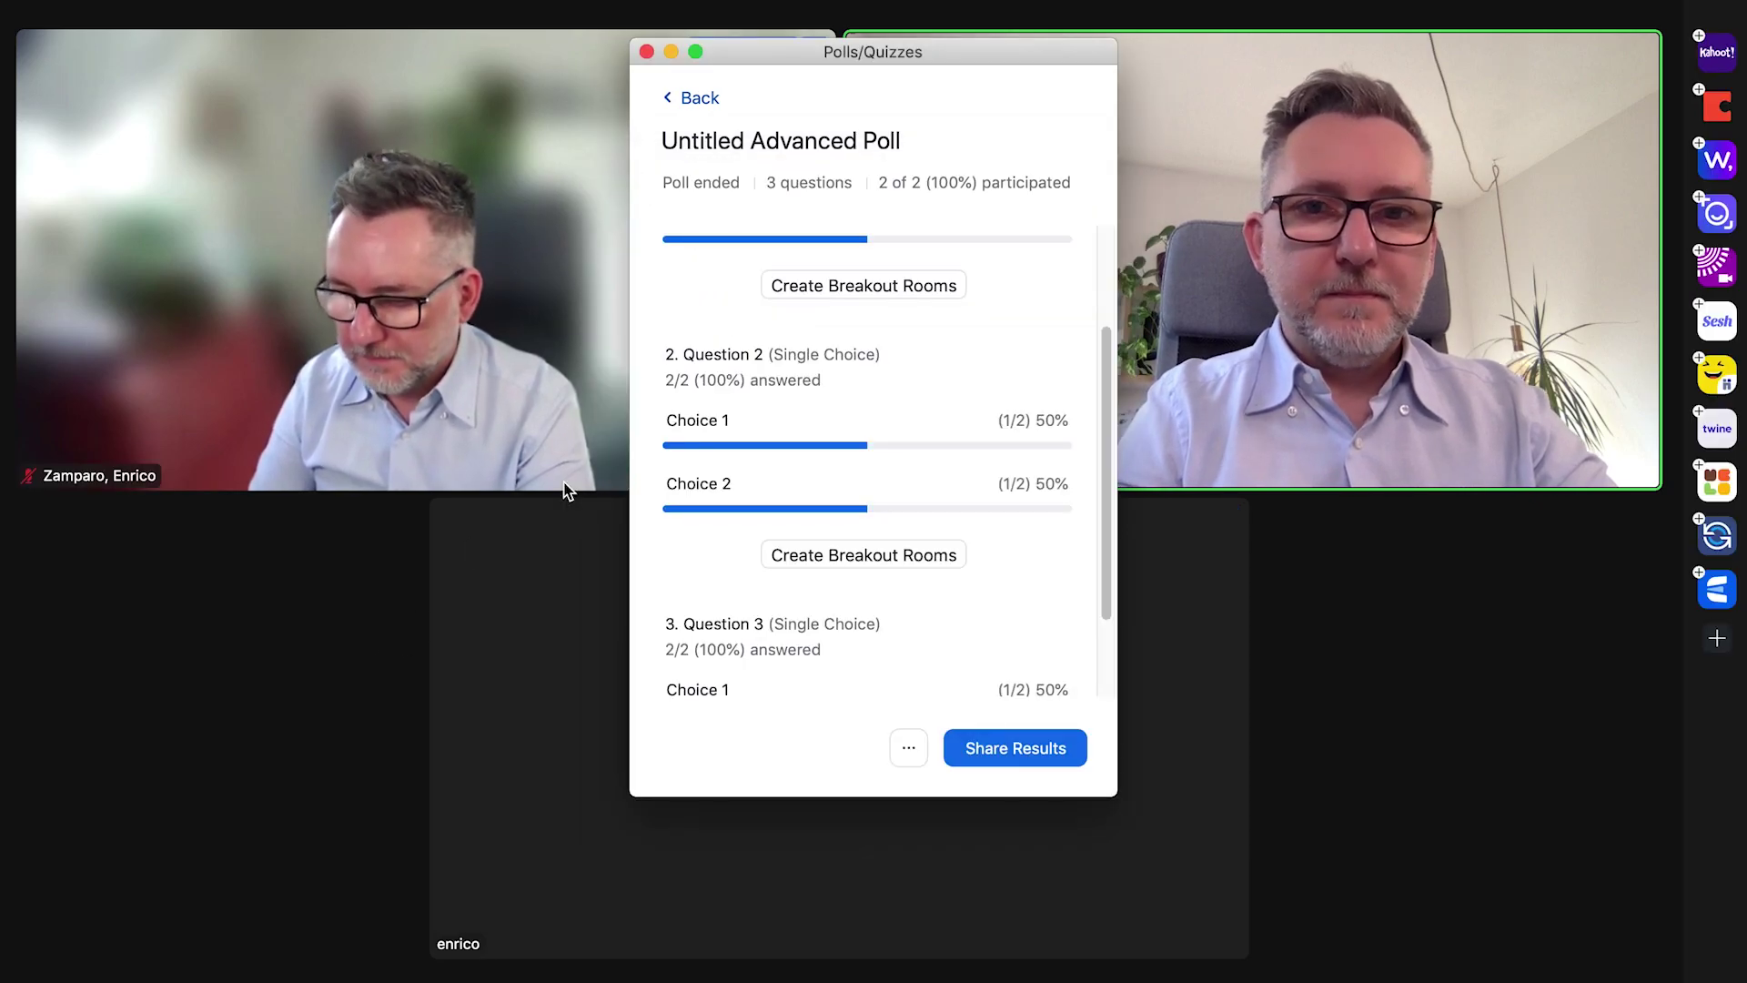